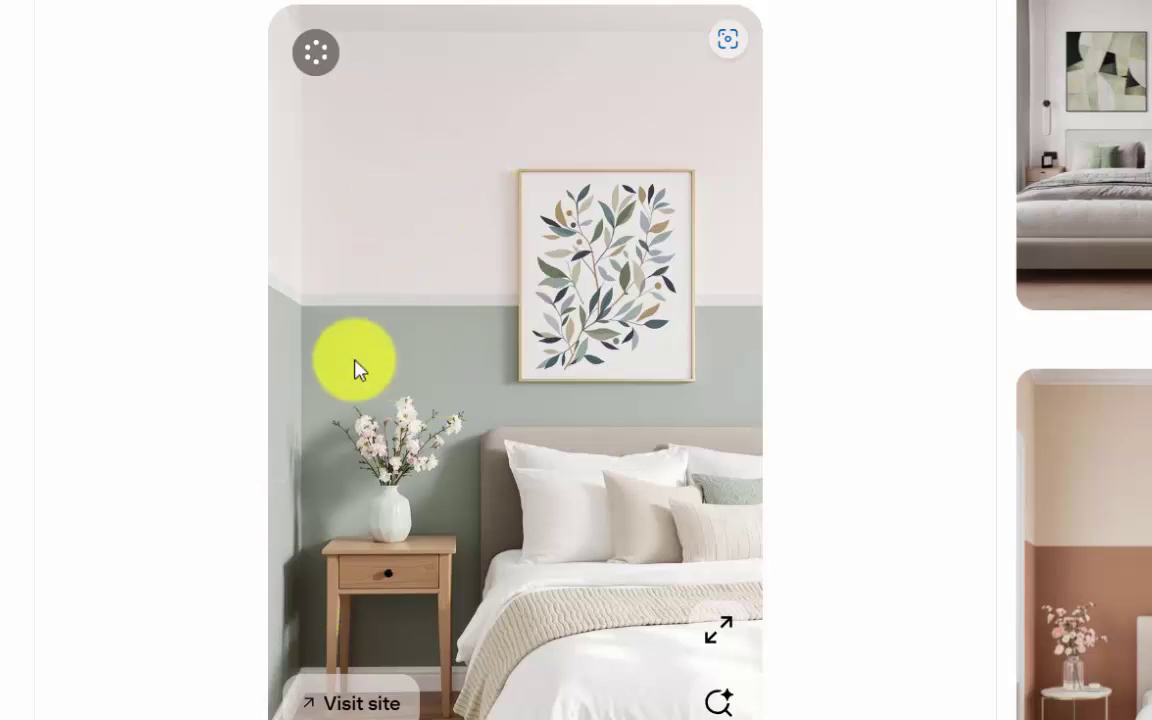
Step: Look through the two-tone wall pins and the opened reference images of the diagonally and horizontally split walls
{"action": "left_click", "coordinate": [1130, 180]}
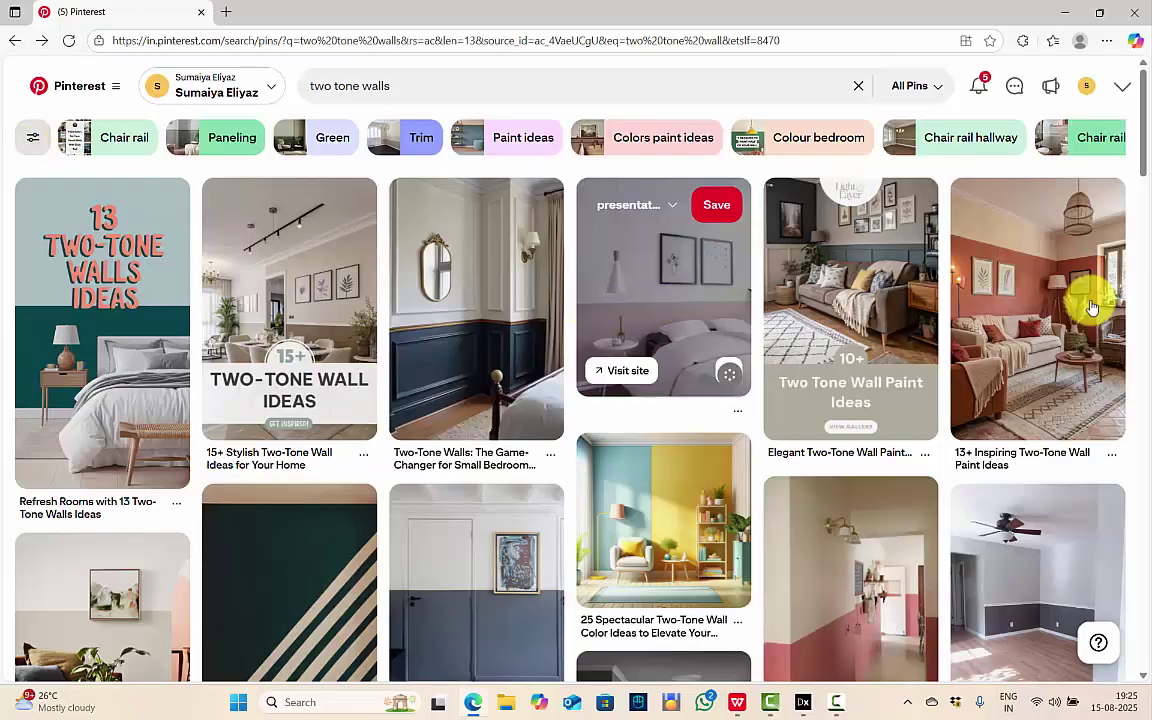
{"action": "scroll", "coordinate": [1145, 172], "scroll_direction": "down", "scroll_amount": 3}
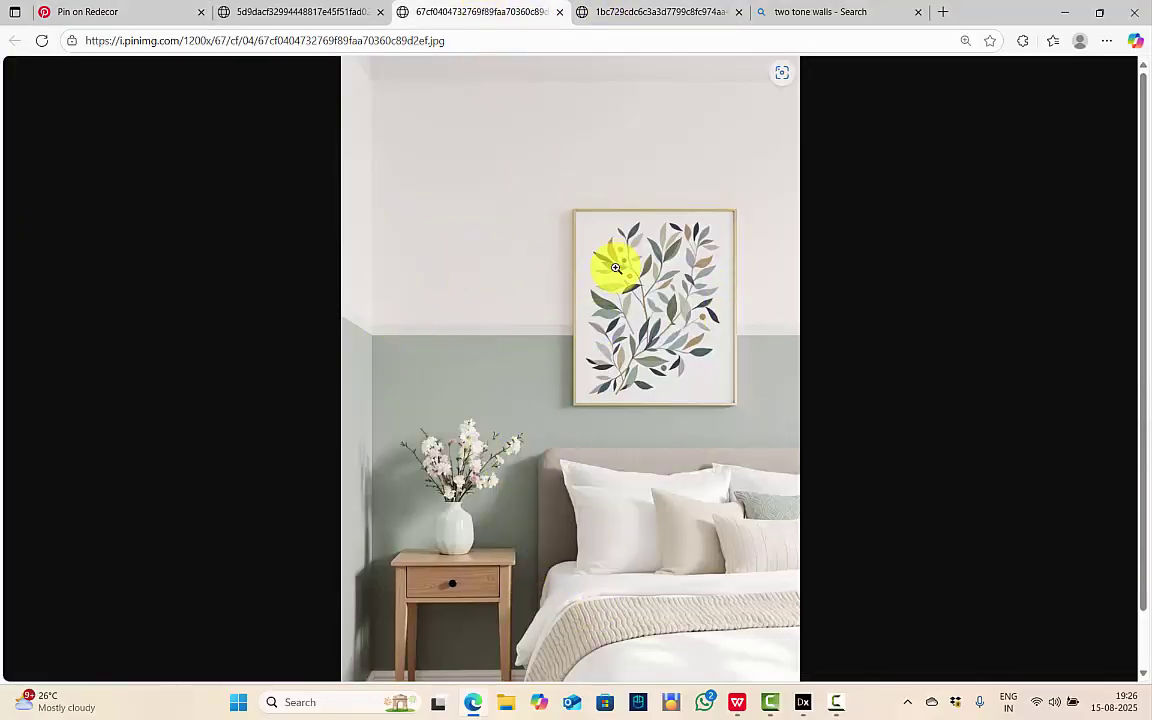
{"action": "key", "text": "ctrl+shift+Tab"}
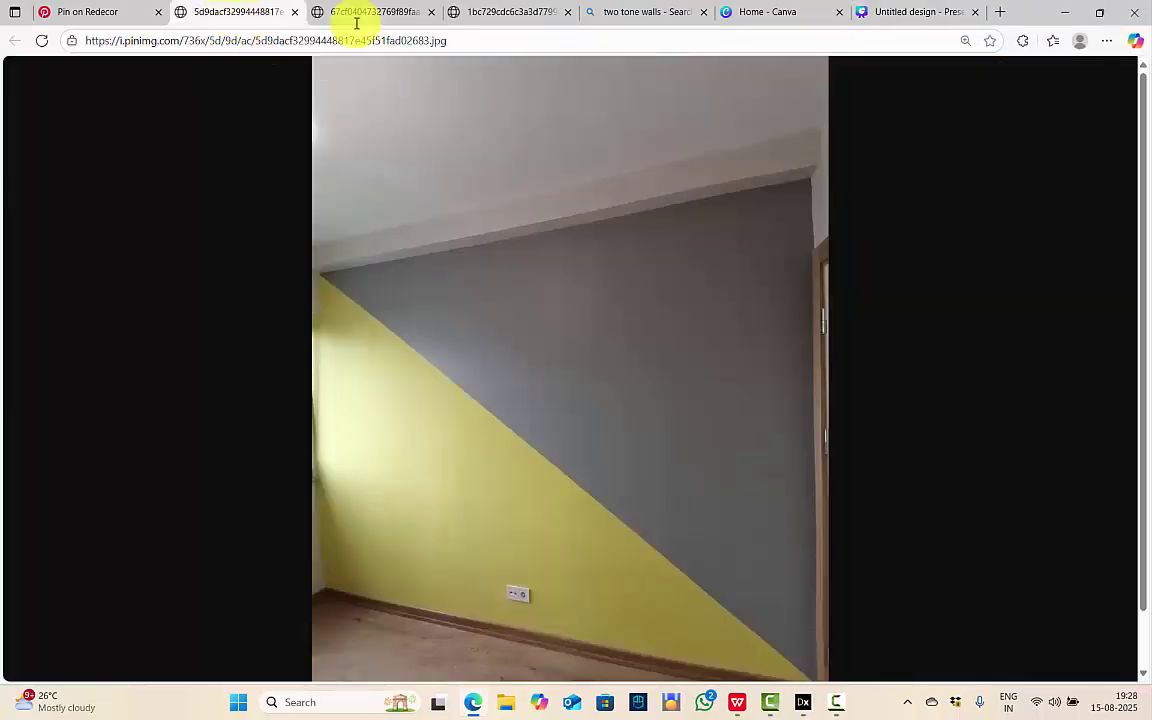
{"action": "left_click", "coordinate": [370, 11]}
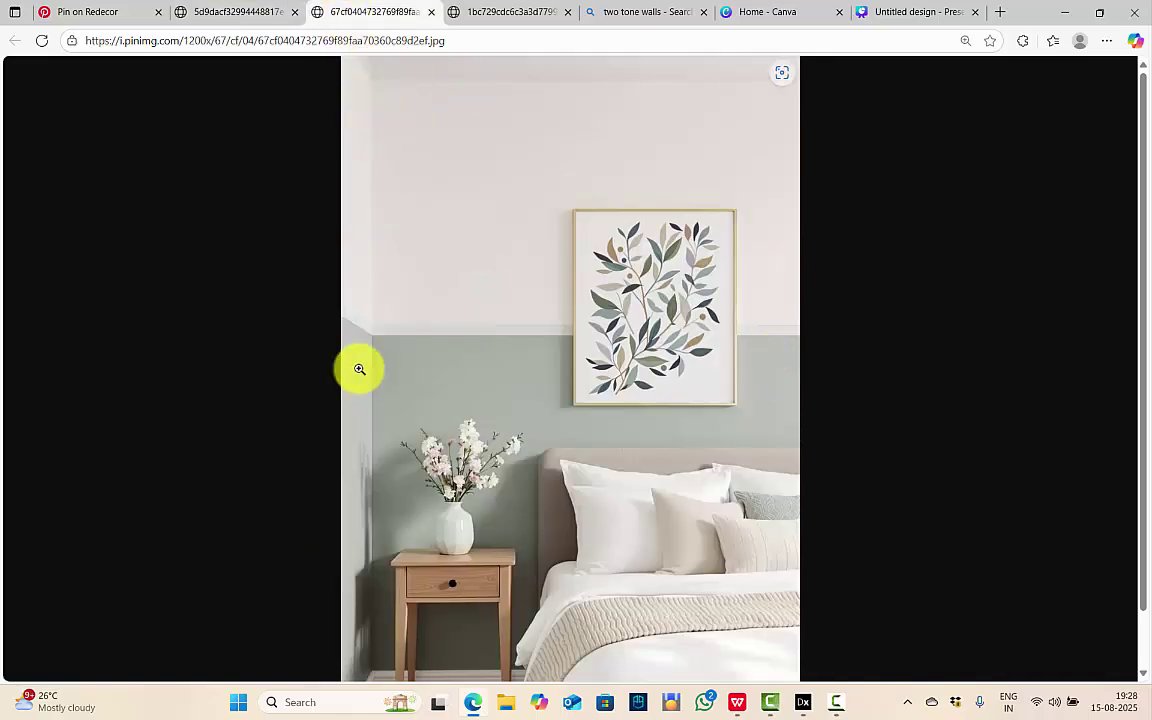
Step: Switch to the blank Canva presentation and search the elements for "shape", showing the full set of shapes
{"action": "left_click", "coordinate": [887, 11]}
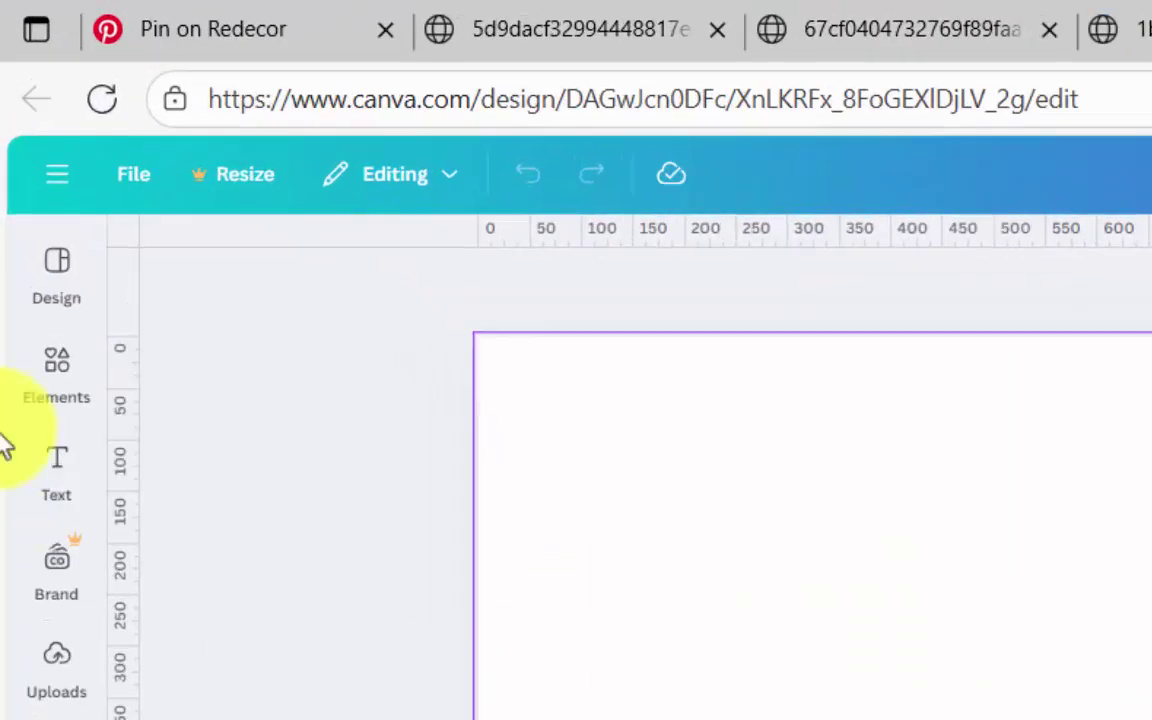
{"action": "left_click", "coordinate": [24, 160]}
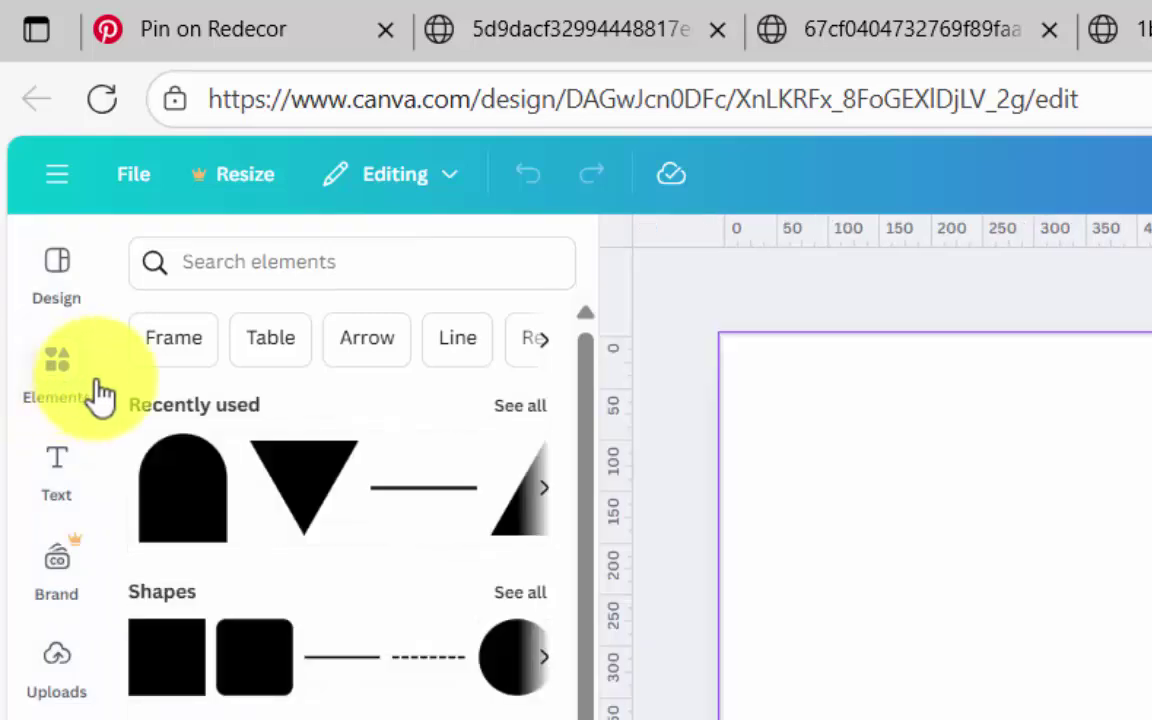
{"action": "left_click", "coordinate": [257, 273]}
{"action": "type", "text": "shape"}
{"action": "key", "text": "Return"}
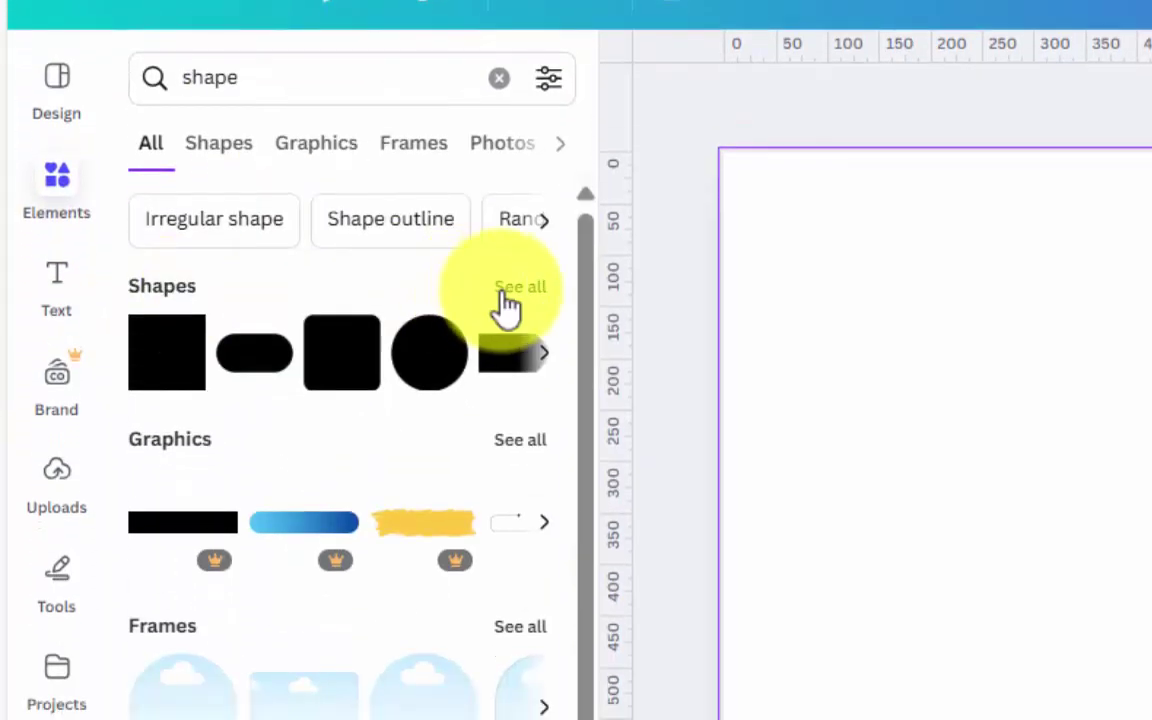
{"action": "left_click", "coordinate": [510, 300]}
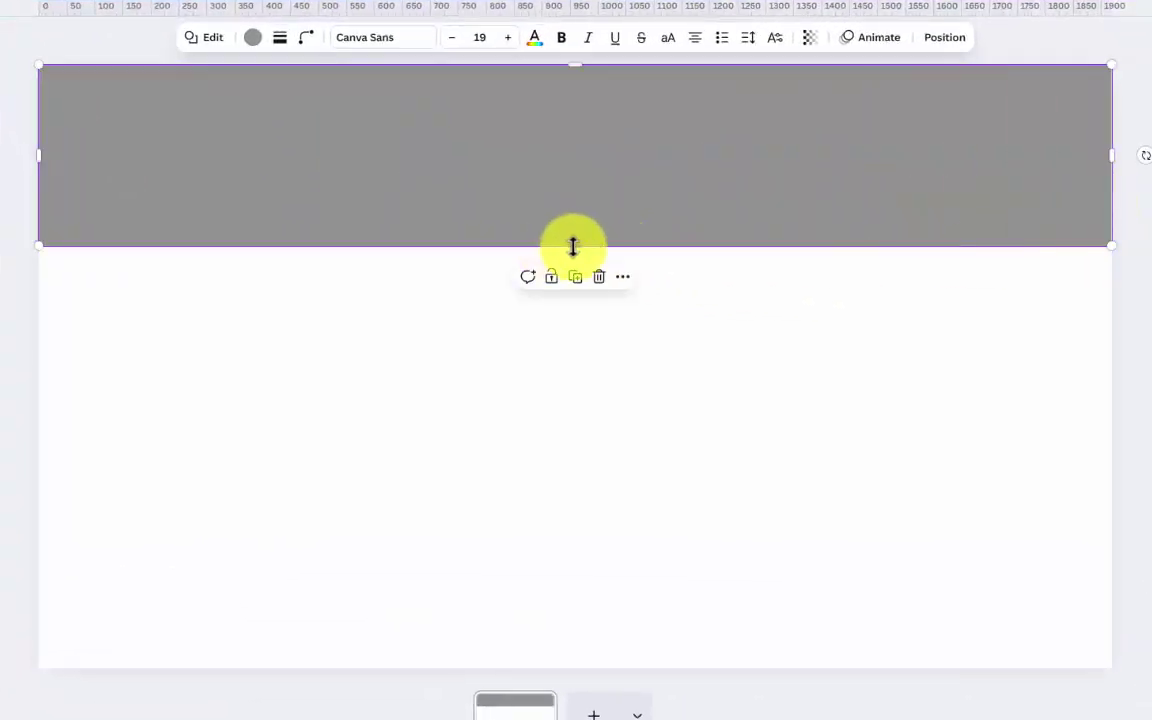
Step: Extend the full-width grey rectangle down so it covers the upper half of the page
{"action": "left_click_drag", "start_coordinate": [575, 246], "coordinate": [596, 368]}
{"action": "left_click", "coordinate": [230, 478]}
{"action": "left_click", "coordinate": [324, 238]}
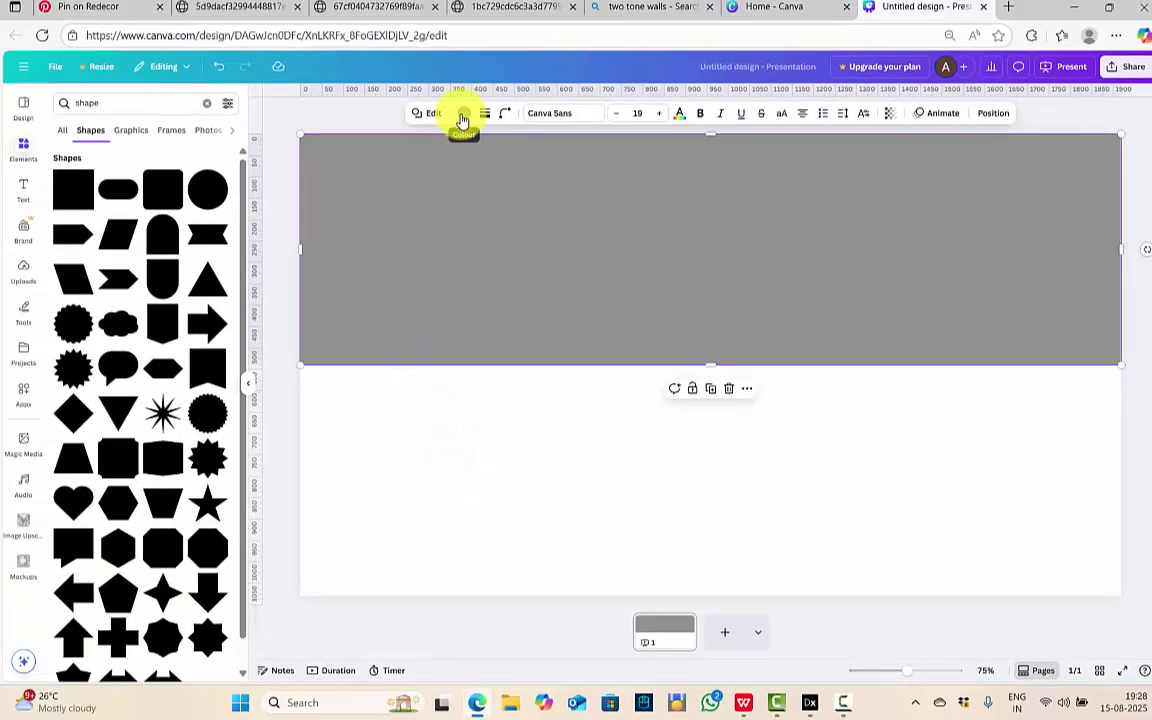
Step: Try a custom dark red fill, #973D25, on the upper rectangle
{"action": "left_click", "coordinate": [253, 37]}
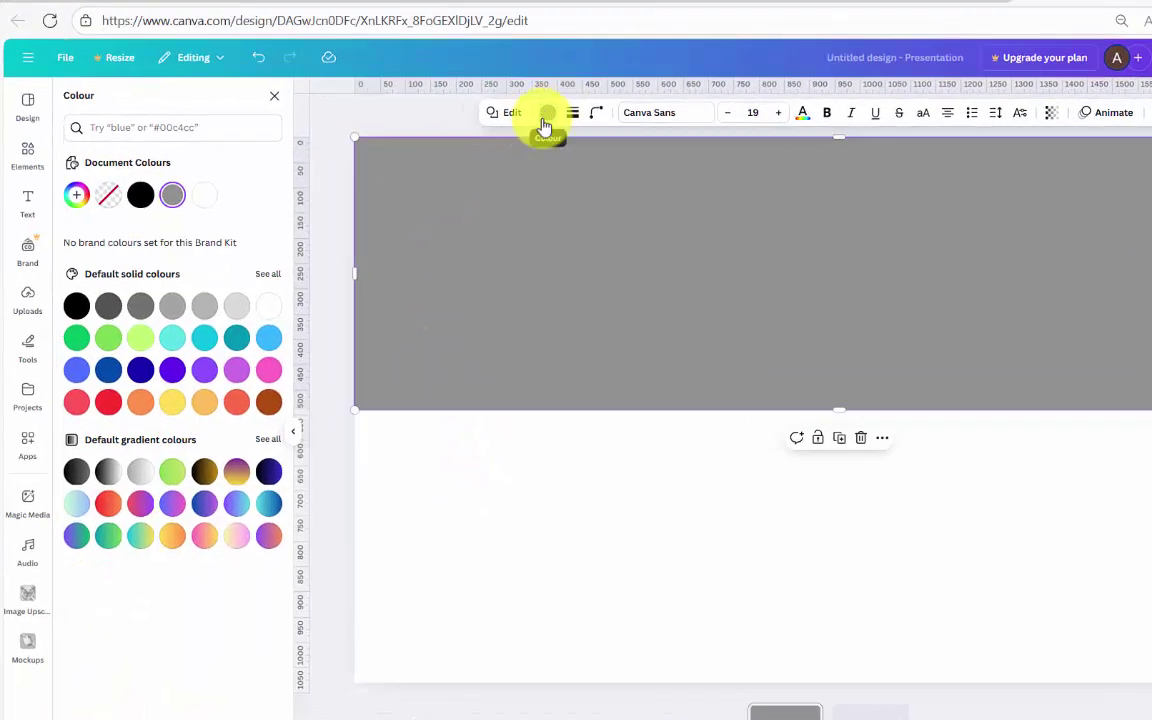
{"action": "left_click", "coordinate": [65, 184]}
{"action": "left_click", "coordinate": [66, 311]}
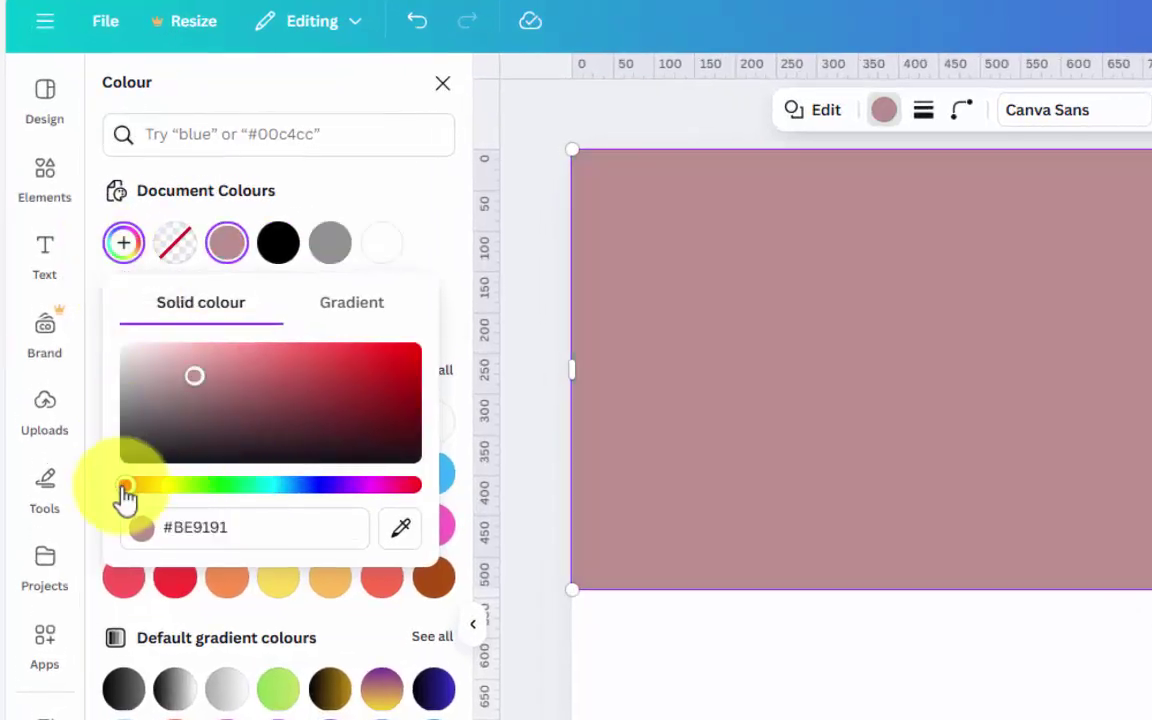
{"action": "mouse_move", "coordinate": [125, 490]}
{"action": "left_mouse_down"}
{"action": "mouse_move", "coordinate": [401, 507]}
{"action": "mouse_move", "coordinate": [136, 509]}
{"action": "mouse_move", "coordinate": [134, 490]}
{"action": "left_mouse_up"}
{"action": "left_click_drag", "start_coordinate": [197, 385], "coordinate": [345, 392]}
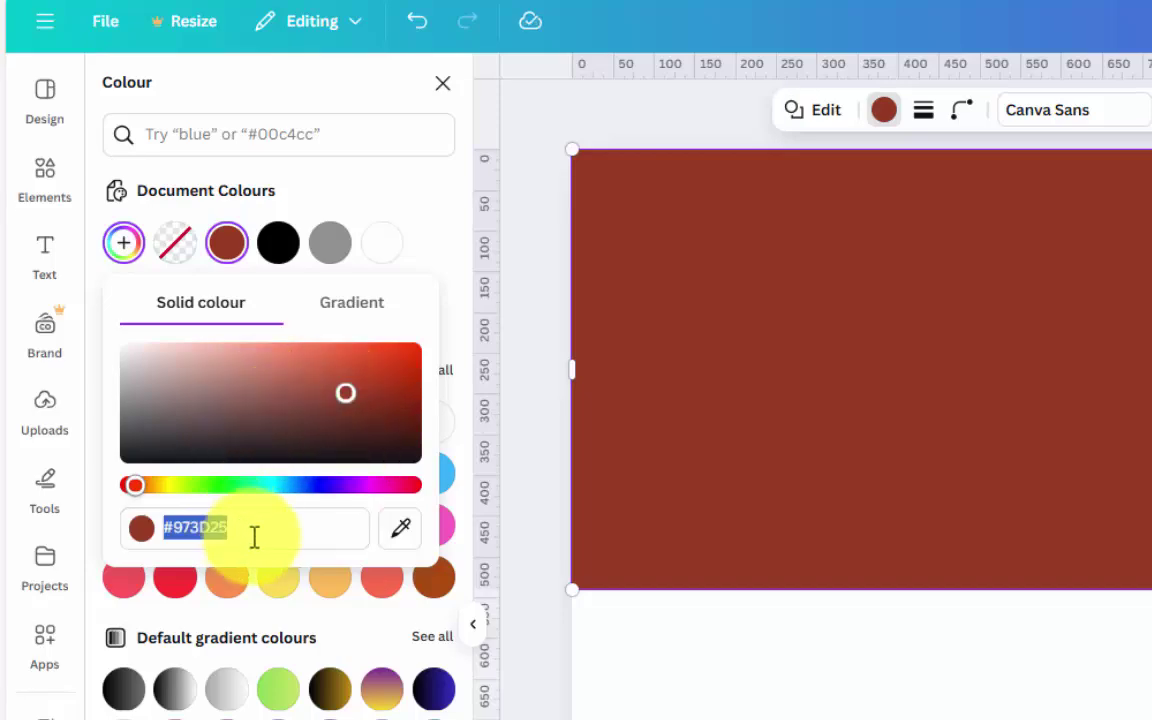
Step: Copy the Pearl White code #F8F6F0 from the HEX Codes.xlsx spreadsheet and use it as the upper rectangle's fill
{"action": "key", "text": "super"}
{"action": "type", "text": "hex"}
{"action": "key", "text": "Return"}
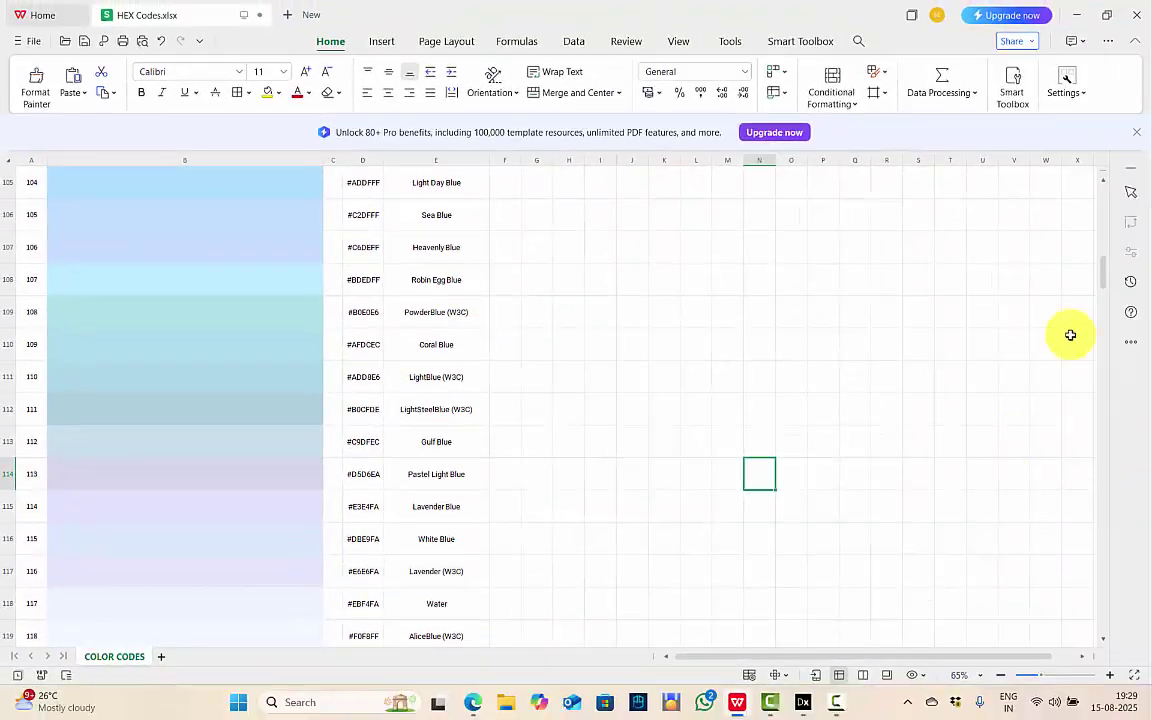
{"action": "left_click_drag", "start_coordinate": [1103, 279], "coordinate": [1108, 614]}
{"action": "double_click", "coordinate": [364, 353]}
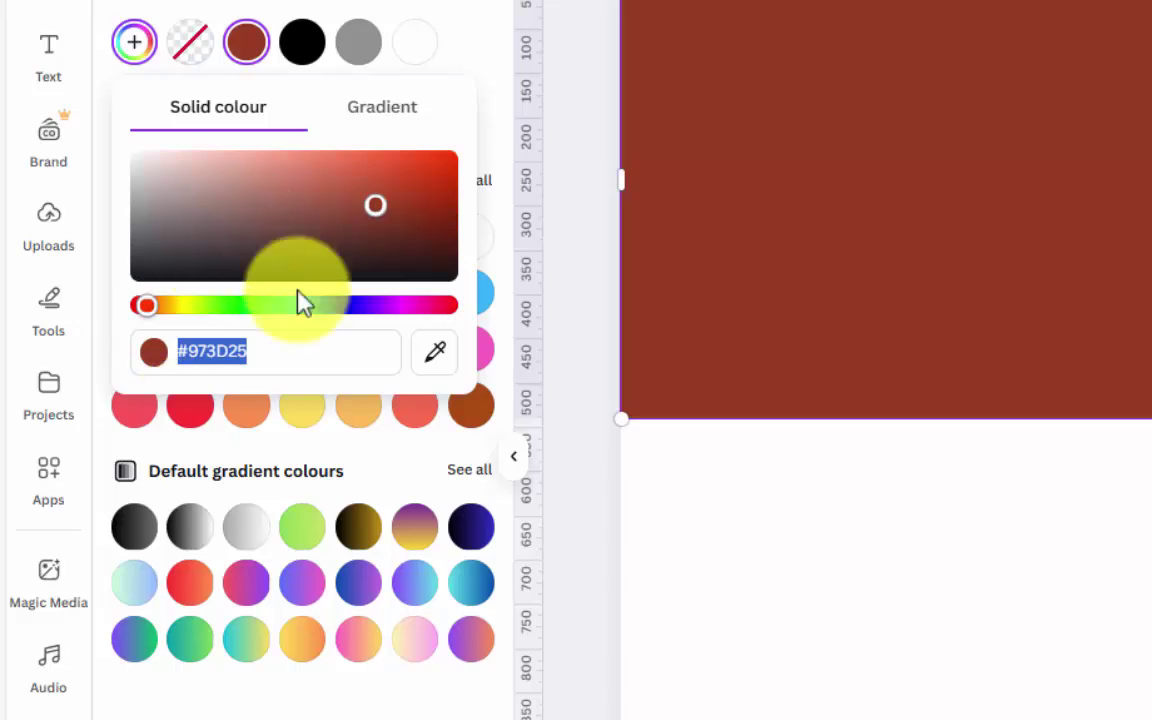
{"action": "type", "text": "#F8F6F0"}
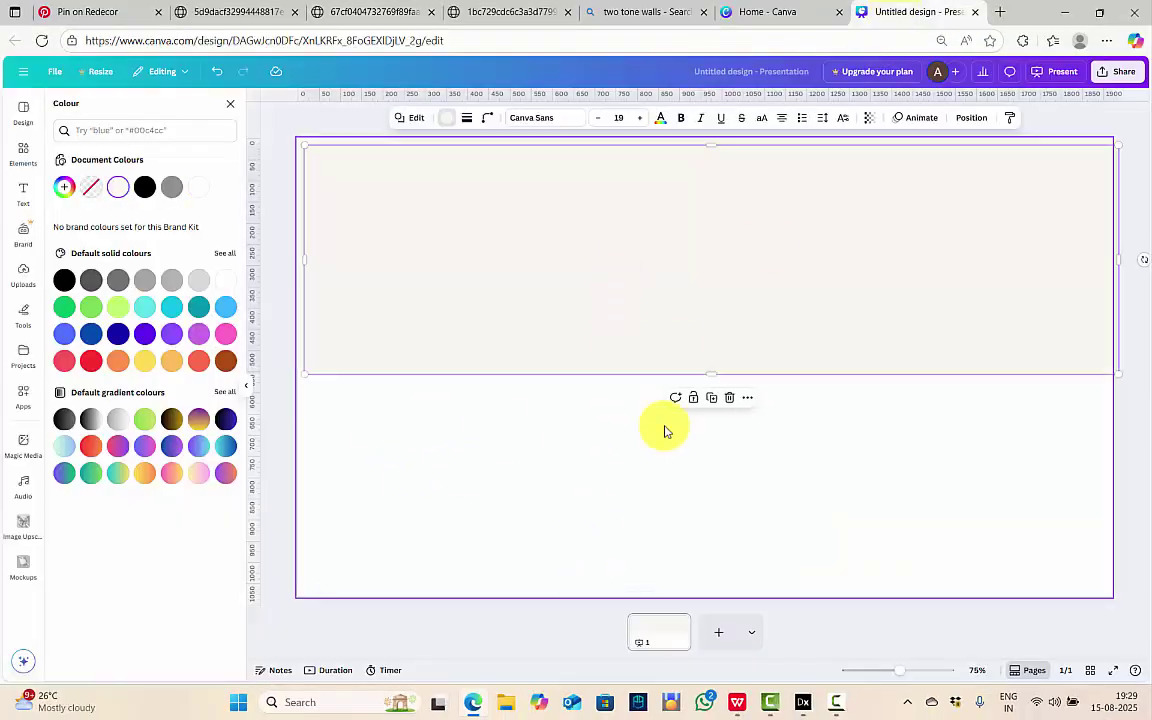
Step: Place a copy of the rectangle over the lower half of the page and fill it with the default bright green
{"action": "left_click_drag", "start_coordinate": [717, 291], "coordinate": [717, 501]}
{"action": "mouse_move", "coordinate": [706, 367]}
{"action": "left_mouse_down"}
{"action": "mouse_move", "coordinate": [704, 437]}
{"action": "mouse_move", "coordinate": [701, 370]}
{"action": "left_mouse_up"}
{"action": "left_click", "coordinate": [64, 309]}
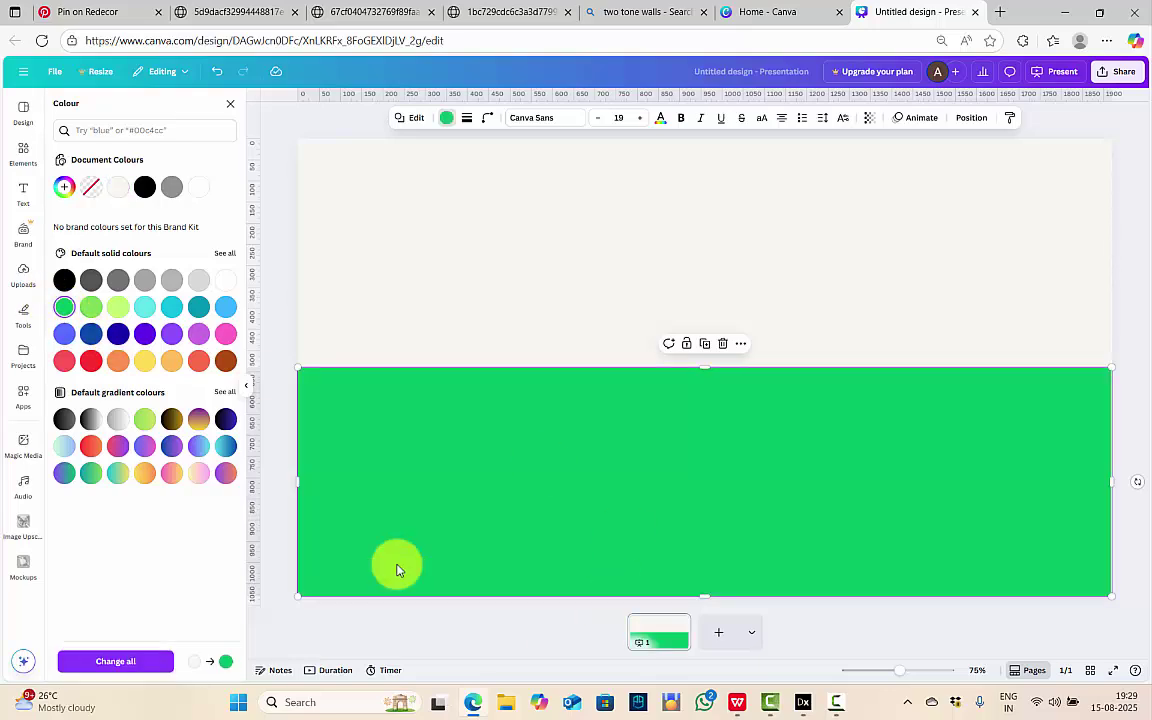
Step: Change the lower rectangle's fill to the custom muted sage green #8CAC9C
{"action": "left_click", "coordinate": [451, 124]}
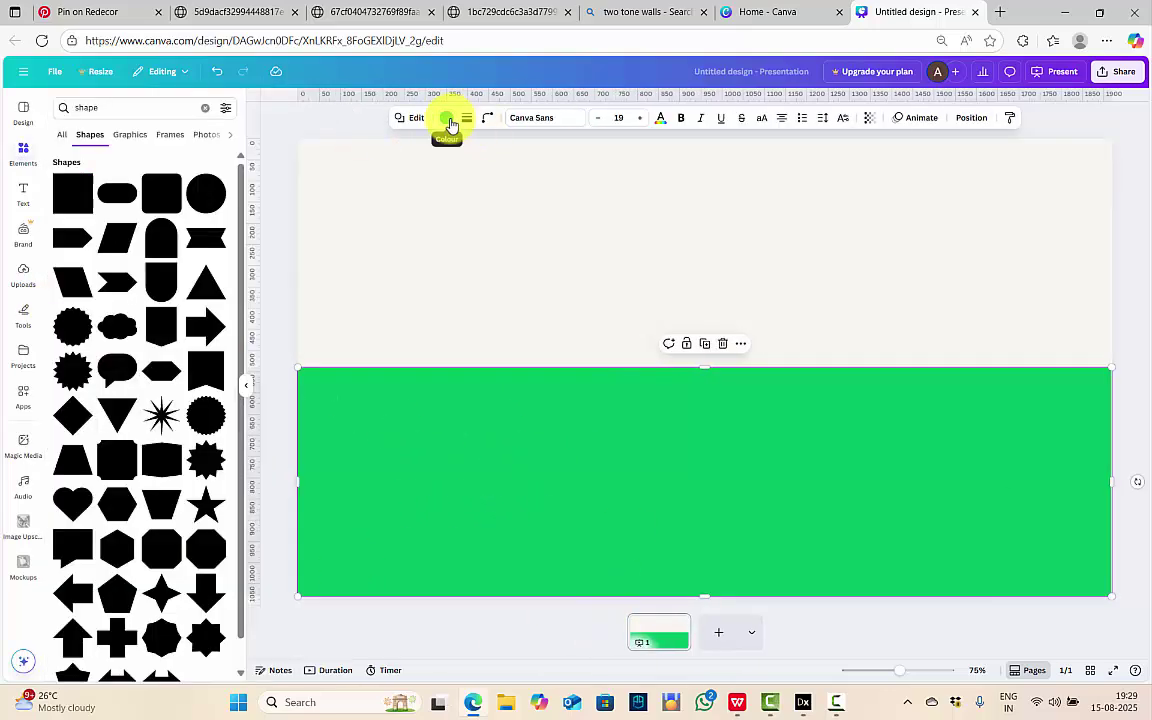
{"action": "left_click", "coordinate": [447, 119]}
{"action": "left_click", "coordinate": [65, 189]}
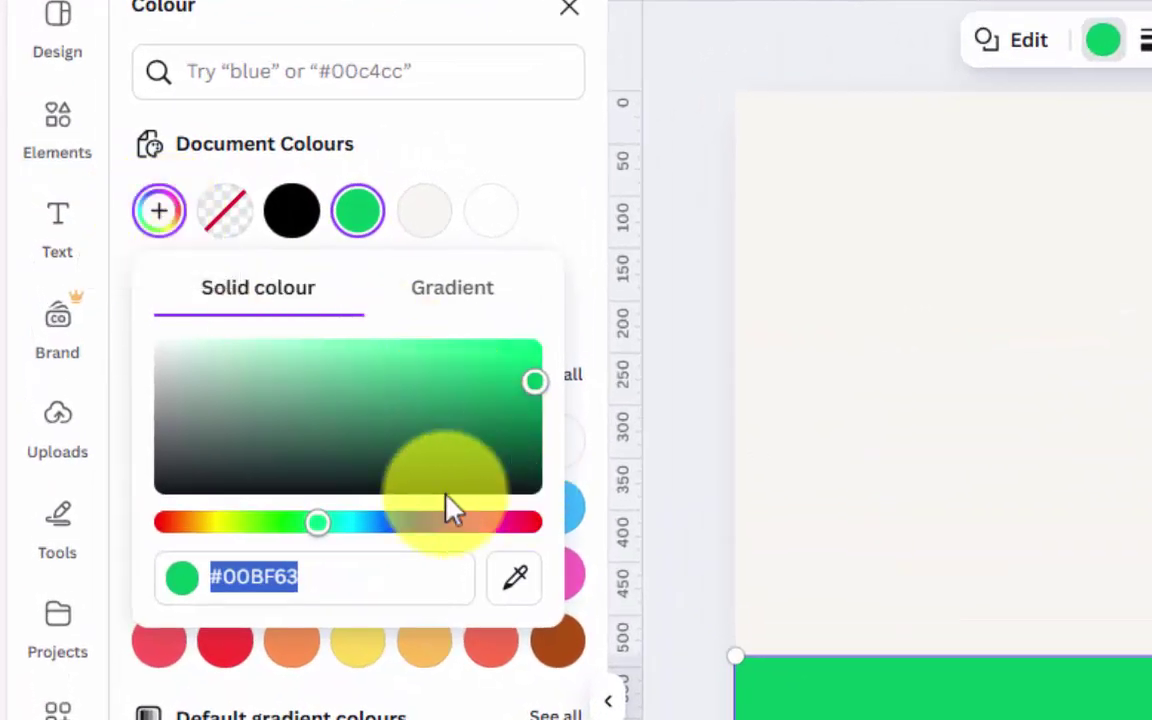
{"action": "left_click_drag", "start_coordinate": [429, 488], "coordinate": [230, 392]}
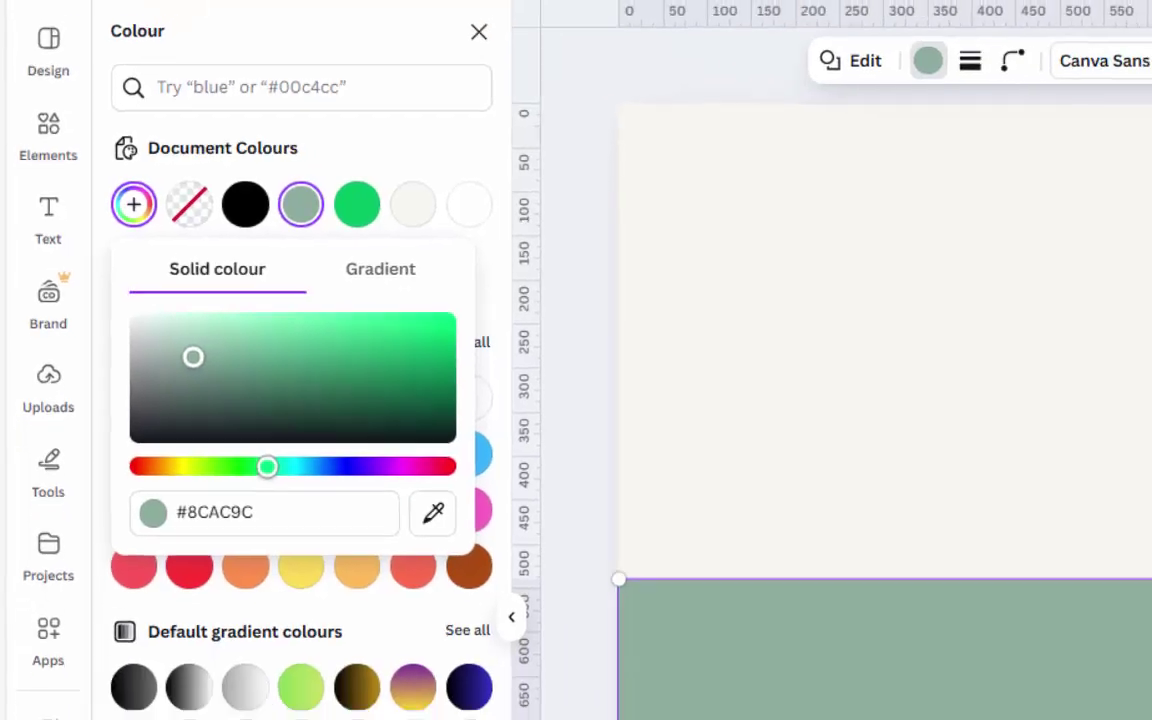
{"action": "left_click", "coordinate": [1129, 400]}
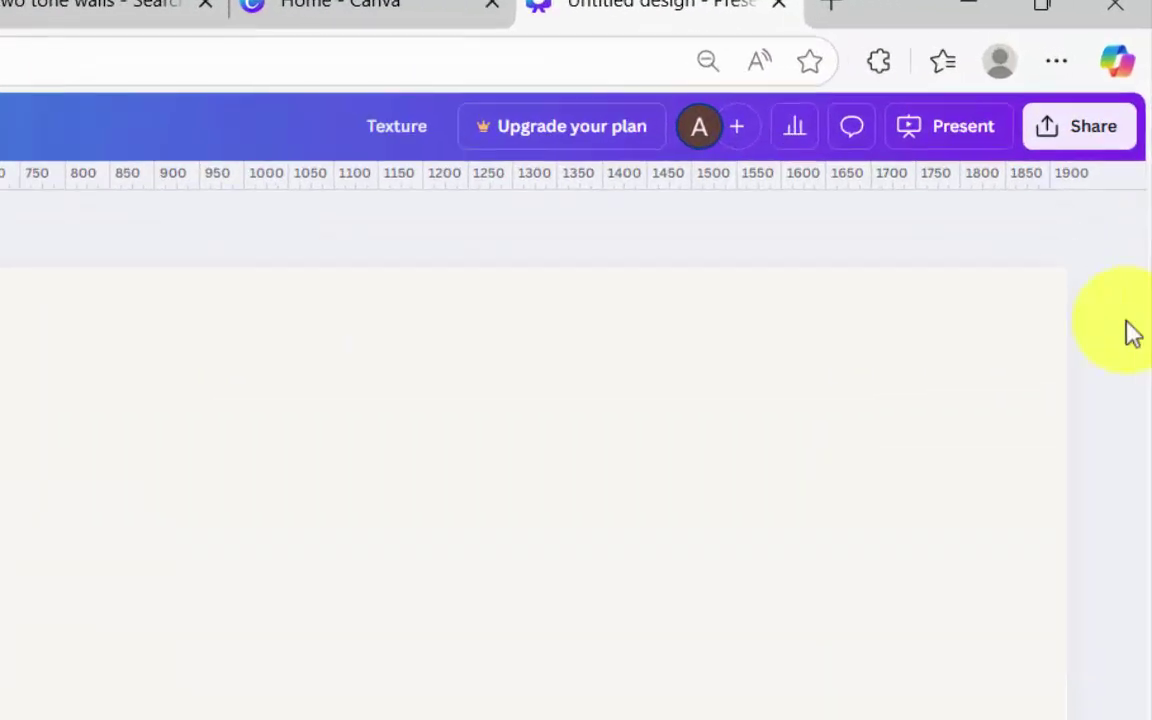
Step: Name the design Texture and download it as a PNG
{"action": "left_click", "coordinate": [1117, 71]}
{"action": "left_click", "coordinate": [938, 300]}
{"action": "left_click", "coordinate": [885, 236]}
{"action": "left_click", "coordinate": [784, 580]}
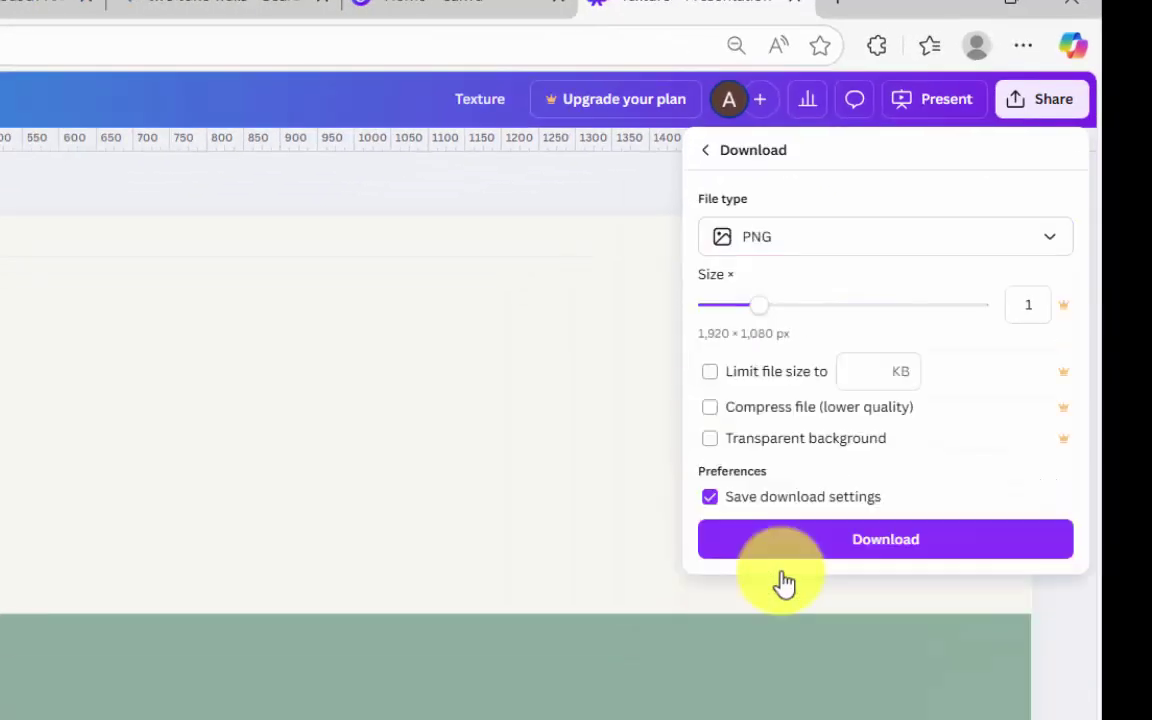
{"action": "left_click", "coordinate": [873, 502]}
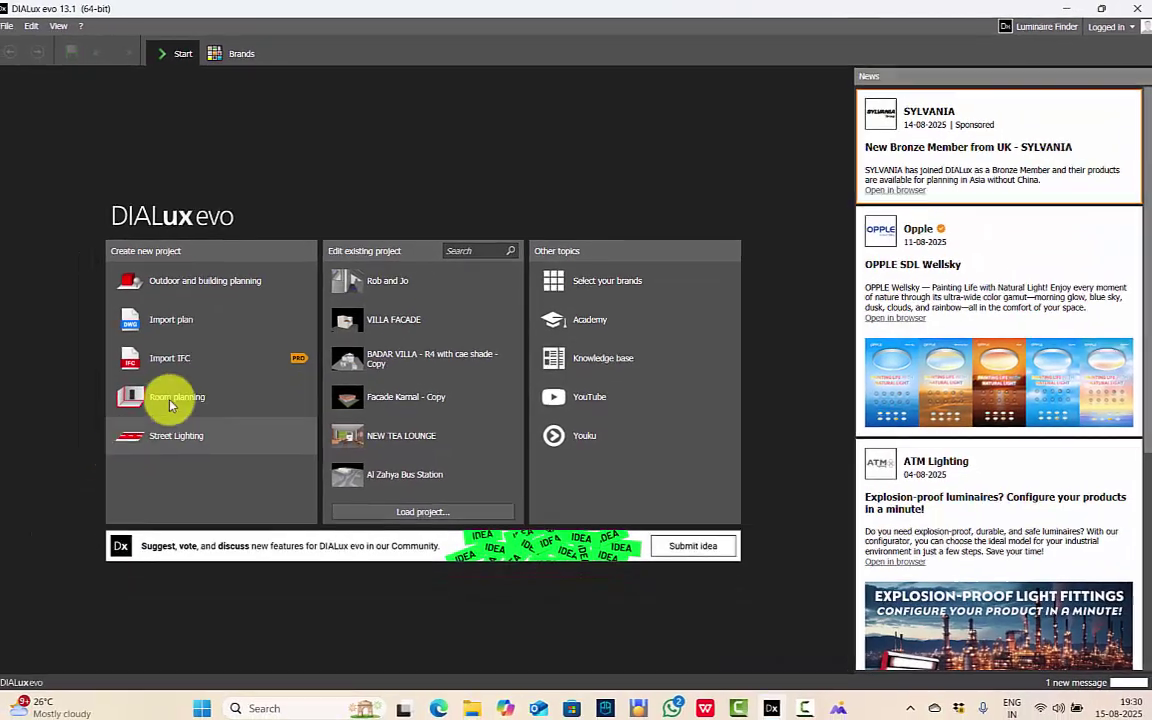
Step: Switch to DIALux evo, start a room planning project and create a texture material from the downloaded two-tone image
{"action": "left_click", "coordinate": [165, 400]}
{"action": "left_click", "coordinate": [626, 516]}
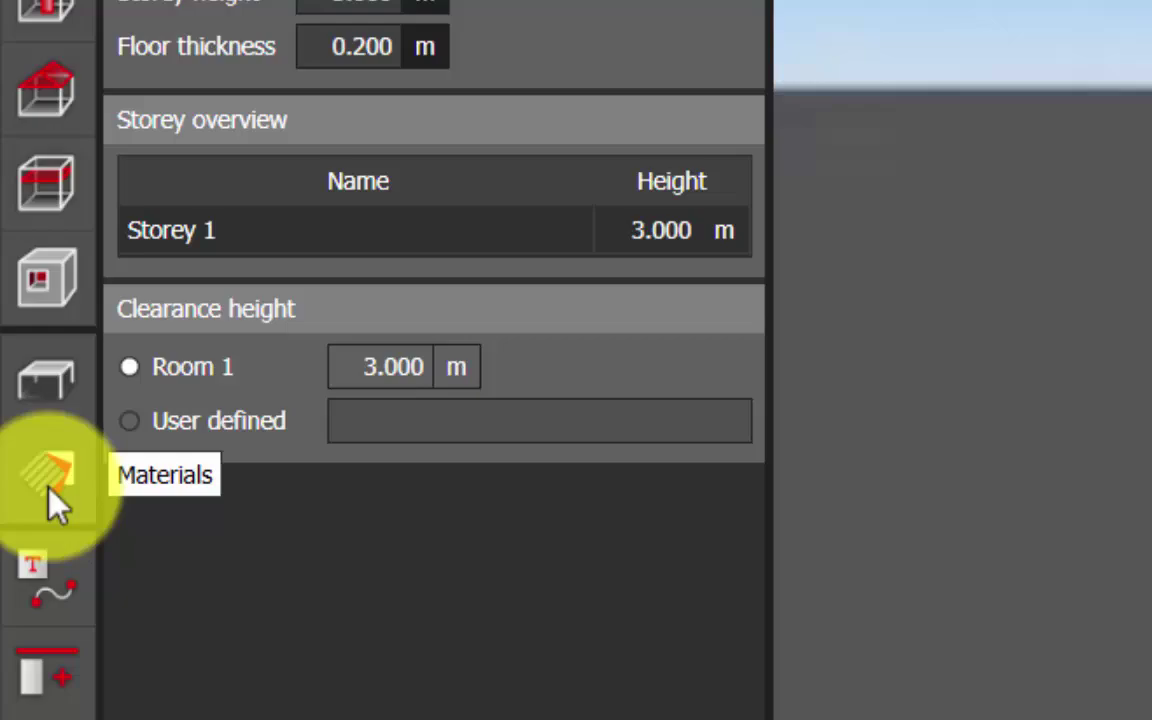
{"action": "left_click", "coordinate": [31, 487]}
{"action": "left_click", "coordinate": [235, 111]}
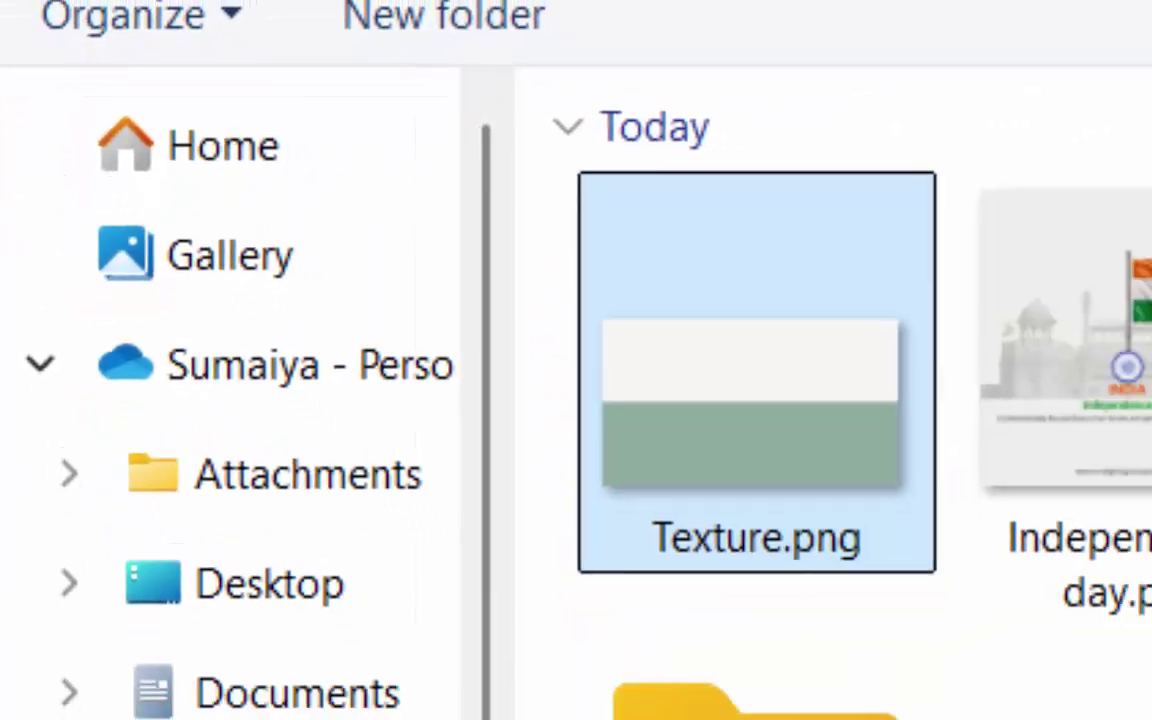
{"action": "left_click", "coordinate": [560, 402]}
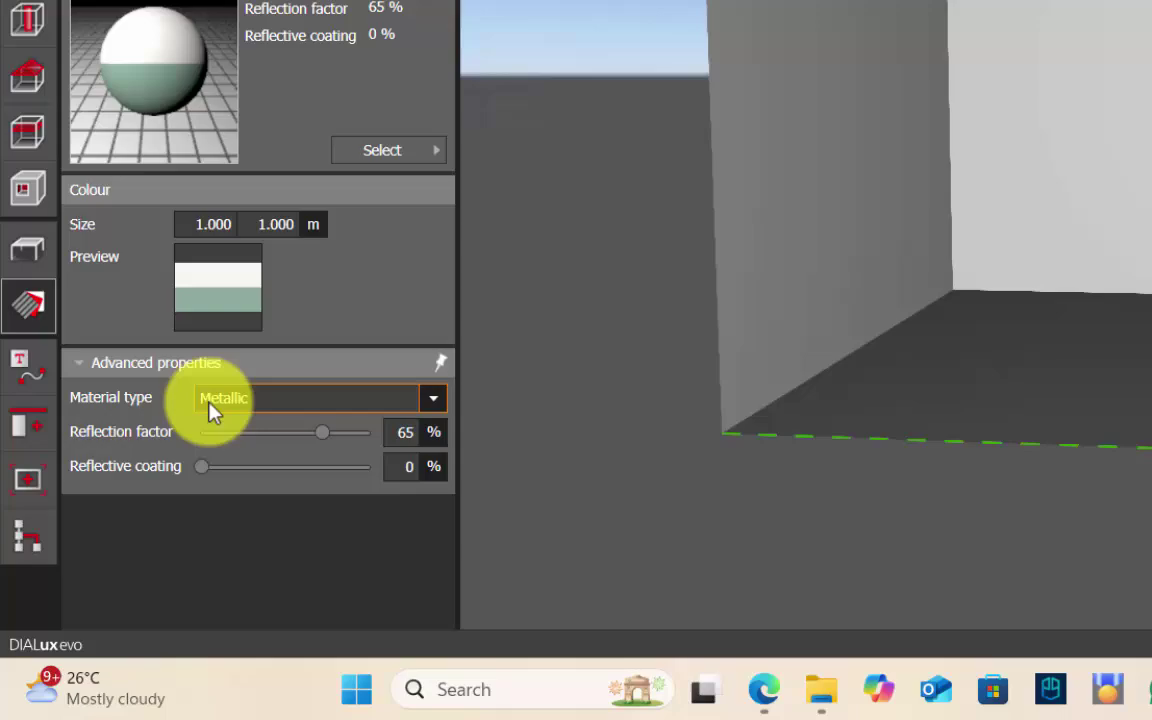
Step: Set the texture's material type to Painted and apply the material to the back wall of the room
{"action": "left_click", "coordinate": [130, 536]}
{"action": "left_click", "coordinate": [138, 561]}
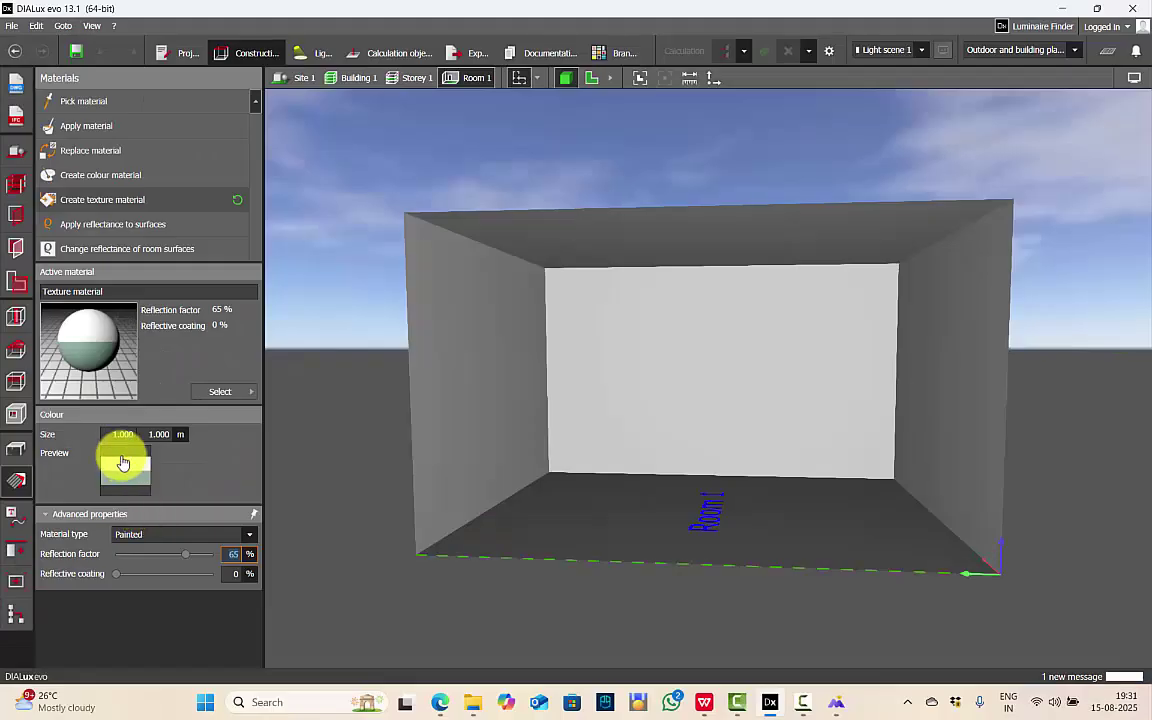
{"action": "left_click", "coordinate": [87, 126]}
{"action": "left_click", "coordinate": [818, 396]}
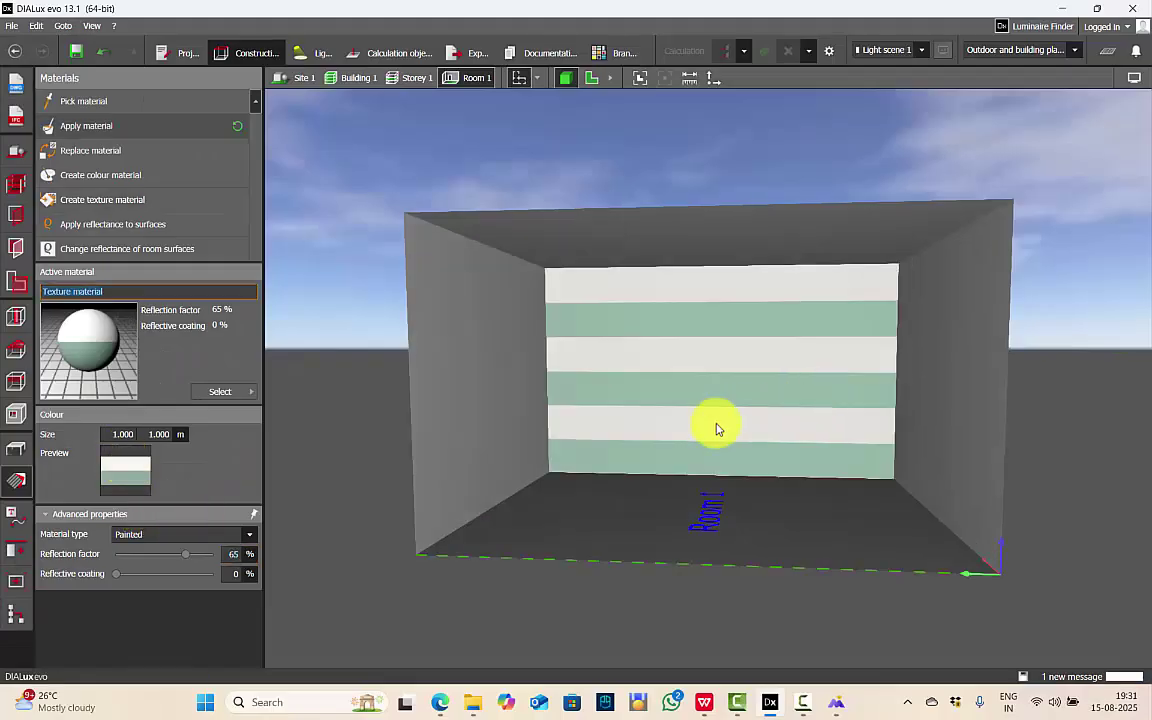
Step: Undo the material application on the back wall and set the texture size to 3 by 3 m
{"action": "scroll", "coordinate": [674, 391], "scroll_direction": "up", "scroll_amount": 3}
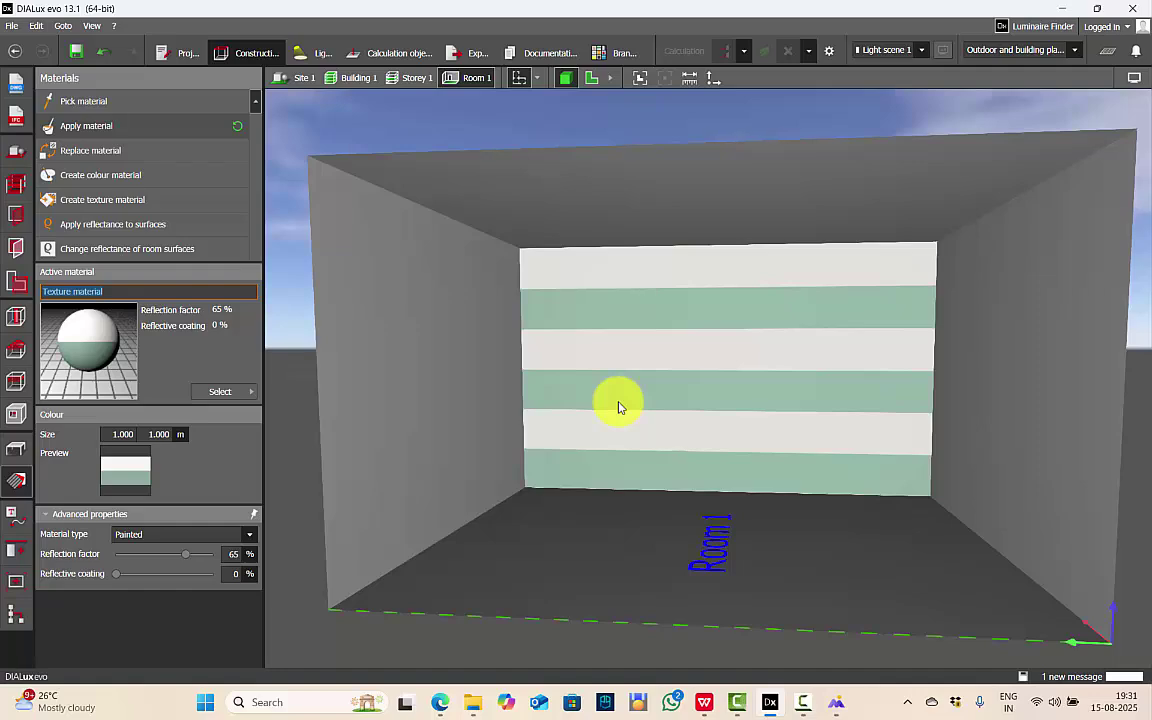
{"action": "key", "text": "ctrl+z"}
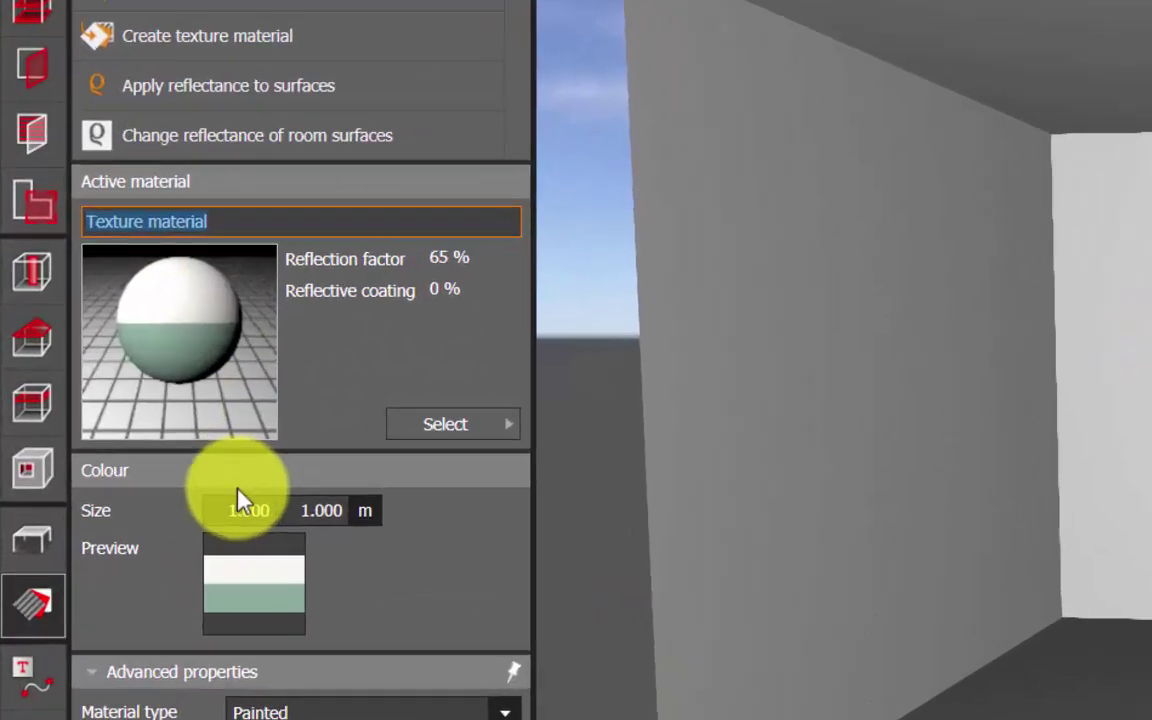
{"action": "left_click", "coordinate": [125, 433]}
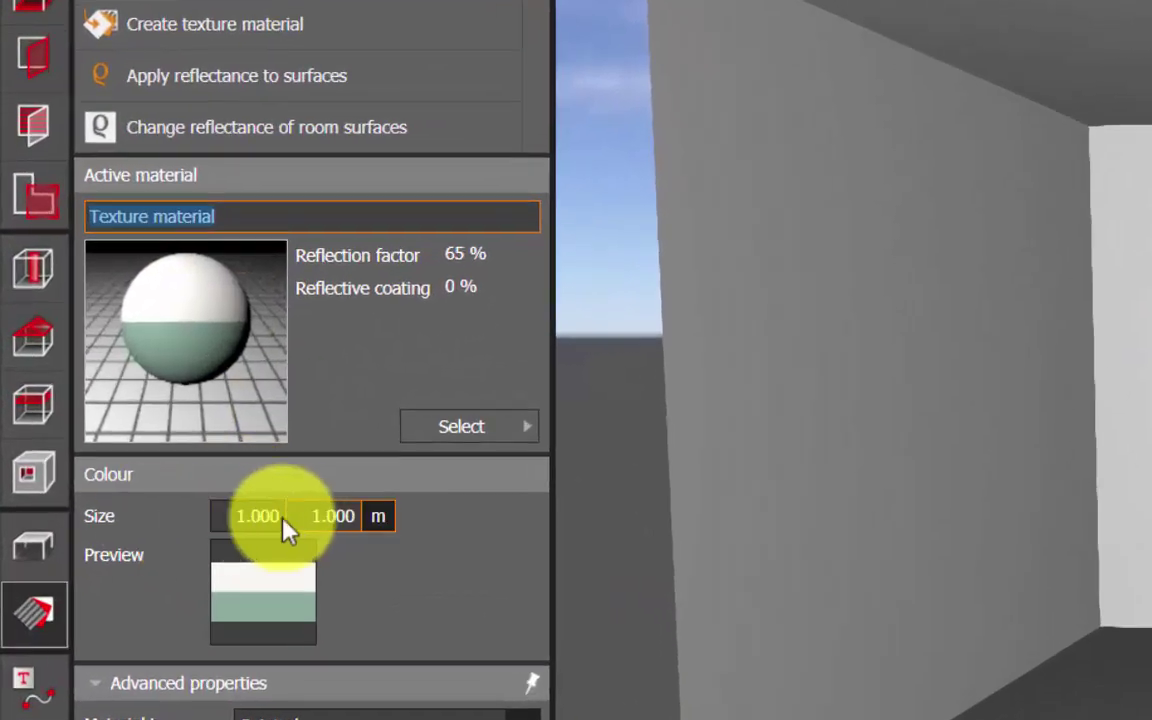
{"action": "left_click", "coordinate": [345, 515]}
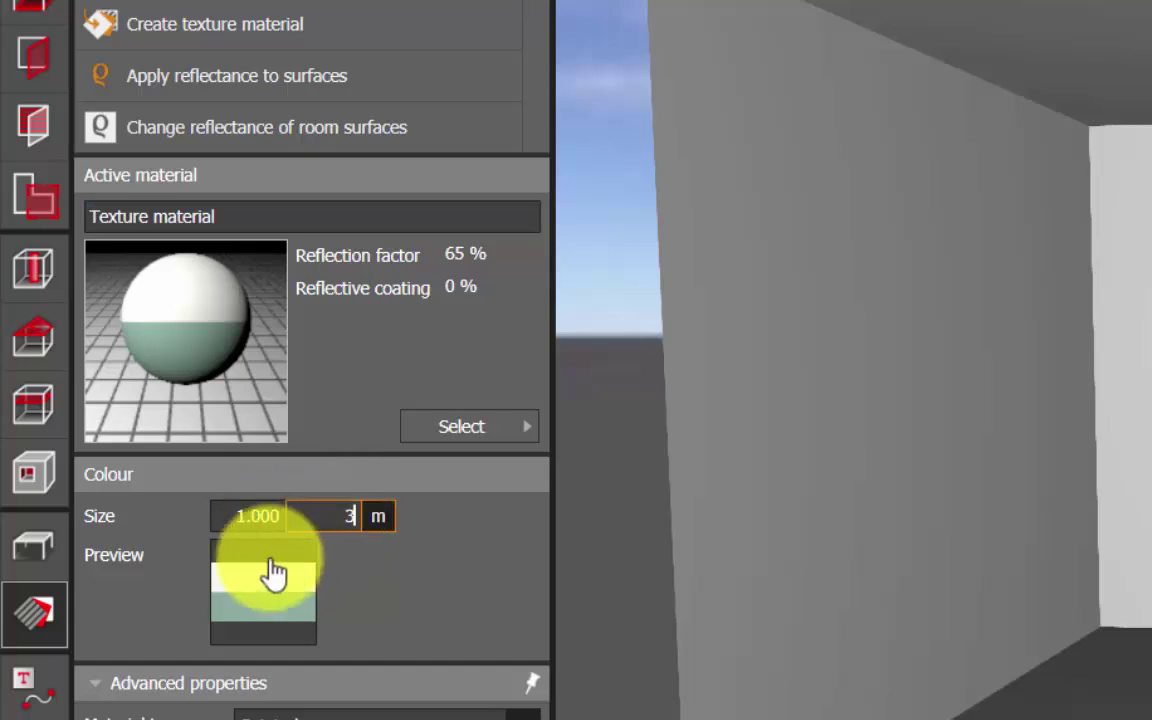
{"action": "left_click", "coordinate": [262, 522]}
{"action": "type", "text": "3"}
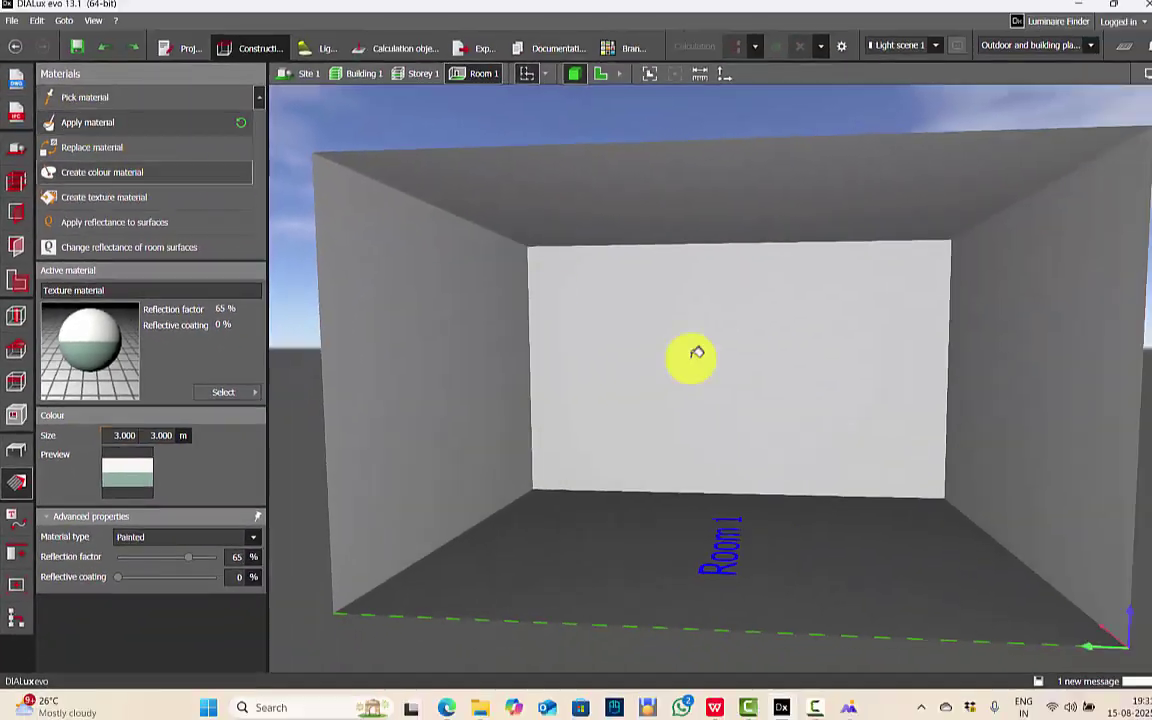
Step: Apply the 3 by 3 m two-tone texture to the back wall and view it straight on
{"action": "left_click", "coordinate": [1010, 411]}
{"action": "right_click_drag", "start_coordinate": [907, 428], "coordinate": [1028, 427]}
{"action": "left_click_drag", "start_coordinate": [725, 410], "coordinate": [756, 416]}
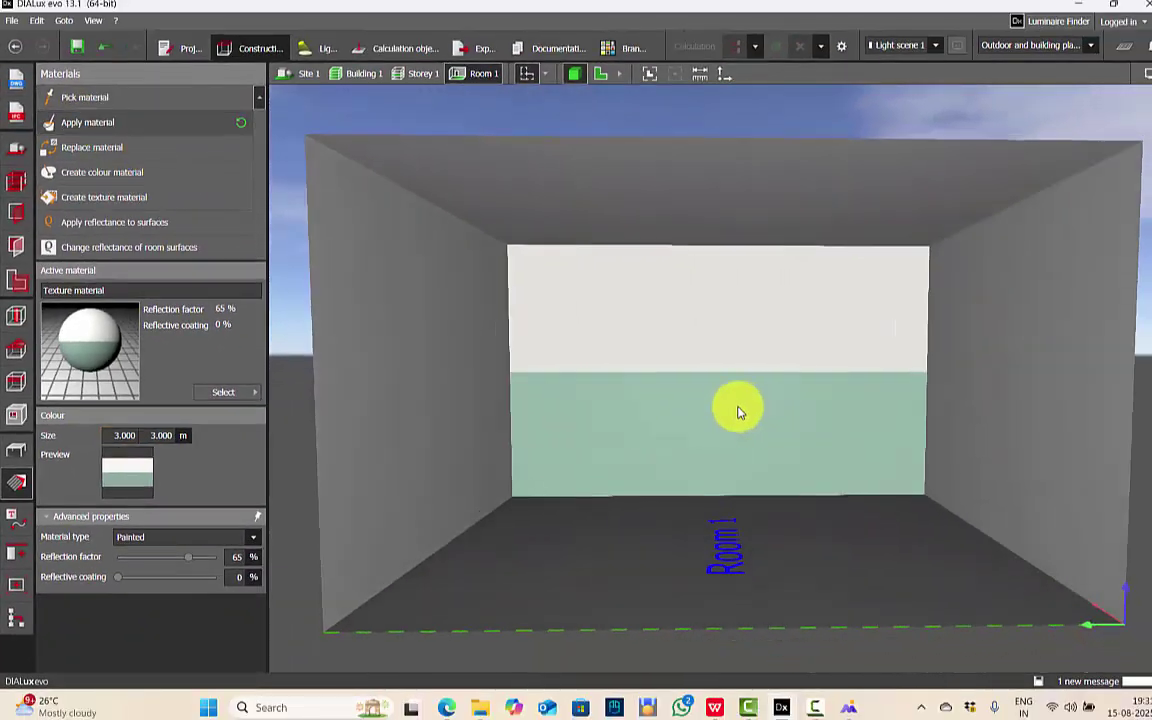
Step: Undo the last material application, set the texture size to 1 by 1 m and reapply it to the back wall
{"action": "key", "text": "ctrl+z"}
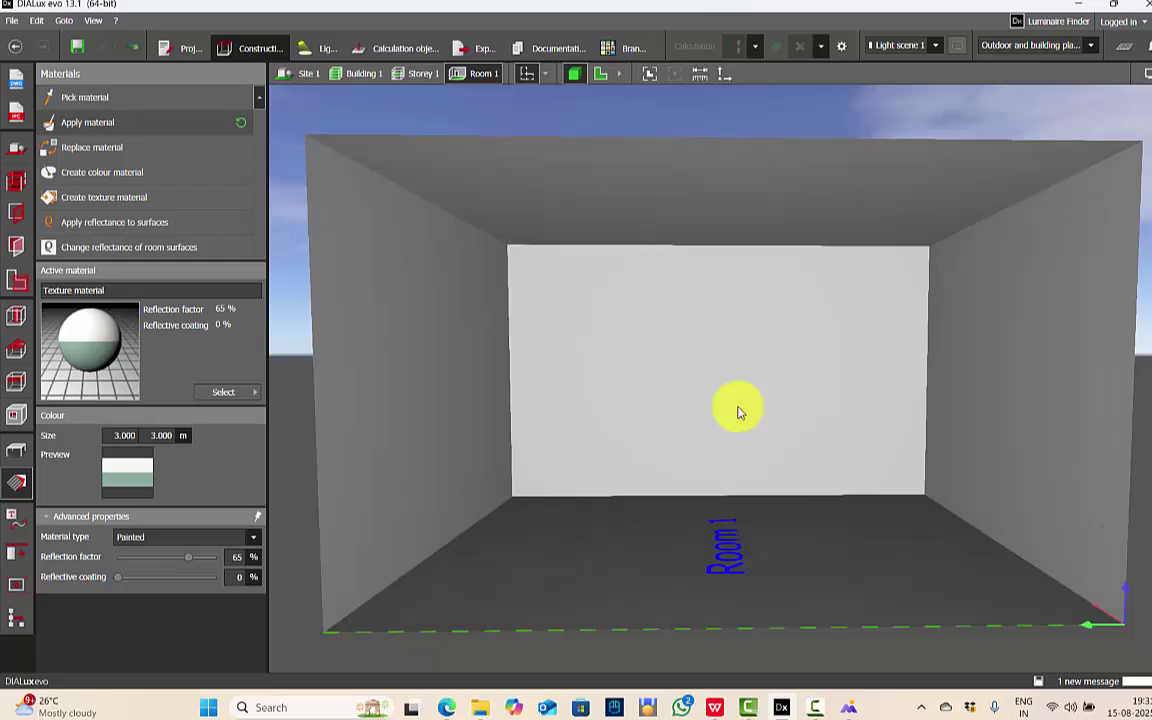
{"action": "left_click", "coordinate": [616, 428]}
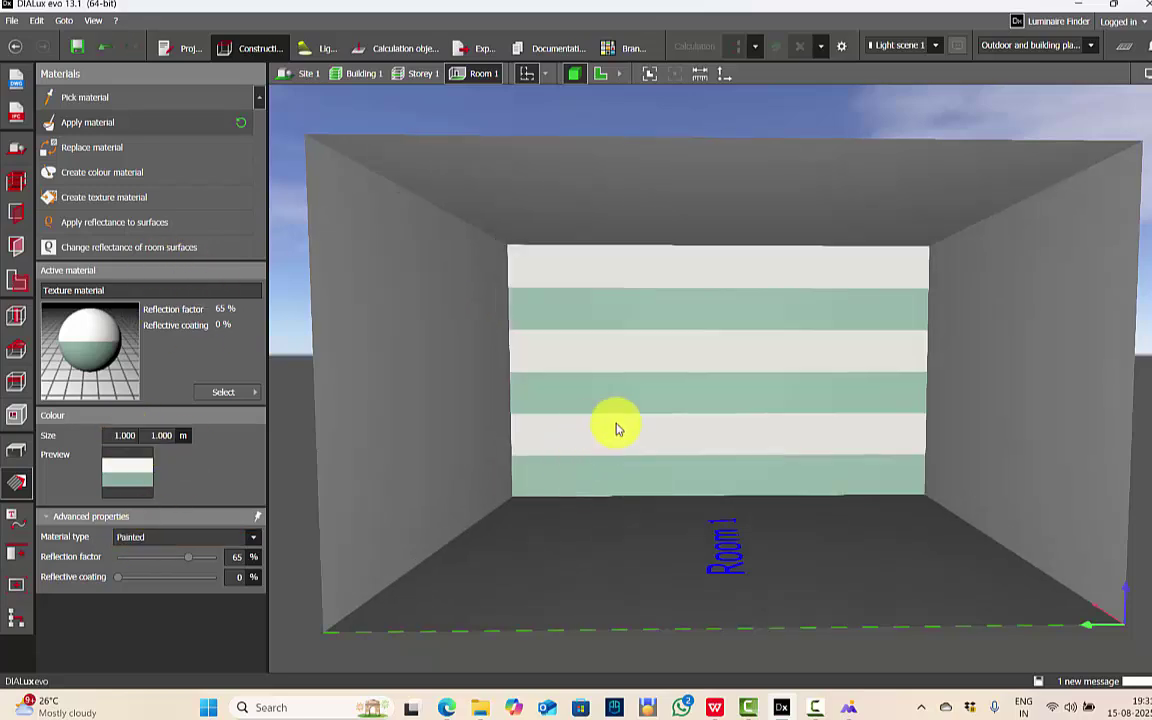
Step: Set the texture positioning on the back wall to 3 m width and 3 m height
{"action": "left_click", "coordinate": [686, 383]}
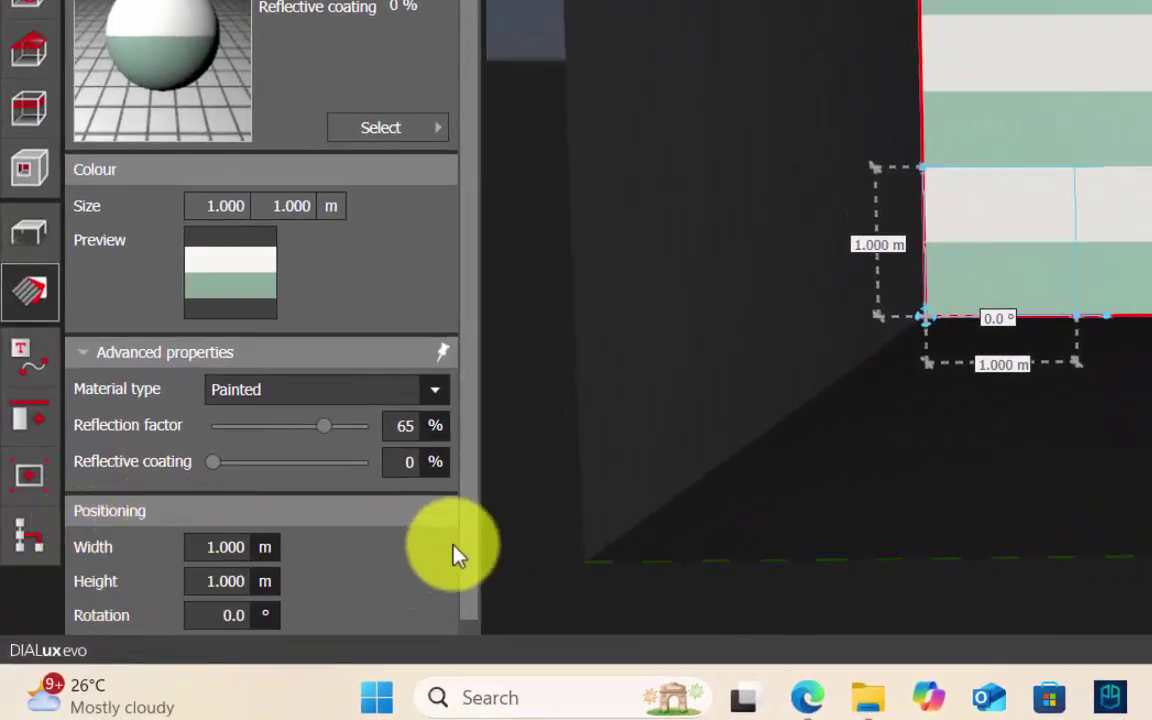
{"action": "scroll", "coordinate": [474, 588], "scroll_direction": "down", "scroll_amount": 1}
{"action": "double_click", "coordinate": [262, 575]}
{"action": "type", "text": "3"}
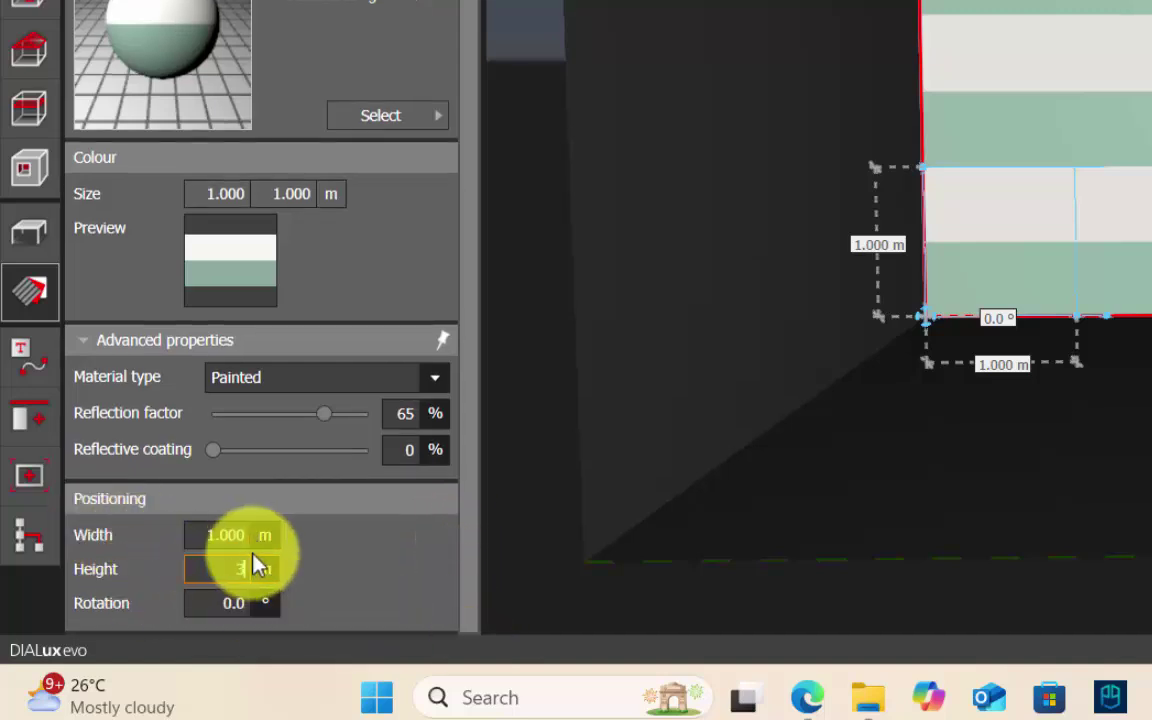
{"action": "key", "text": "Return"}
{"action": "double_click", "coordinate": [228, 536]}
{"action": "type", "text": "3"}
{"action": "key", "text": "Return"}
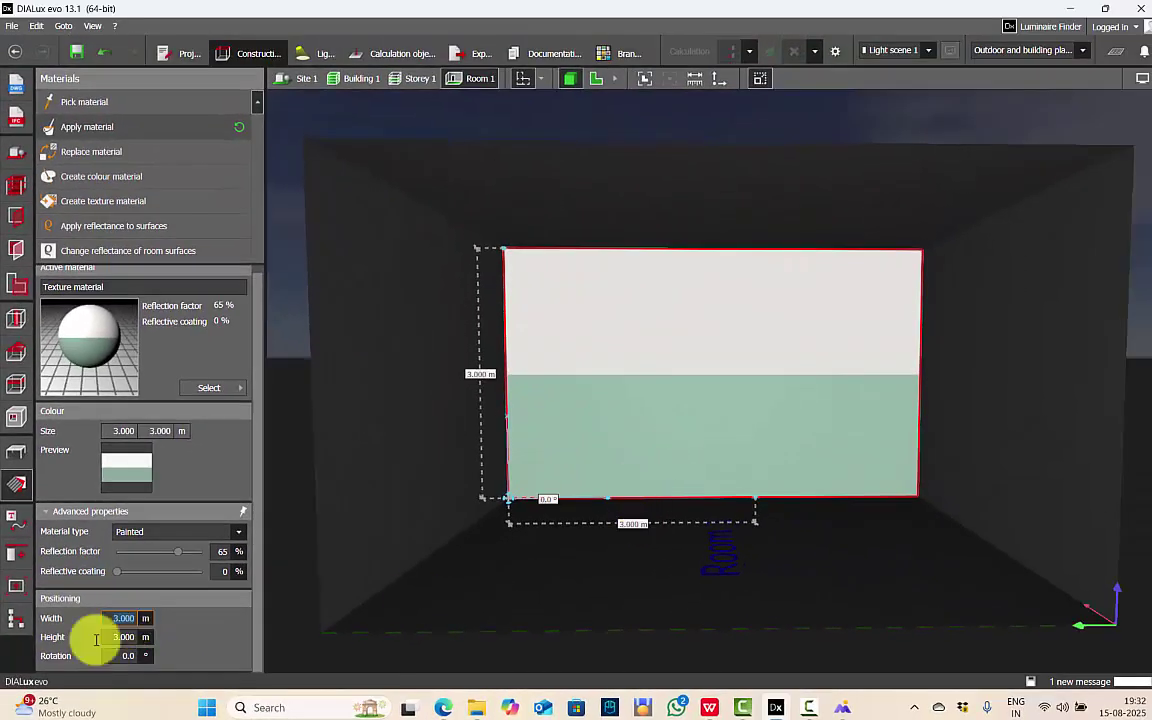
Step: Apply the 3 by 3 m two-tone material to the two side walls of the room
{"action": "left_click", "coordinate": [519, 574]}
{"action": "right_click_drag", "start_coordinate": [519, 574], "coordinate": [622, 517]}
{"action": "left_click", "coordinate": [93, 137]}
{"action": "left_click", "coordinate": [510, 304]}
{"action": "right_click_drag", "start_coordinate": [510, 304], "coordinate": [615, 358]}
{"action": "left_click", "coordinate": [87, 132]}
{"action": "left_click", "coordinate": [842, 365]}
{"action": "right_click_drag", "start_coordinate": [842, 365], "coordinate": [730, 443]}
{"action": "scroll", "coordinate": [730, 443], "scroll_direction": "up", "scroll_amount": 3}
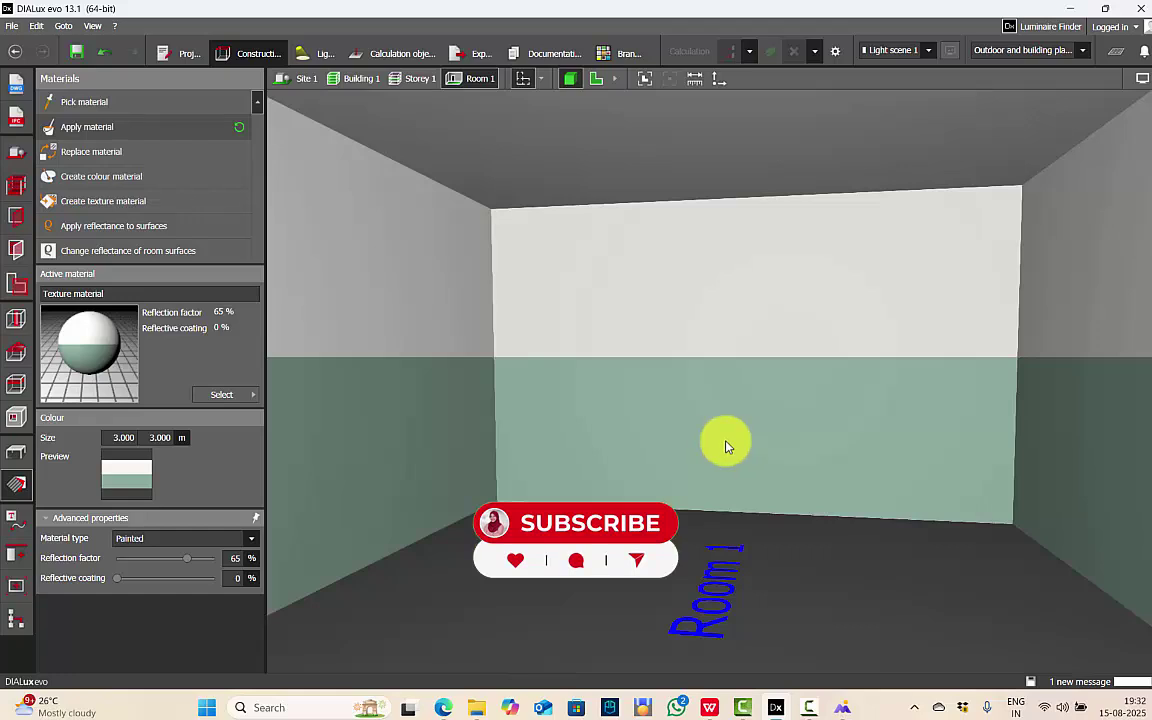
{"action": "left_click_drag", "start_coordinate": [727, 447], "coordinate": [671, 432]}
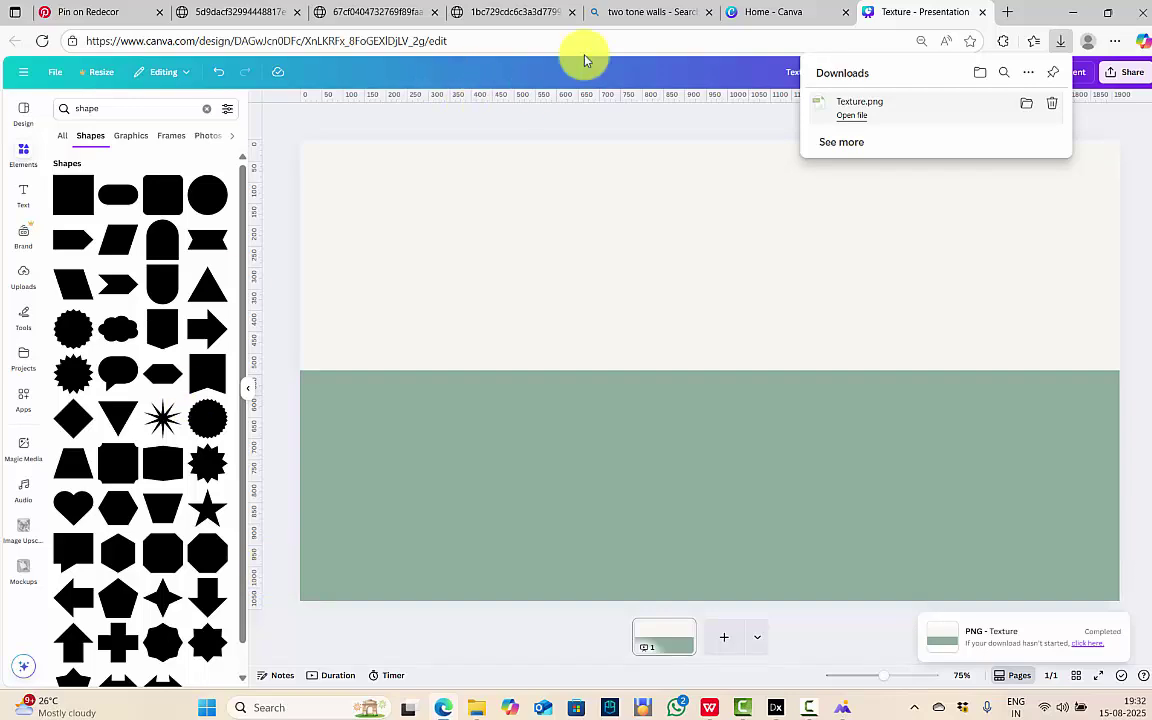
Step: Switch to the Canva texture design and delete both colour blocks from the page
{"action": "left_click", "coordinate": [490, 12]}
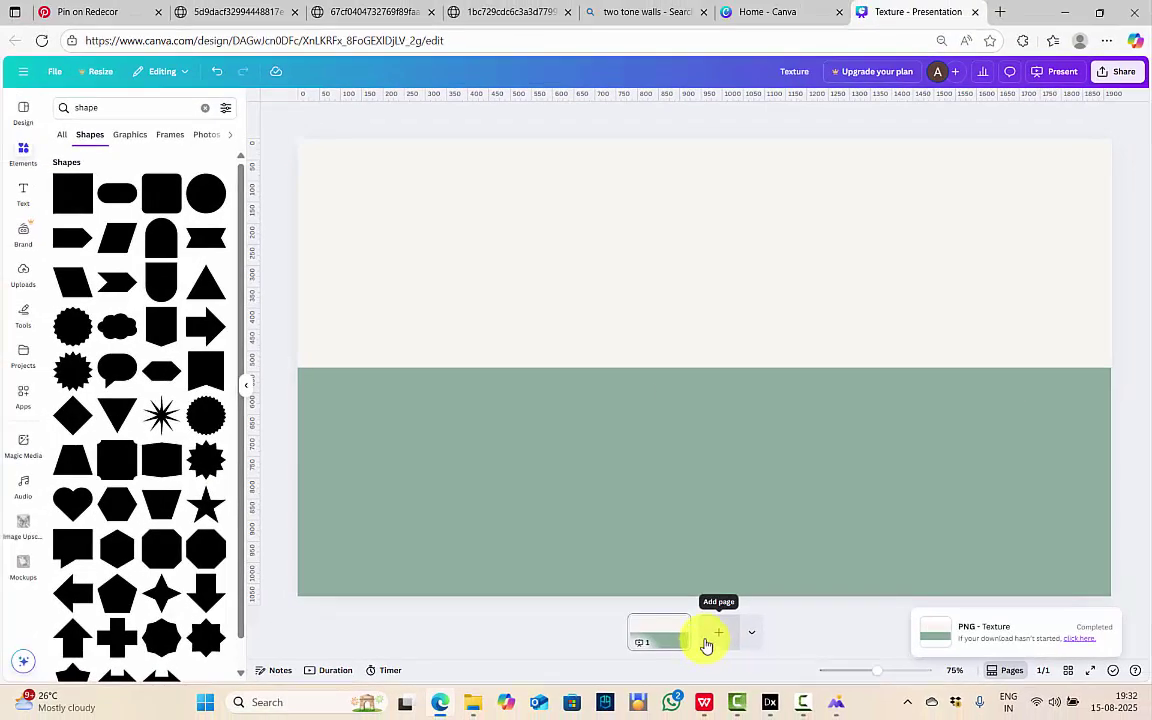
{"action": "key", "text": "Delete"}
{"action": "left_click", "coordinate": [581, 507]}
{"action": "key", "text": "Delete"}
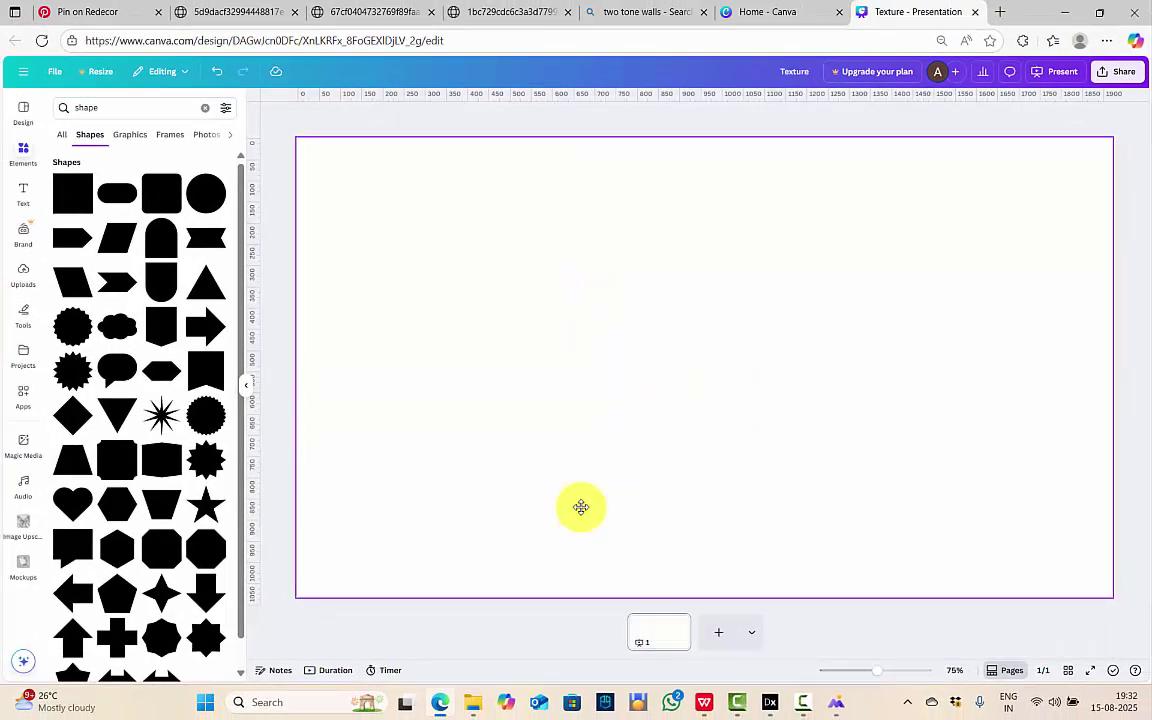
{"action": "left_click", "coordinate": [73, 192]}
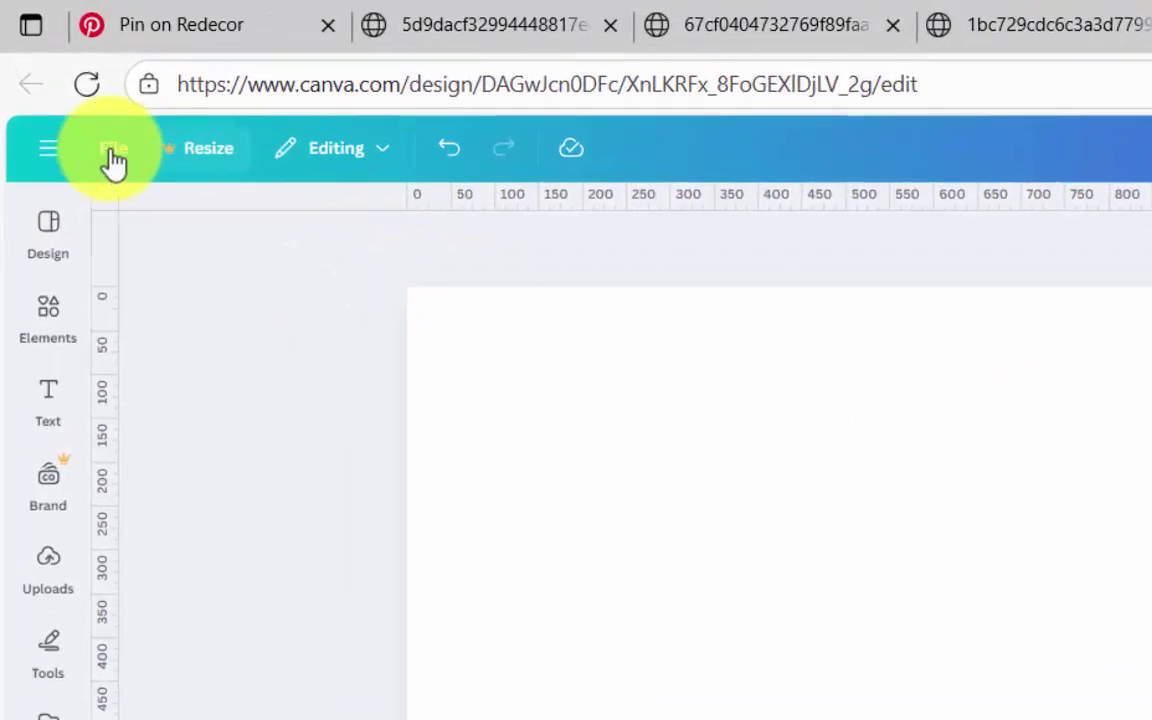
Step: Open the custom guide settings for the Canva page and check the green-and-white bedroom reference image
{"action": "left_click", "coordinate": [55, 71]}
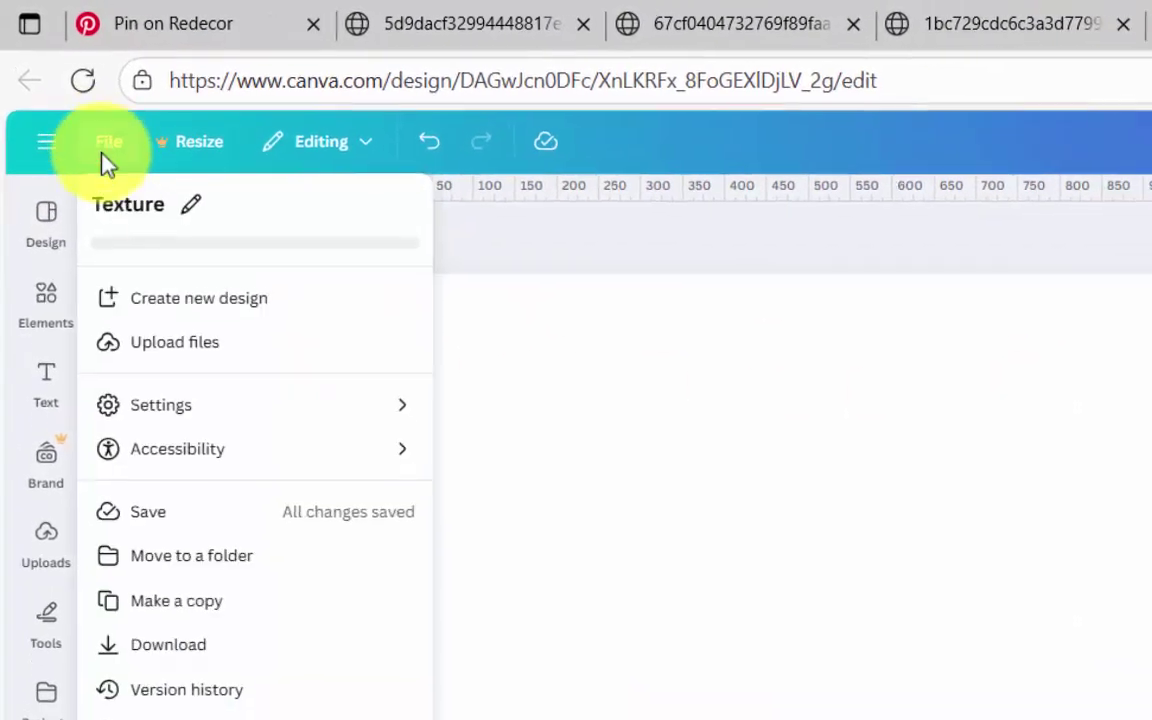
{"action": "mouse_move", "coordinate": [163, 343]}
{"action": "left_click", "coordinate": [485, 392]}
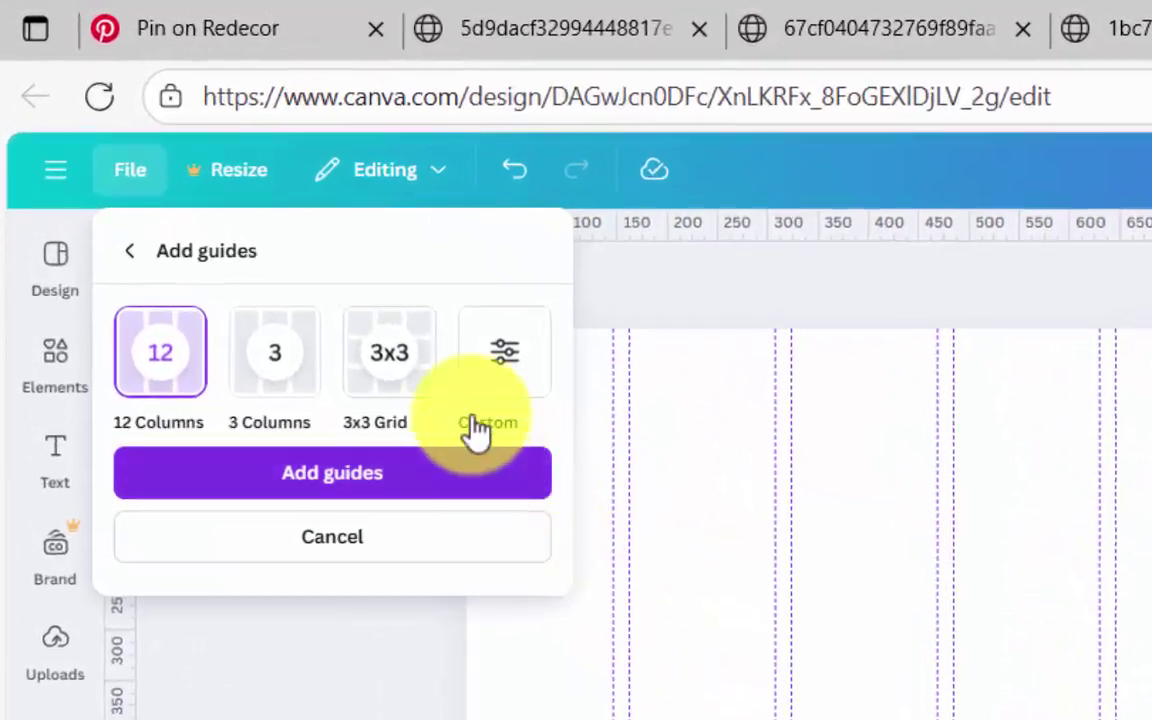
{"action": "left_click", "coordinate": [422, 330]}
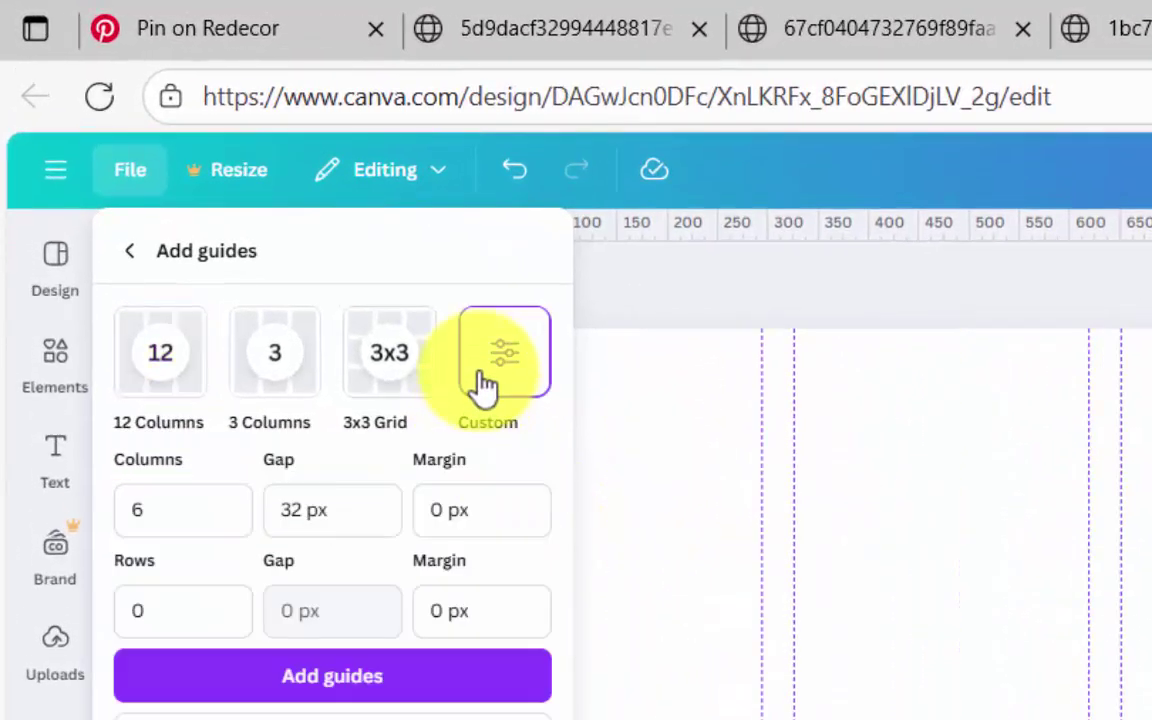
{"action": "left_click", "coordinate": [179, 490]}
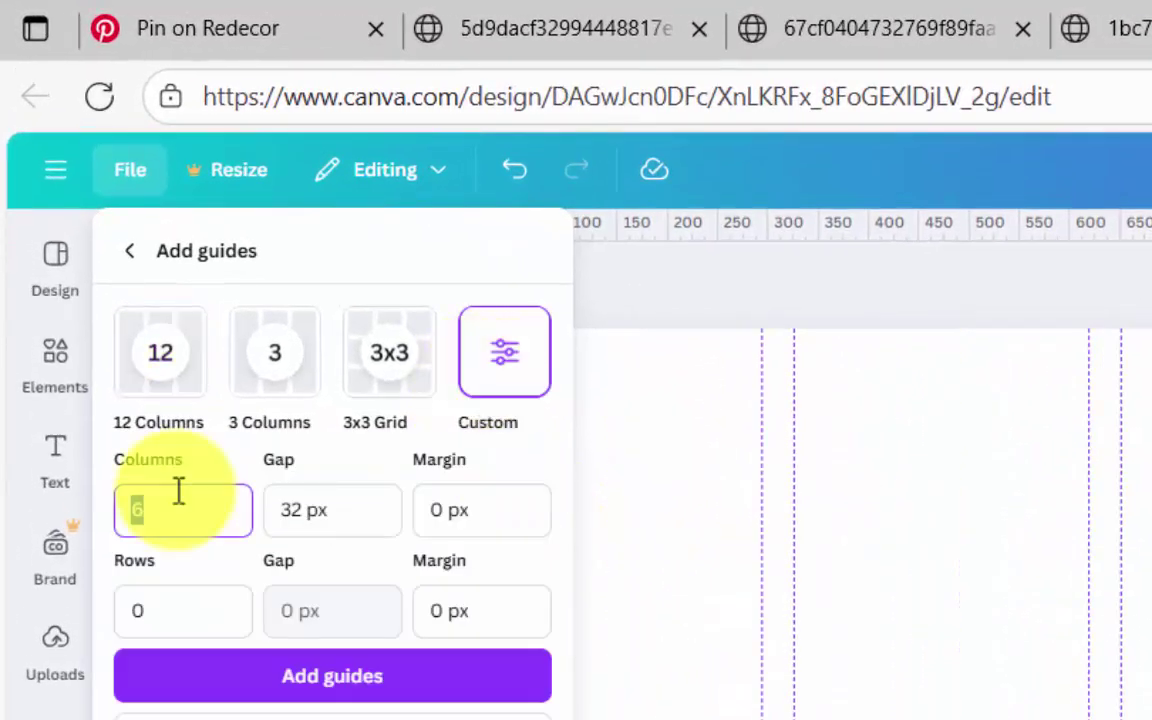
{"action": "left_click", "coordinate": [179, 620]}
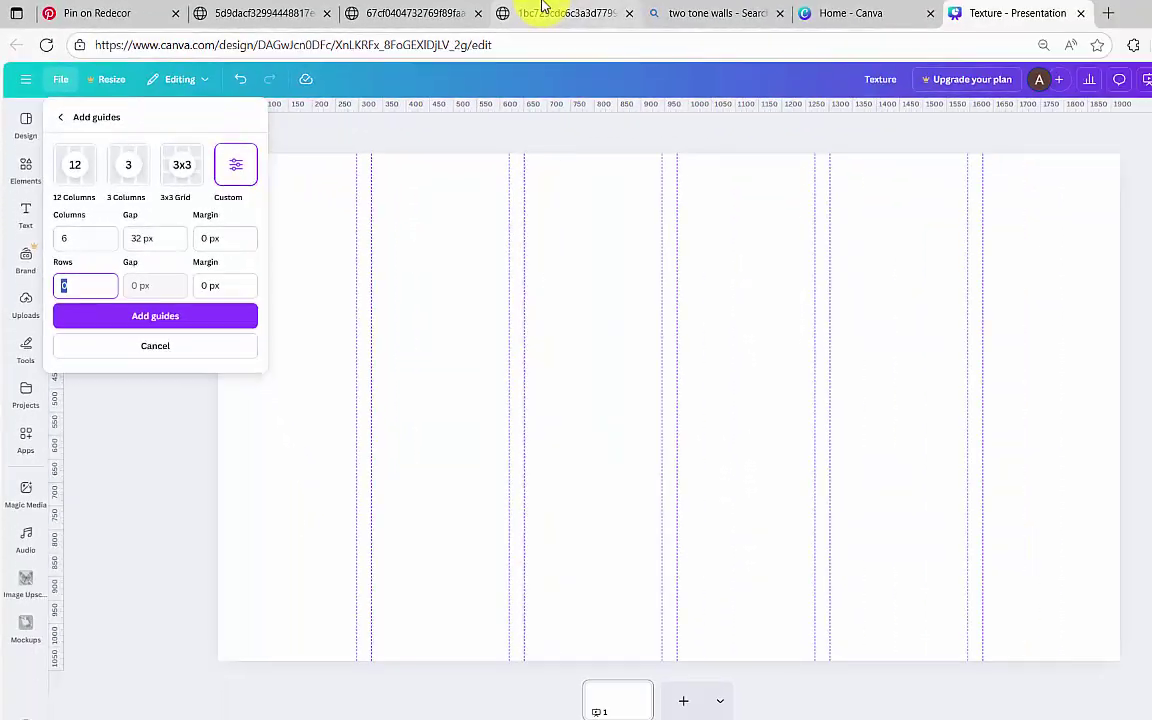
{"action": "left_click", "coordinate": [1130, 28]}
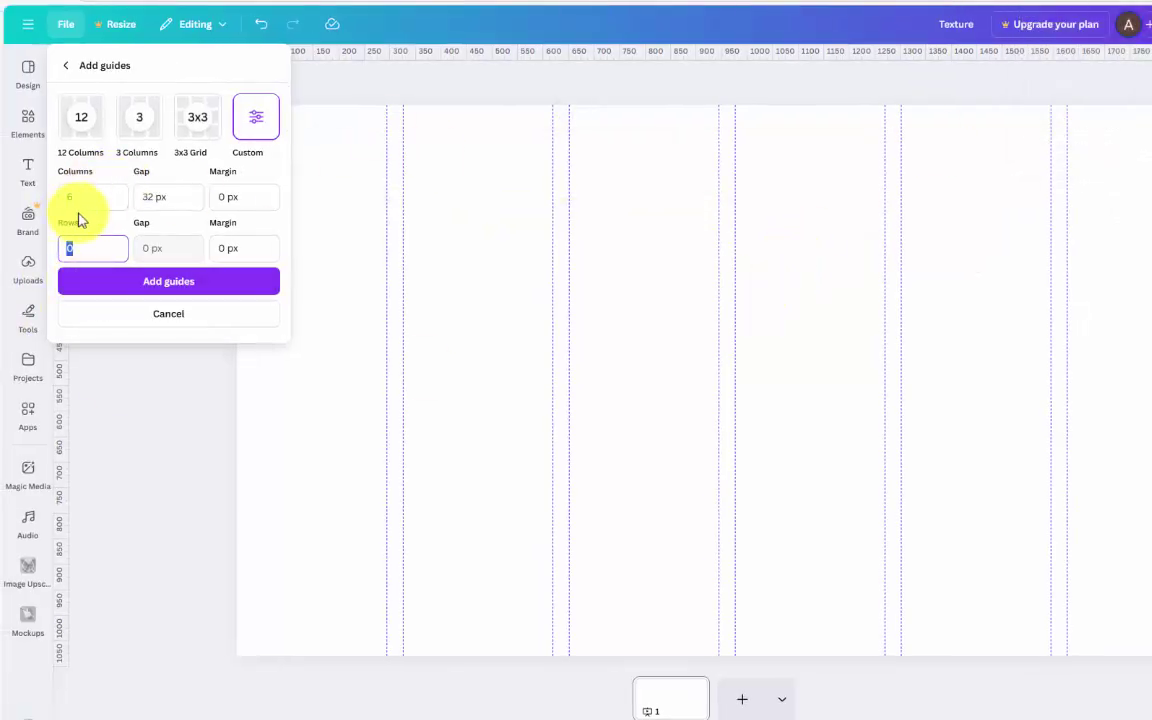
Step: Add page guides with 3 columns and 3 rows, using a 0 px gap
{"action": "double_click", "coordinate": [85, 200]}
{"action": "type", "text": "3"}
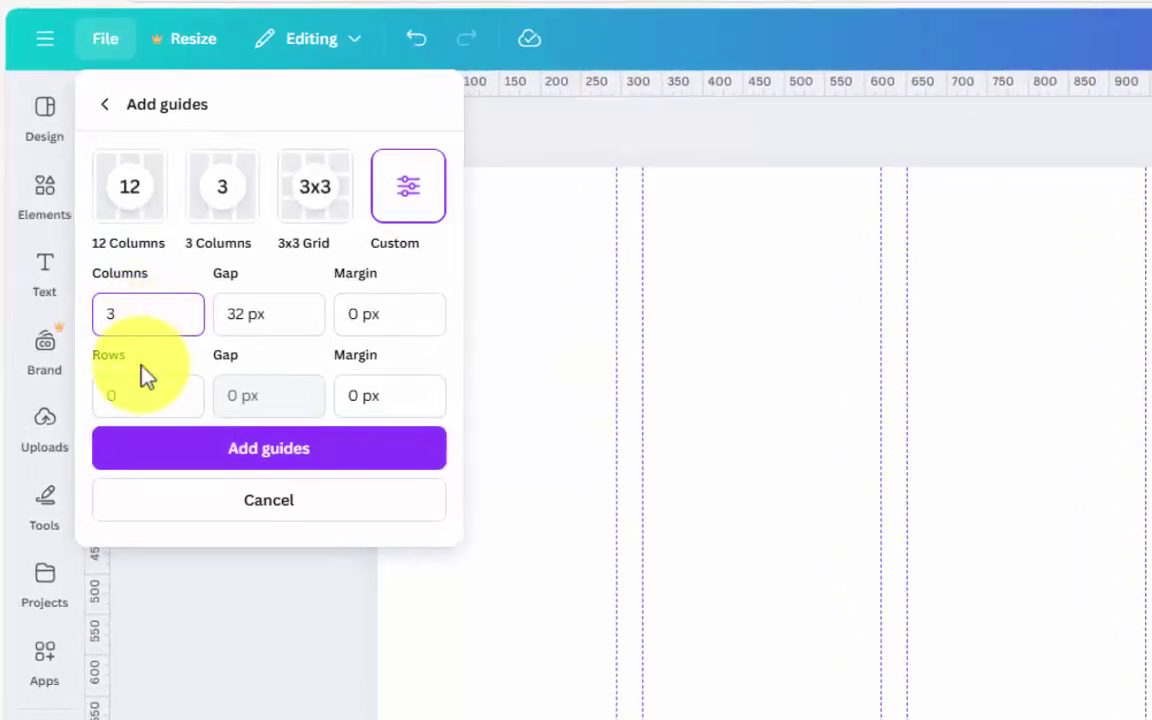
{"action": "left_click", "coordinate": [137, 405]}
{"action": "type", "text": "3"}
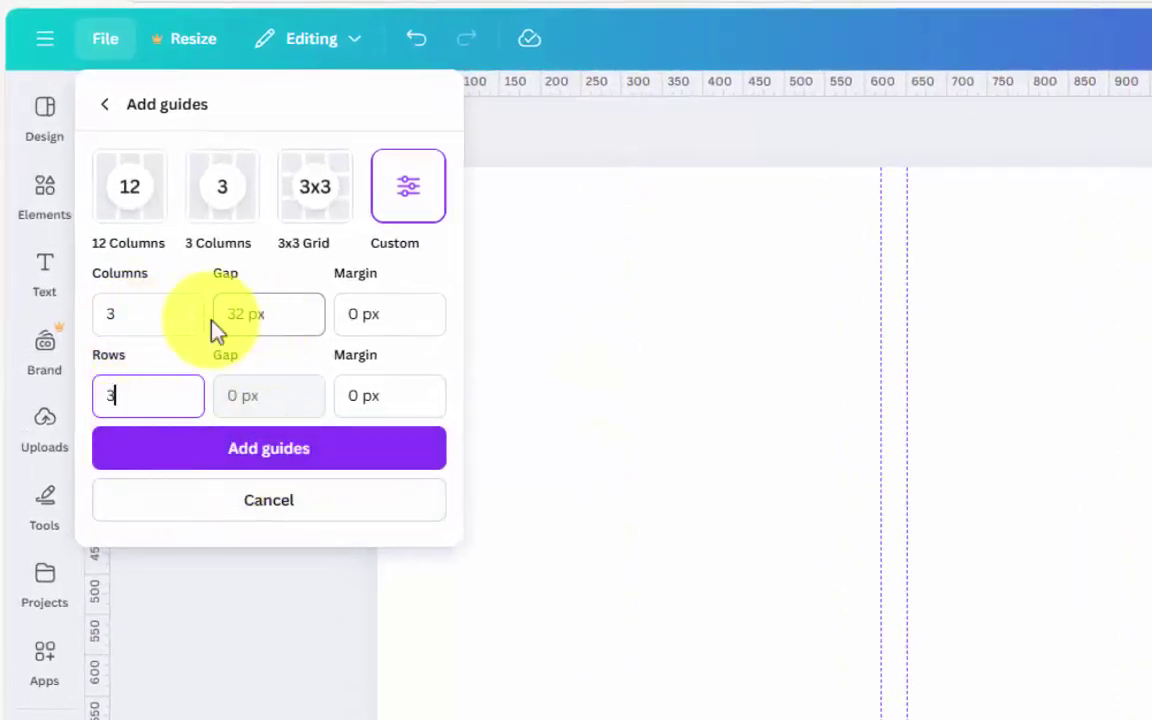
{"action": "left_click", "coordinate": [262, 318]}
{"action": "left_click_drag", "start_coordinate": [257, 321], "coordinate": [193, 321]}
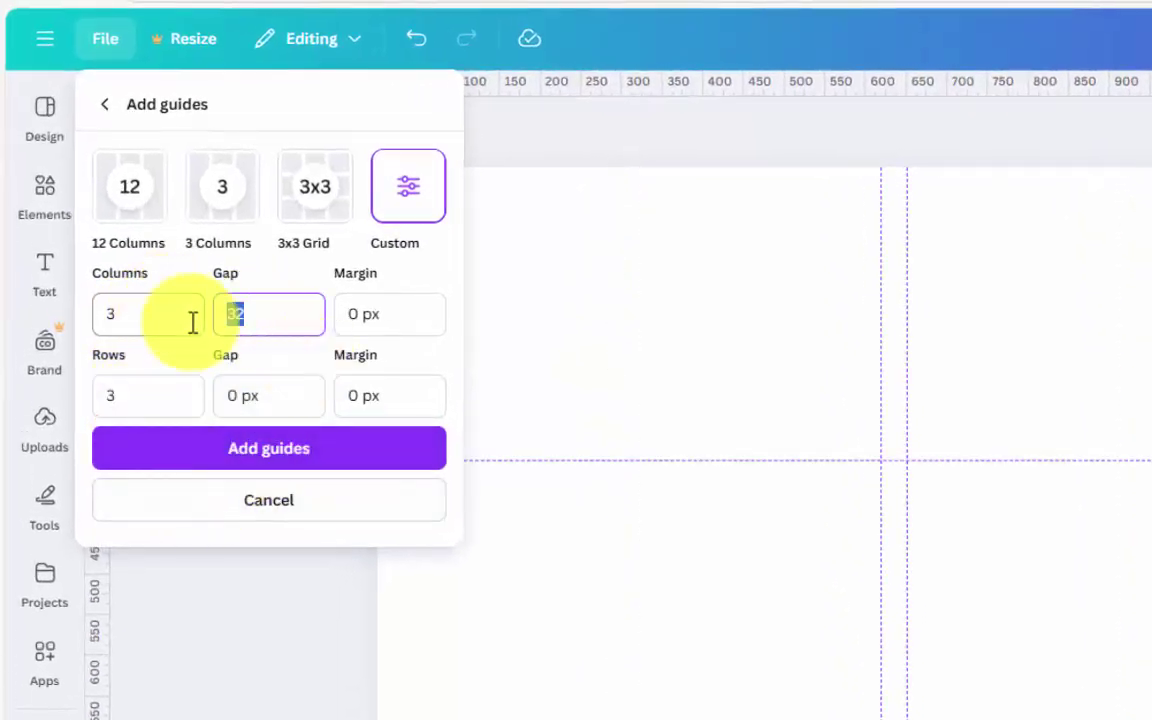
{"action": "left_click", "coordinate": [268, 397]}
{"action": "left_click", "coordinate": [278, 440]}
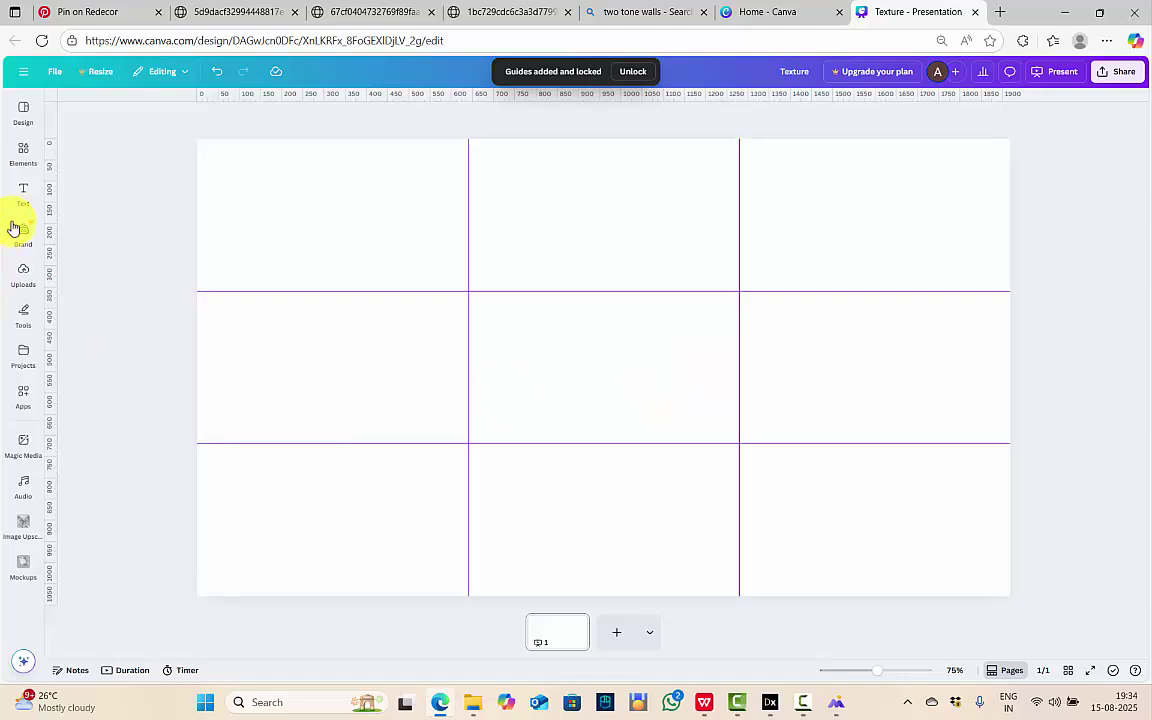
Step: Insert a square shape and stretch it to fill the page's whole right-hand guide column, matching the bedroom reference image
{"action": "left_click", "coordinate": [24, 157]}
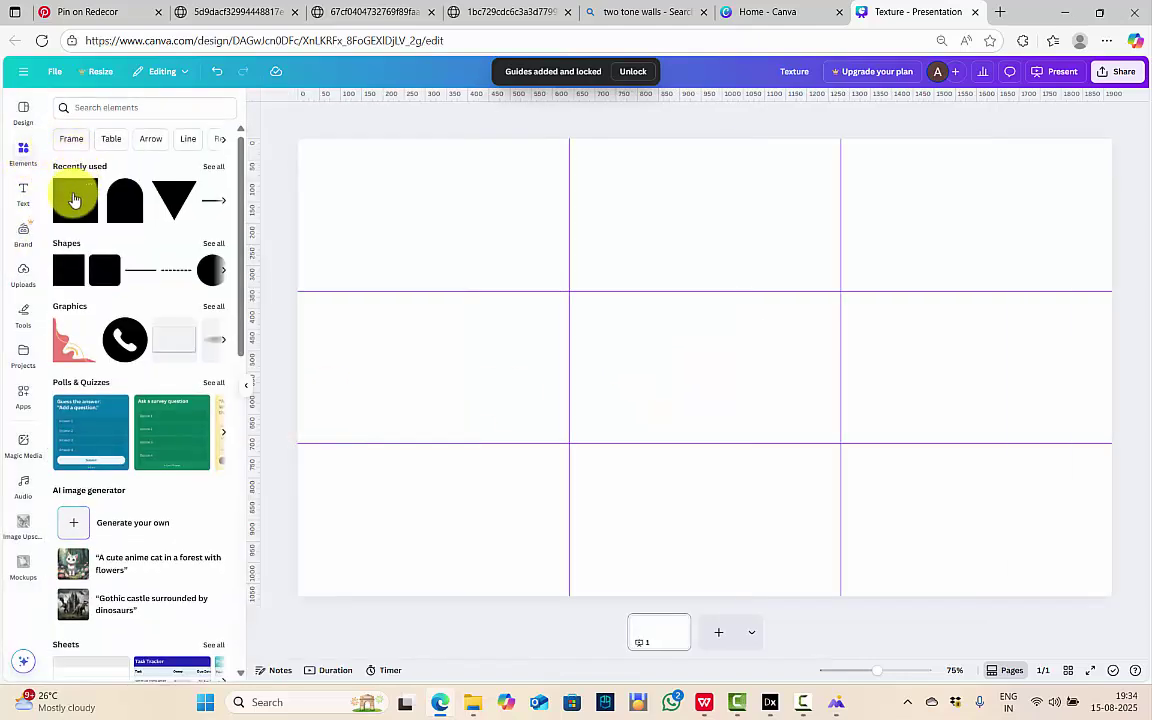
{"action": "left_click", "coordinate": [68, 272]}
{"action": "left_click_drag", "start_coordinate": [702, 405], "coordinate": [906, 247]}
{"action": "left_click", "coordinate": [530, 13]}
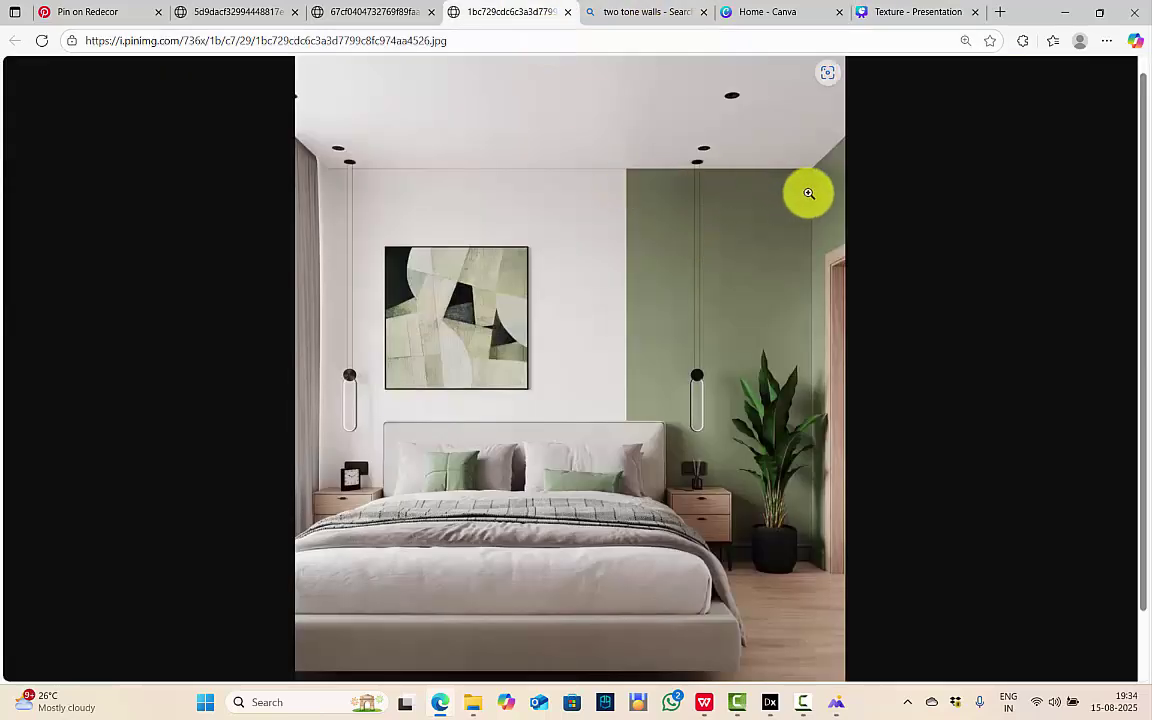
{"action": "left_click", "coordinate": [895, 12]}
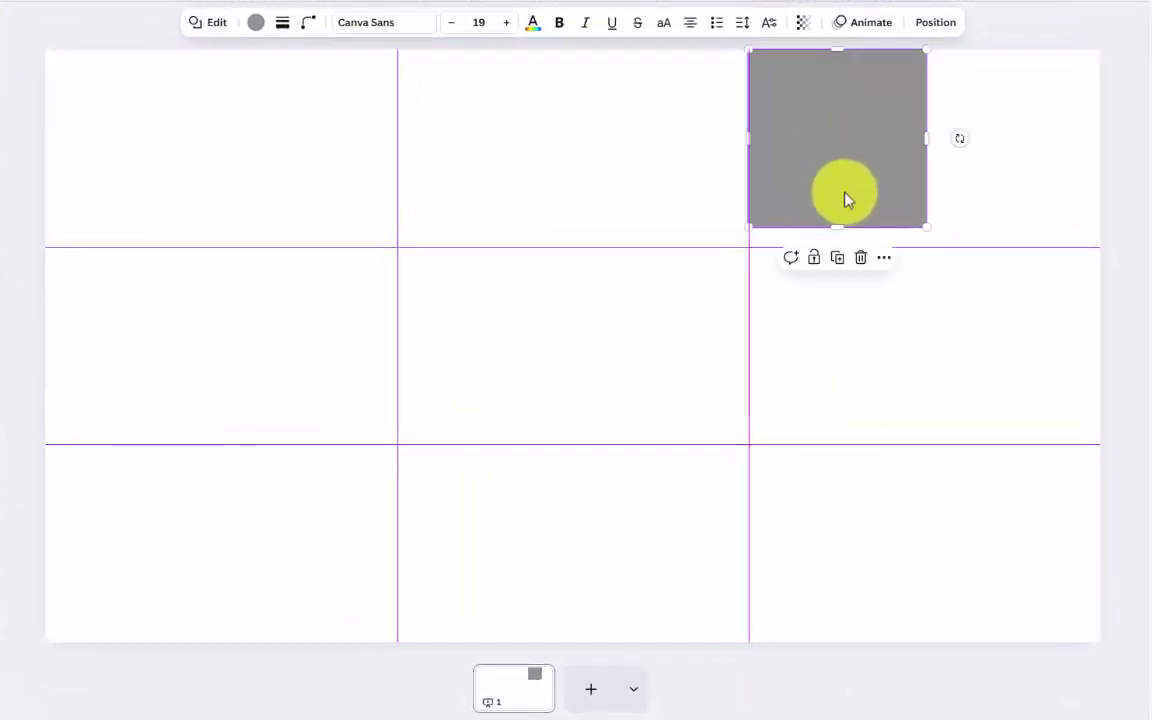
{"action": "left_click_drag", "start_coordinate": [895, 270], "coordinate": [903, 600]}
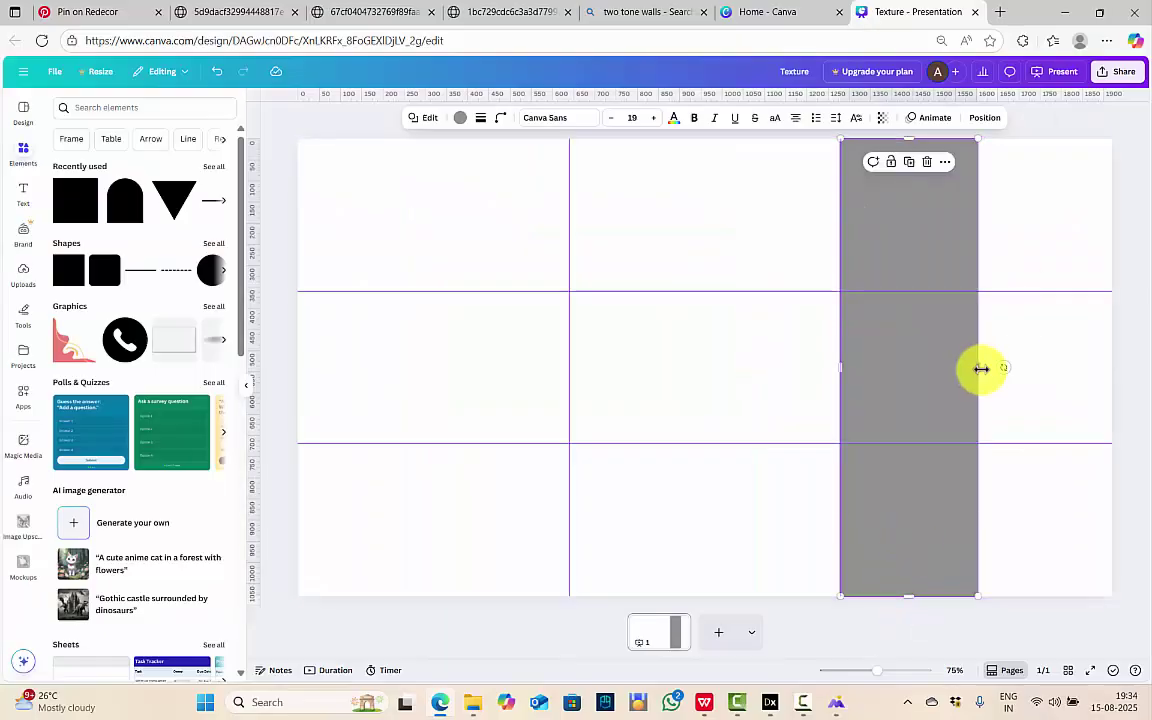
{"action": "left_click_drag", "start_coordinate": [981, 368], "coordinate": [1111, 348]}
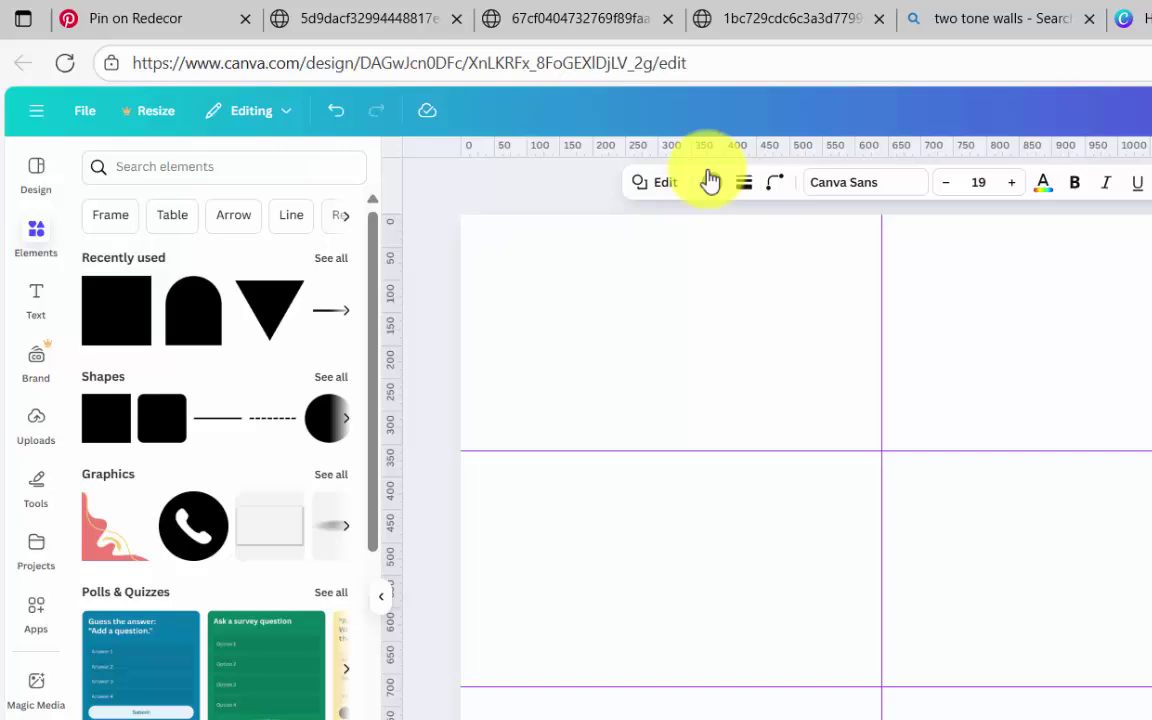
Step: Recolour the right-hand column rectangle to a muted grey-green
{"action": "left_click", "coordinate": [710, 180]}
{"action": "left_click", "coordinate": [93, 480]}
{"action": "left_click", "coordinate": [100, 290]}
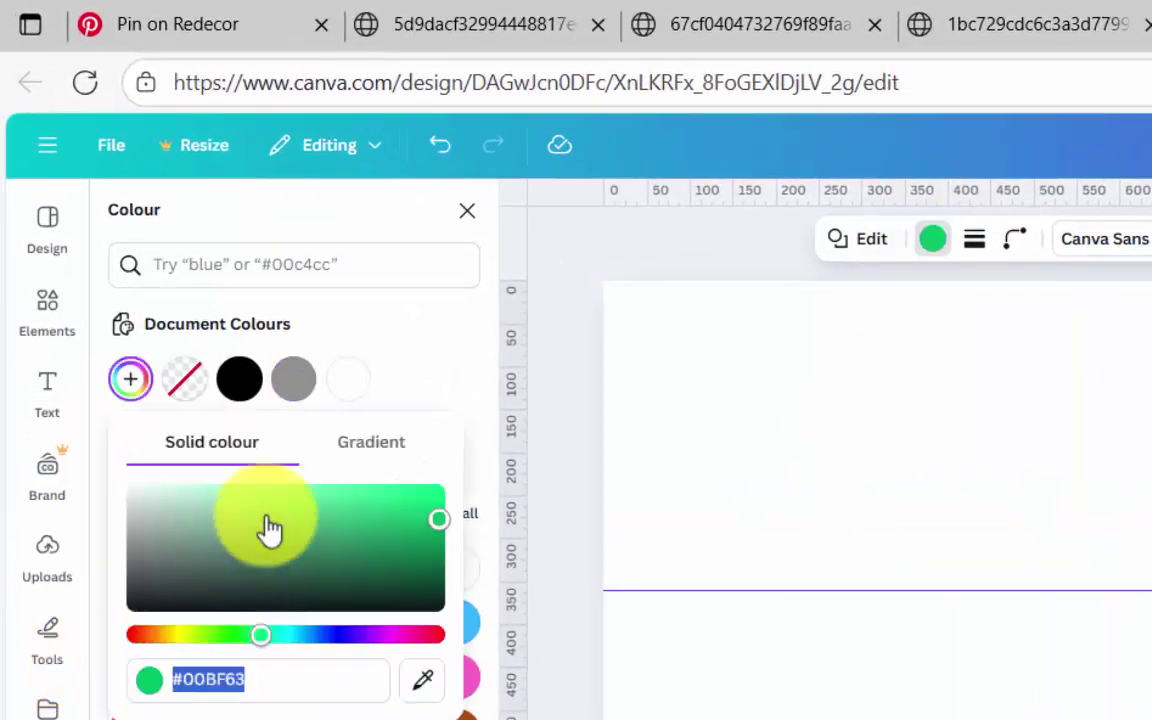
{"action": "left_click_drag", "start_coordinate": [284, 515], "coordinate": [195, 477]}
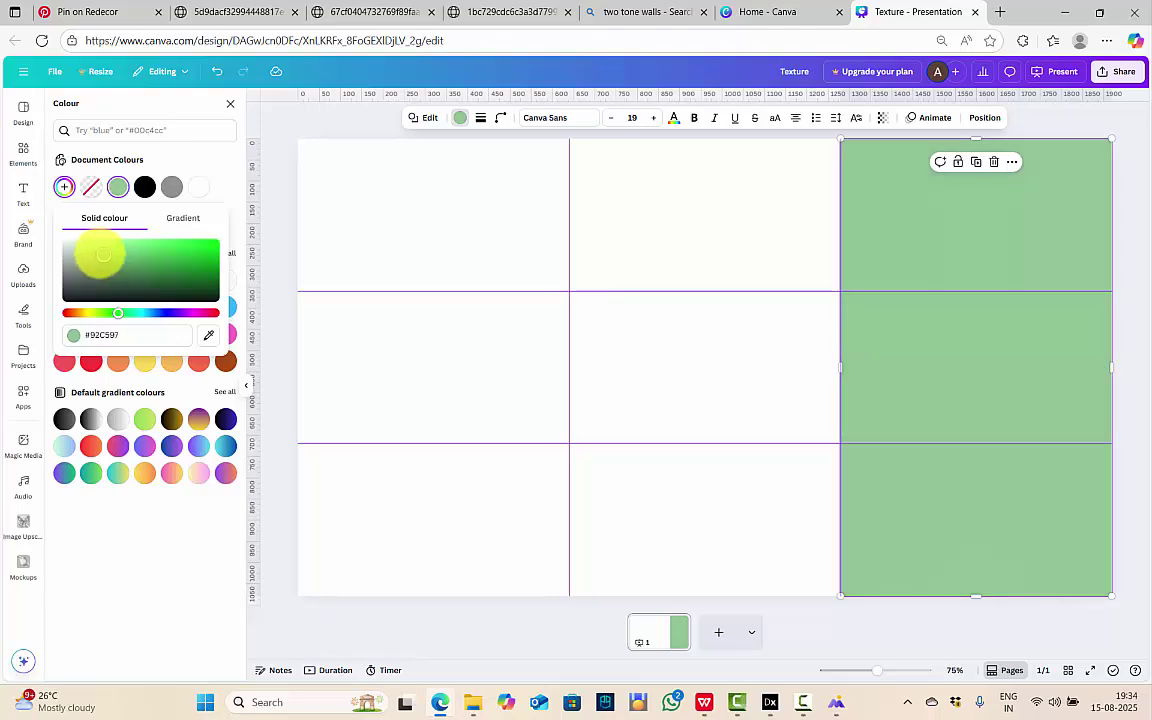
{"action": "left_click_drag", "start_coordinate": [98, 254], "coordinate": [78, 259]}
{"action": "left_click", "coordinate": [1131, 198]}
Step: Duplicate the green rectangle, move the copy to the page's left edge and widen it to cover the first two guide columns
{"action": "left_click", "coordinate": [516, 12]}
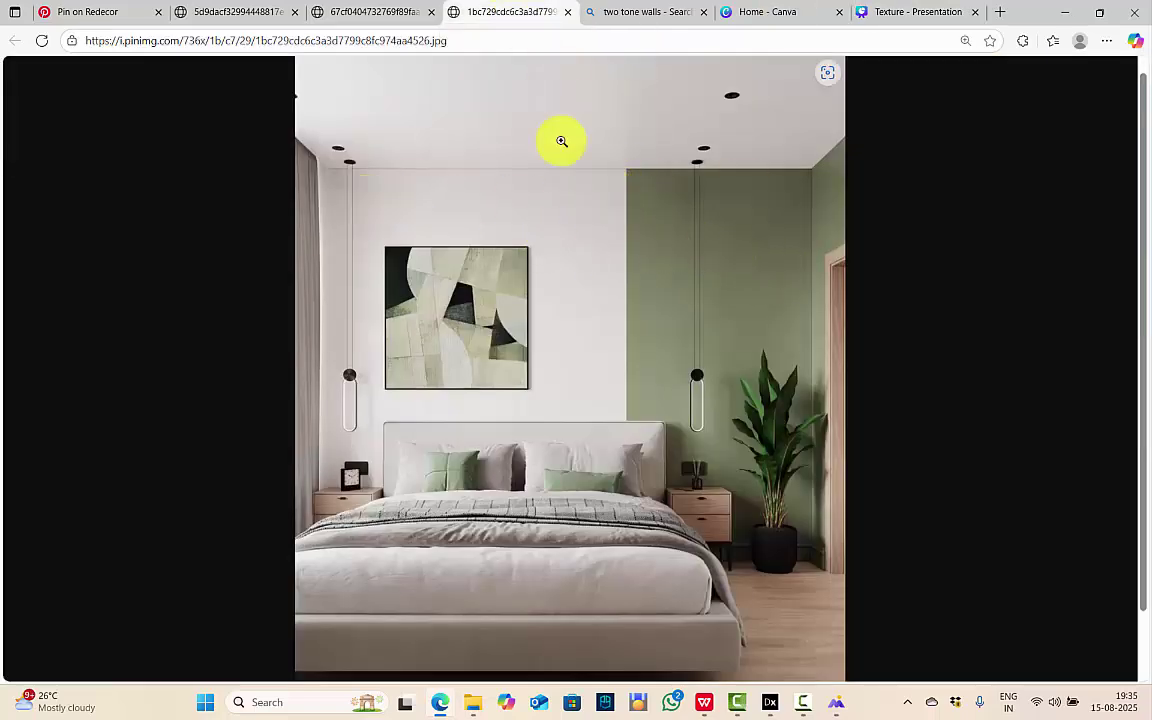
{"action": "left_click", "coordinate": [950, 12]}
{"action": "left_click", "coordinate": [918, 203]}
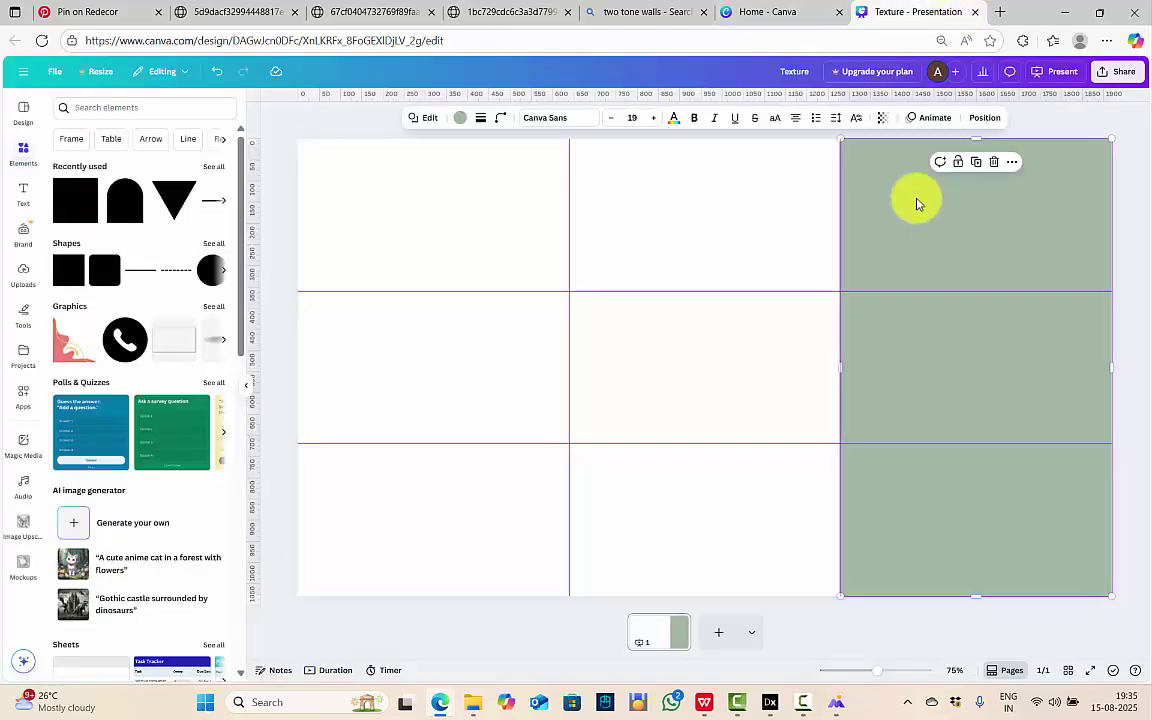
{"action": "key", "text": "ctrl+d"}
{"action": "left_click_drag", "start_coordinate": [890, 237], "coordinate": [343, 231]}
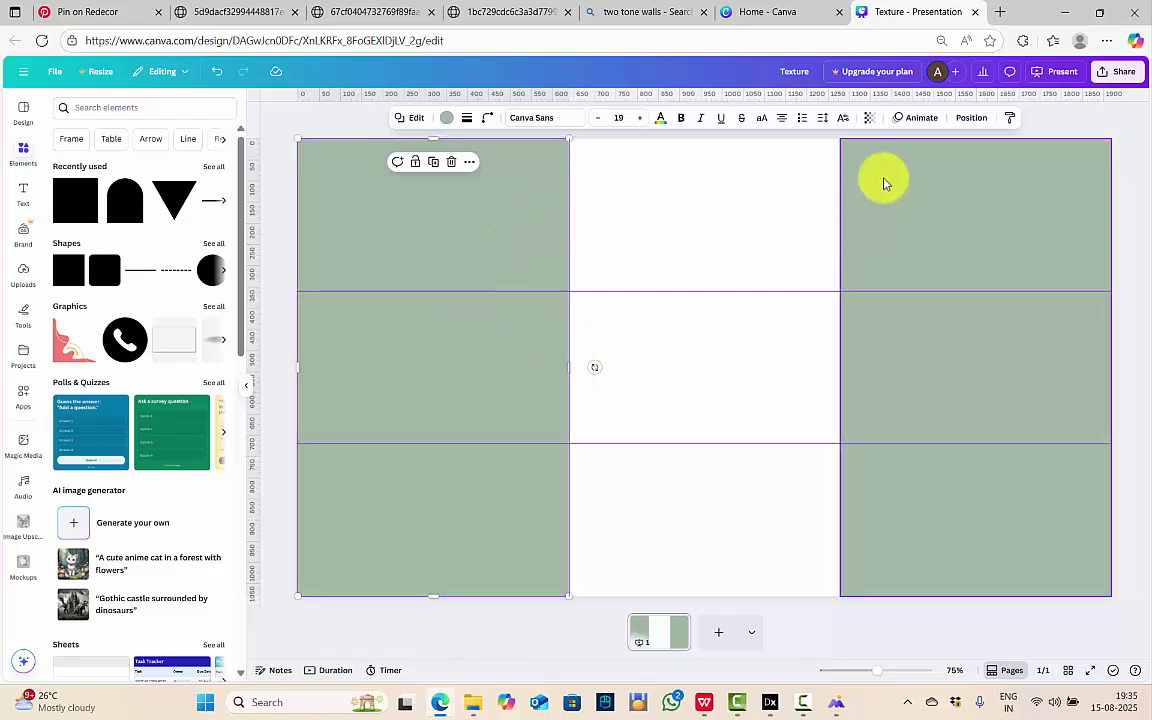
{"action": "left_click_drag", "start_coordinate": [568, 367], "coordinate": [838, 367]}
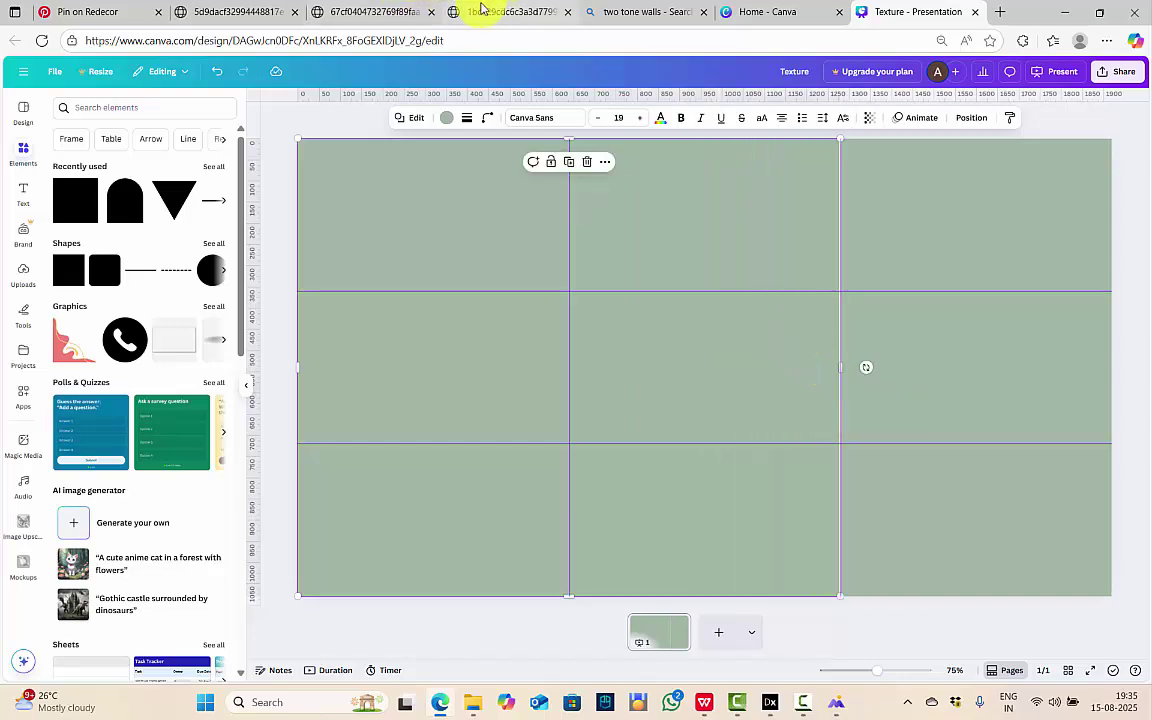
Step: Check the bedroom reference image and recolour the wide rectangle over the first two columns to a warm off-white
{"action": "left_click", "coordinate": [505, 12]}
{"action": "left_click", "coordinate": [895, 12]}
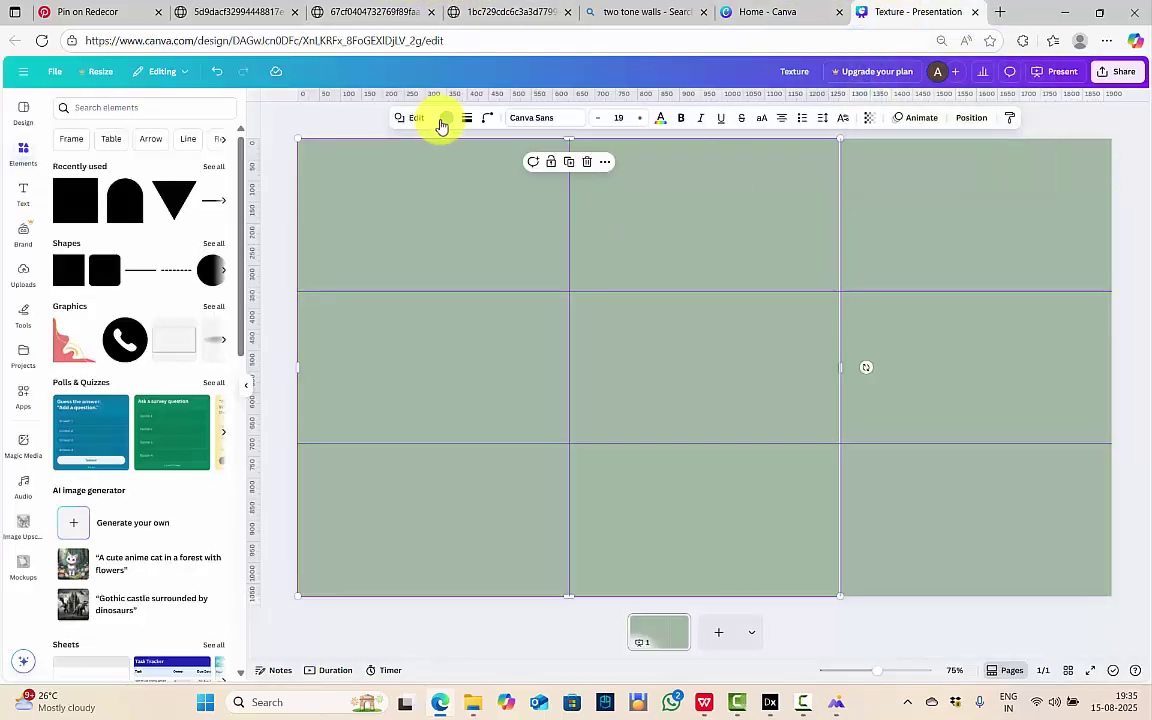
{"action": "left_click", "coordinate": [446, 117]}
{"action": "left_click", "coordinate": [64, 187]}
{"action": "left_click_drag", "start_coordinate": [80, 249], "coordinate": [75, 240]}
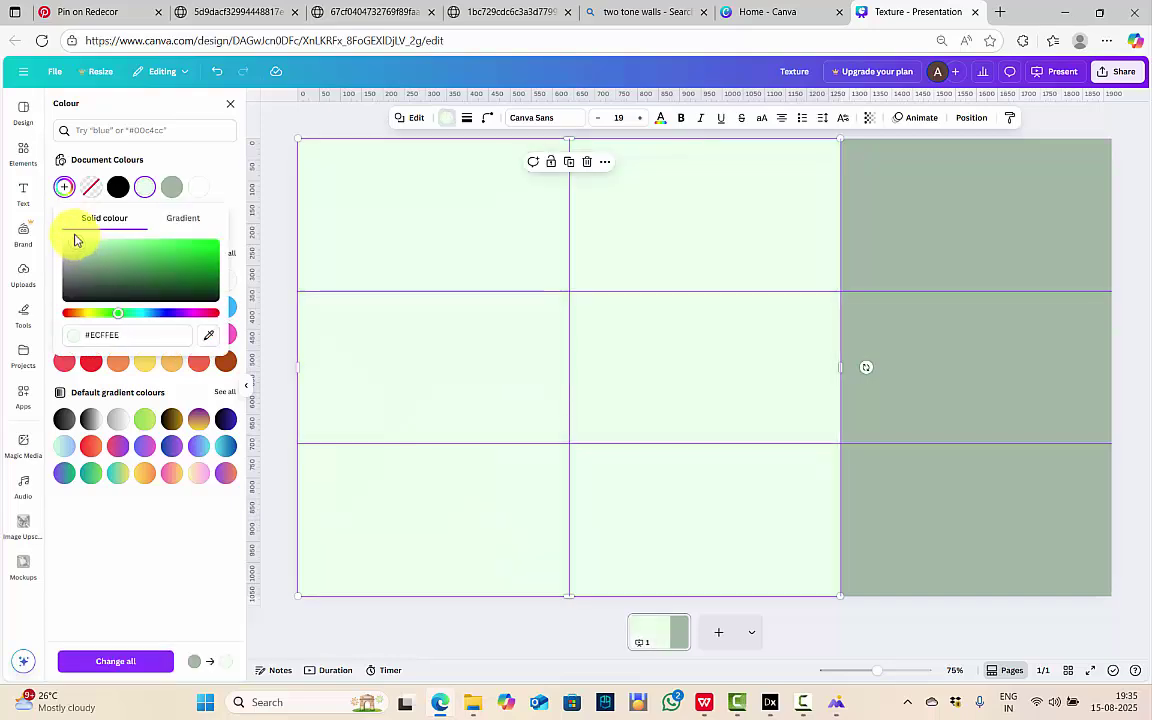
{"action": "left_click_drag", "start_coordinate": [117, 313], "coordinate": [90, 313]}
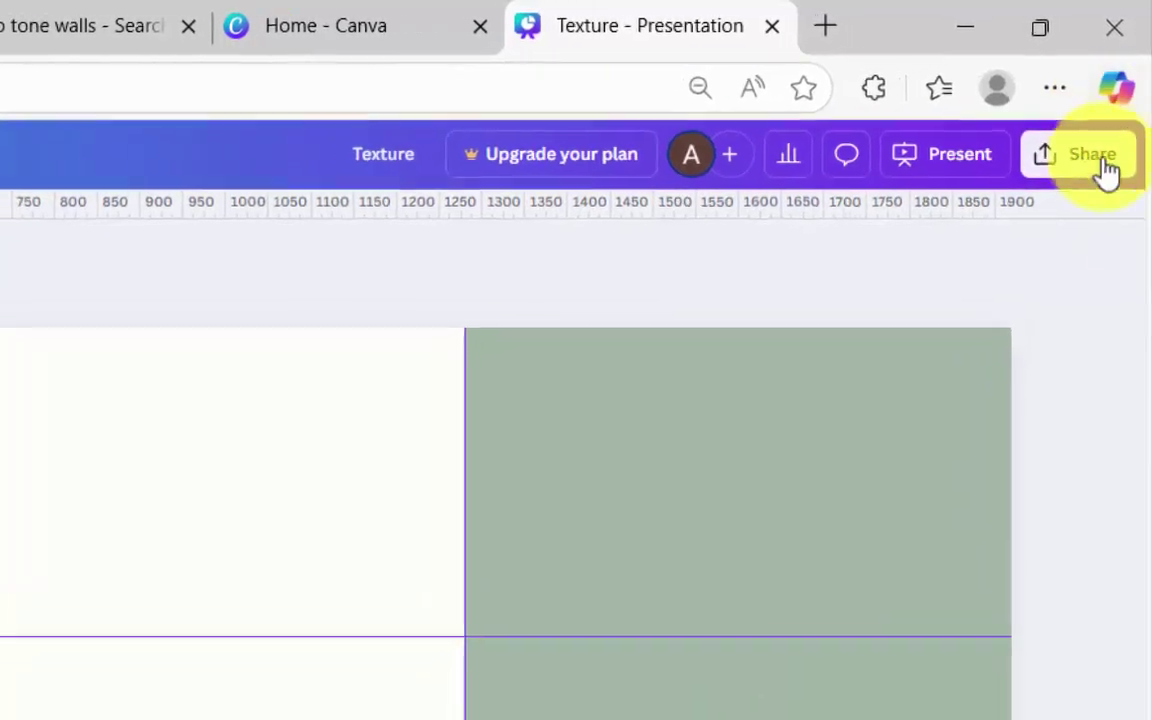
Step: Download the off-white and green design as a PNG at 1,920 × 1,080 px
{"action": "left_click", "coordinate": [1117, 71]}
{"action": "left_click", "coordinate": [750, 600]}
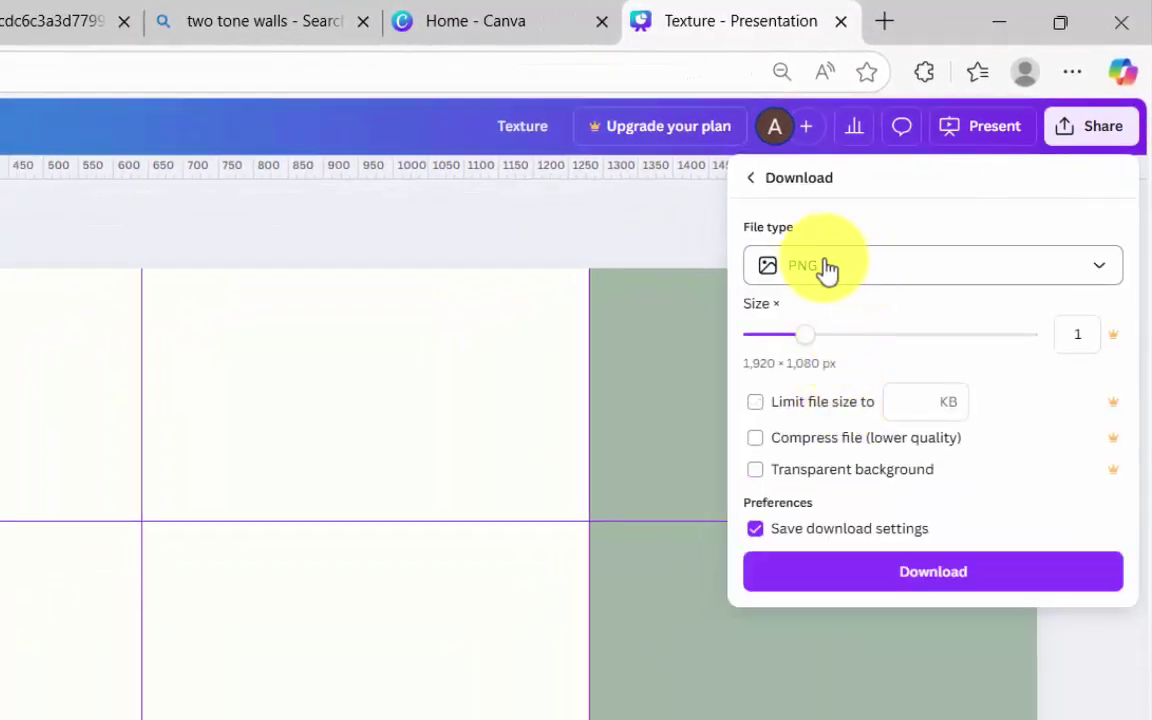
{"action": "left_click", "coordinate": [886, 656]}
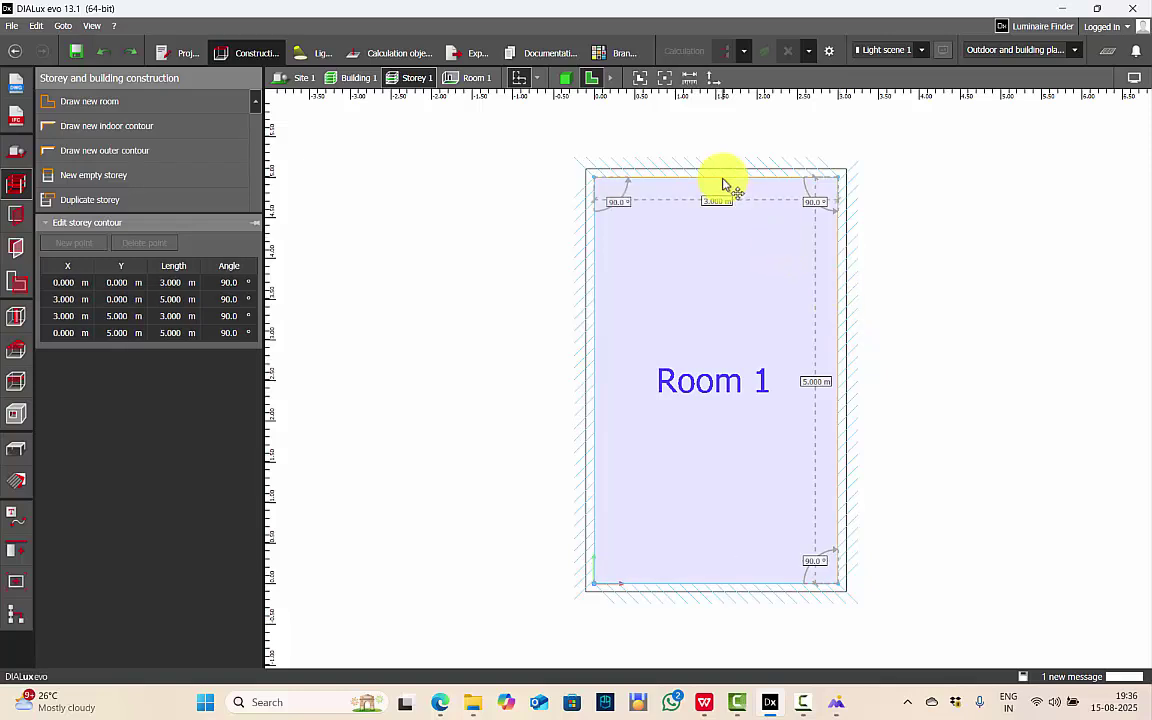
Step: Leave the storey contour, show Room 1 in 3D facing an end wall and create a texture material from Texture (1).png in Downloads
{"action": "key", "text": "Escape"}
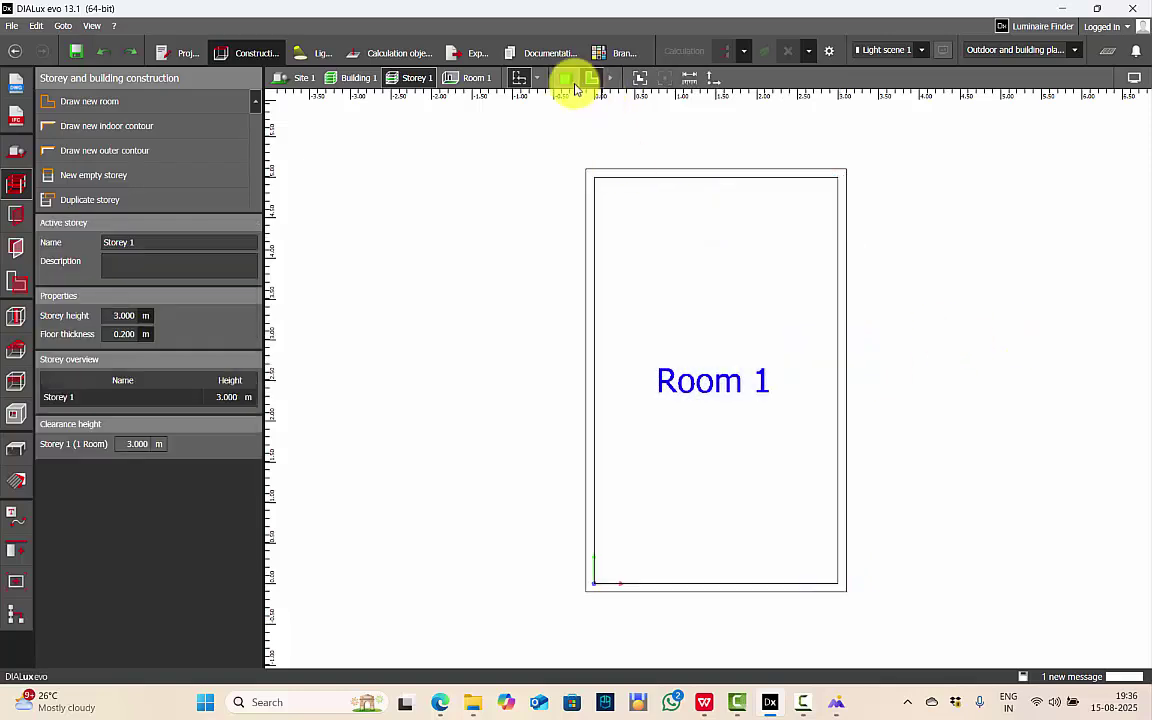
{"action": "left_click", "coordinate": [565, 77]}
{"action": "left_click", "coordinate": [476, 77]}
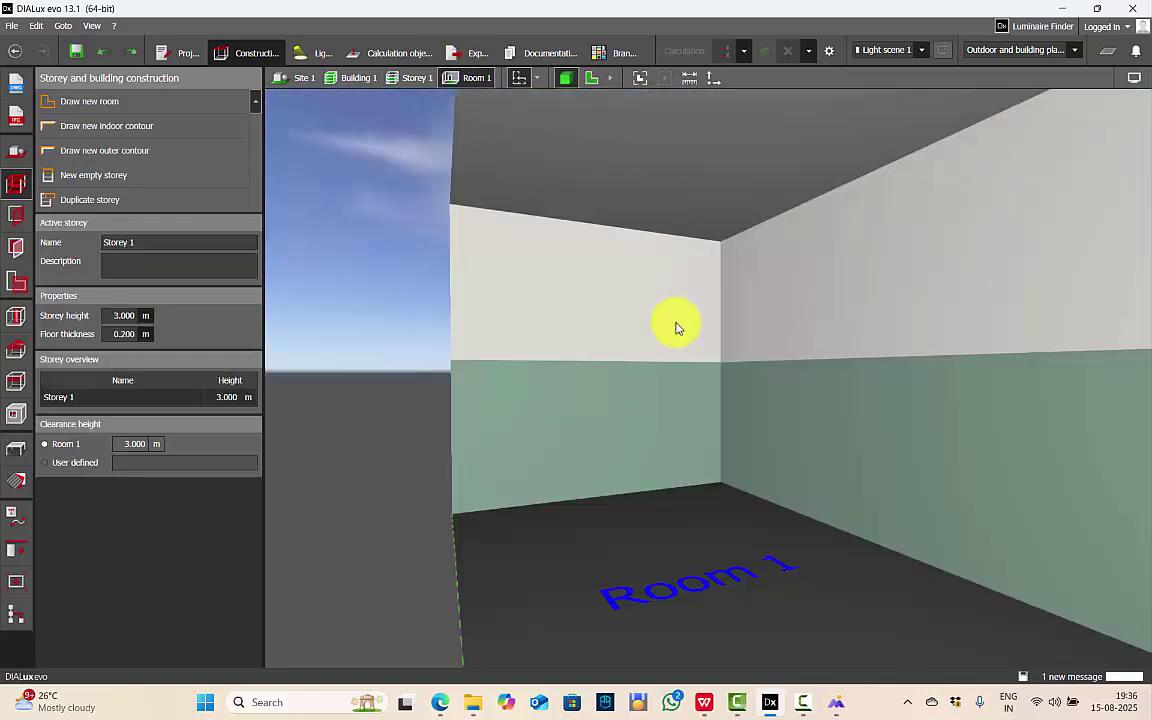
{"action": "mouse_move", "coordinate": [677, 328]}
{"action": "left_mouse_down"}
{"action": "mouse_move", "coordinate": [920, 334]}
{"action": "mouse_move", "coordinate": [625, 347]}
{"action": "mouse_move", "coordinate": [705, 385]}
{"action": "mouse_move", "coordinate": [677, 350]}
{"action": "left_mouse_up"}
{"action": "left_click", "coordinate": [16, 481]}
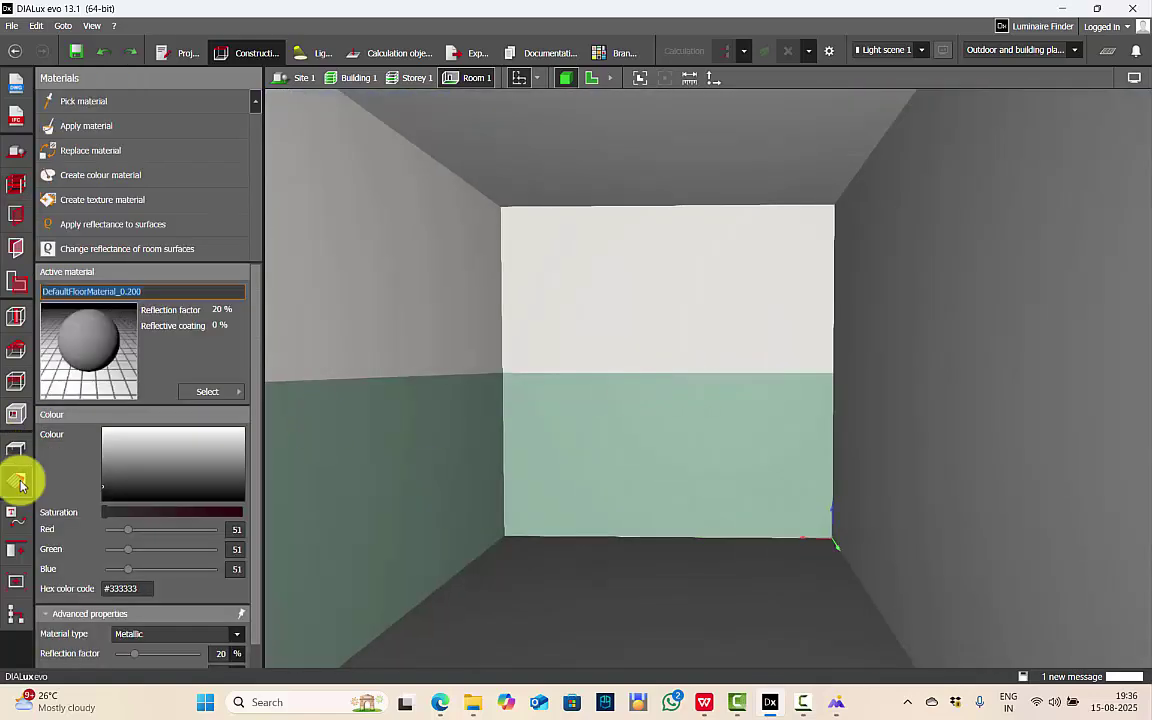
{"action": "left_click", "coordinate": [101, 200]}
{"action": "left_click", "coordinate": [72, 317]}
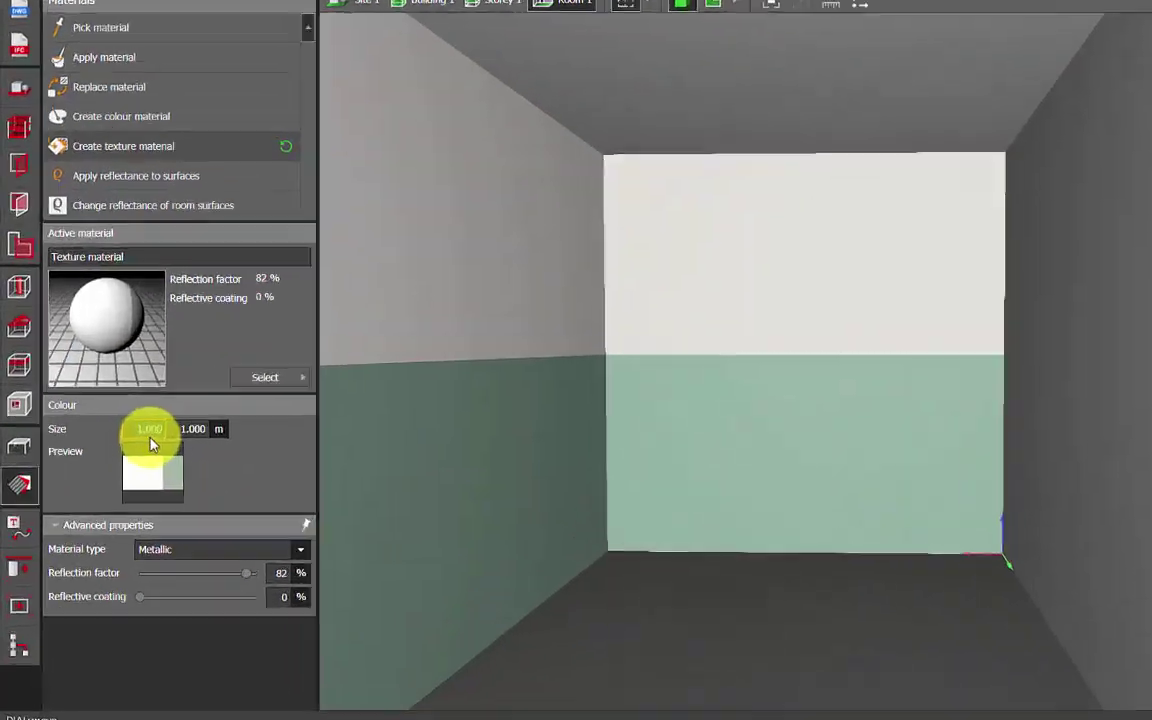
Step: Set the white-and-green texture's size to 3 × 3 m and its material type to Painted
{"action": "left_click", "coordinate": [123, 435]}
{"action": "type", "text": "3"}
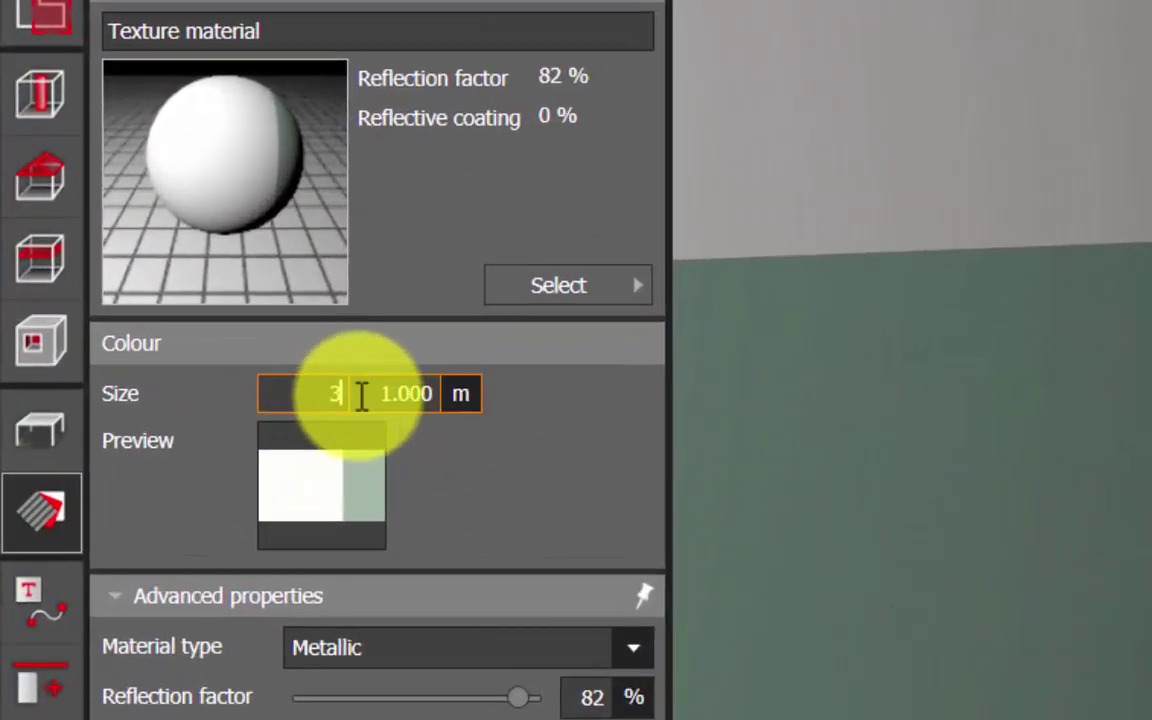
{"action": "key", "text": "Tab"}
{"action": "type", "text": "3"}
{"action": "key", "text": "Return"}
{"action": "left_click", "coordinate": [120, 142]}
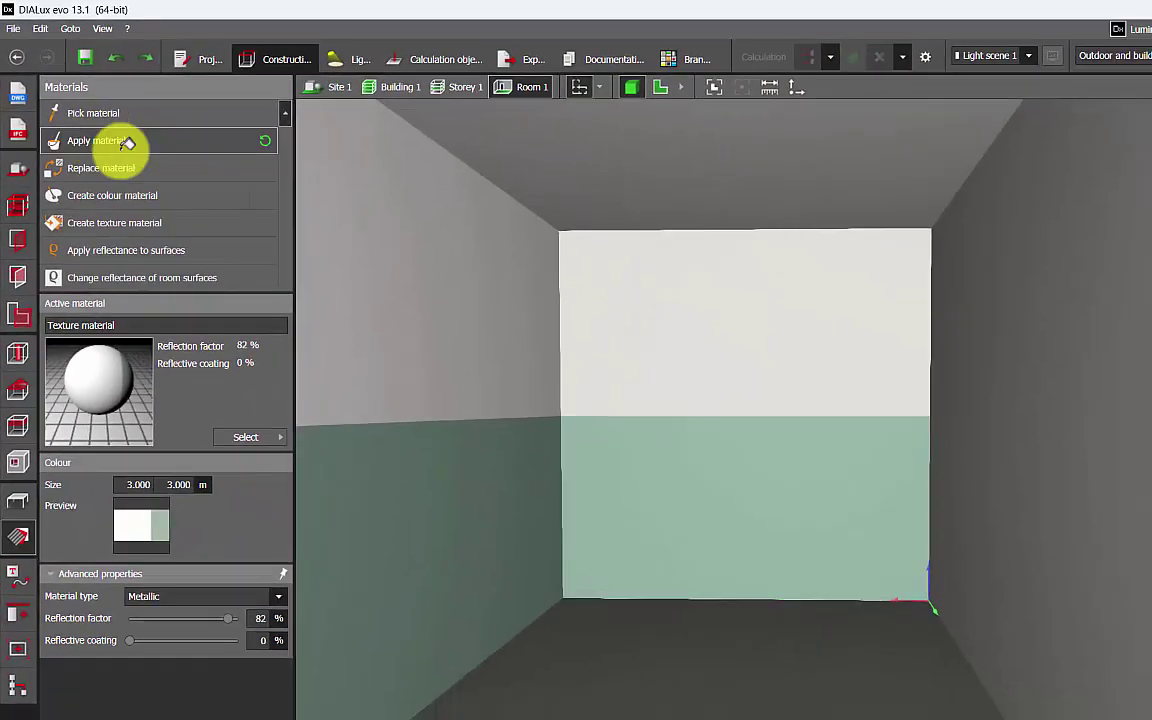
{"action": "left_click", "coordinate": [190, 590]}
{"action": "left_click", "coordinate": [168, 620]}
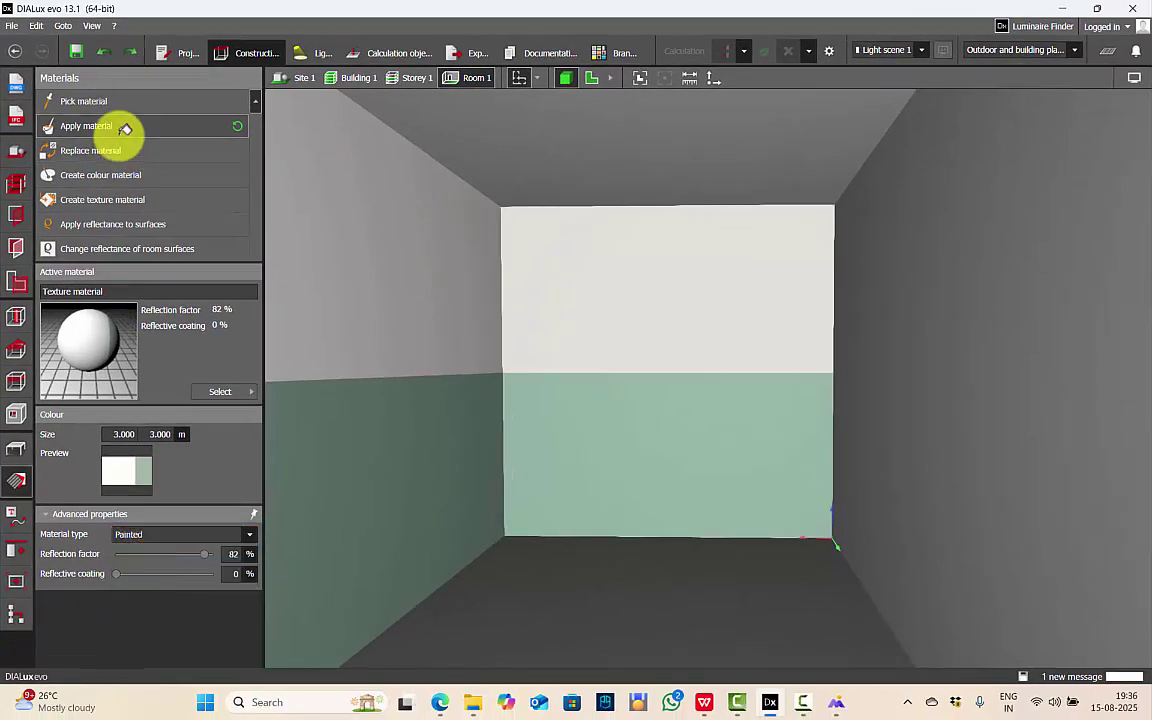
Step: Apply the white-and-green texture to the end wall and the default wall material to the adjoining two-tone side wall
{"action": "left_click", "coordinate": [571, 226]}
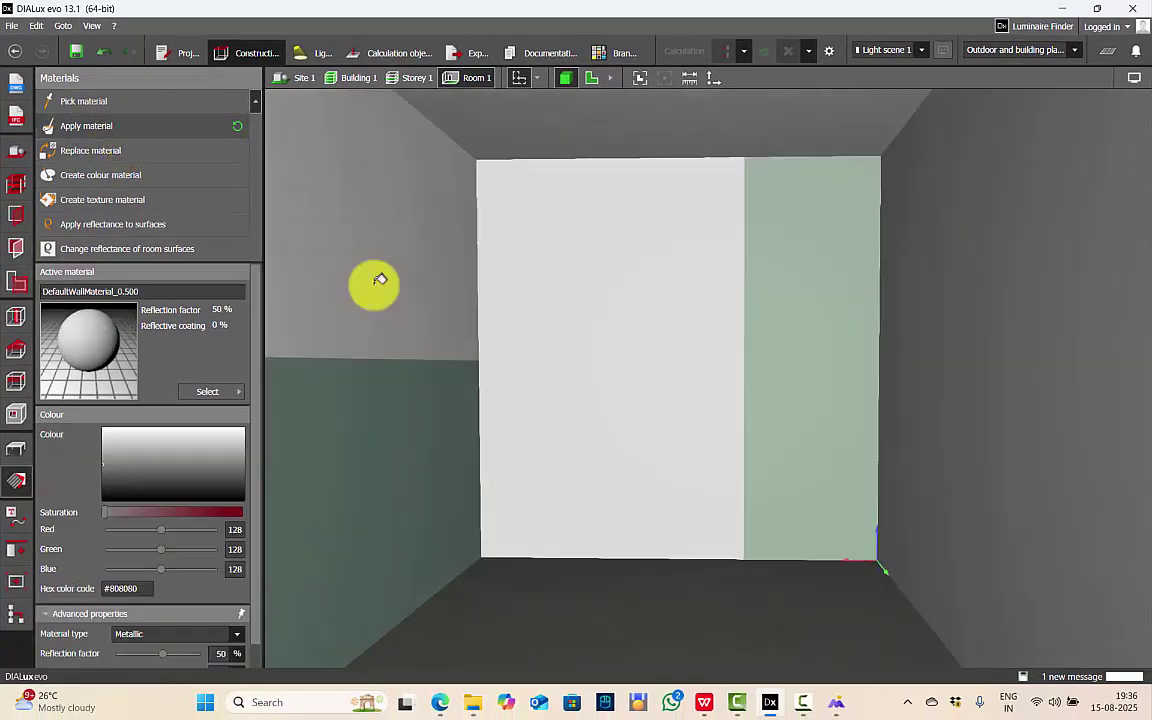
{"action": "left_click", "coordinate": [386, 292]}
{"action": "right_click_drag", "start_coordinate": [571, 372], "coordinate": [535, 370]}
{"action": "scroll", "coordinate": [541, 354], "scroll_direction": "down", "scroll_amount": 2}
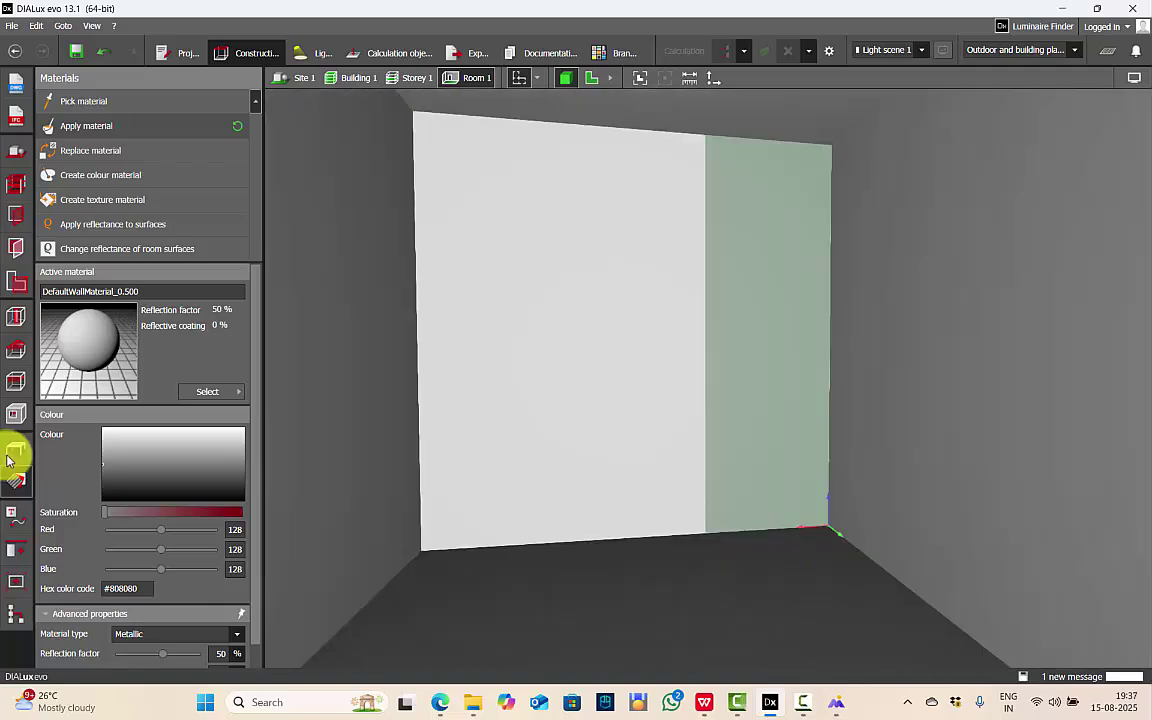
Step: Compare the textured end wall with the source design in Canva and the bedroom reference image
{"action": "left_click", "coordinate": [14, 454]}
{"action": "key", "text": "alt+Tab"}
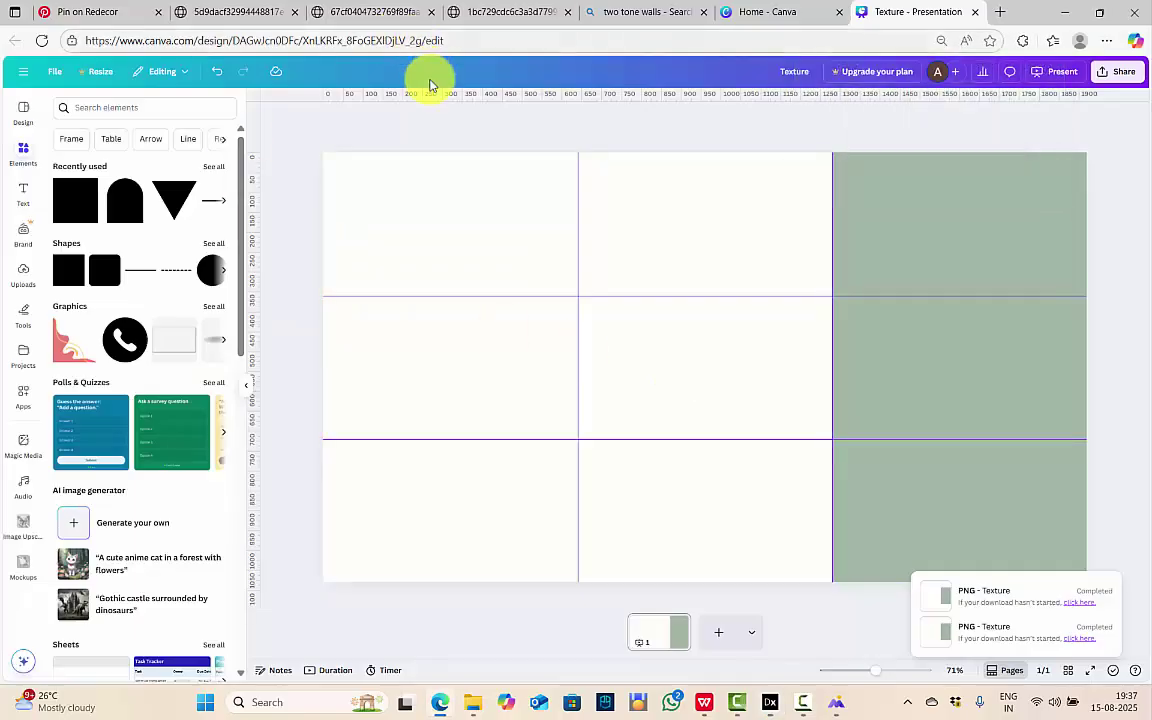
{"action": "key", "text": "alt+Tab"}
{"action": "right_click_drag", "start_coordinate": [754, 477], "coordinate": [775, 466]}
{"action": "left_click", "coordinate": [16, 481]}
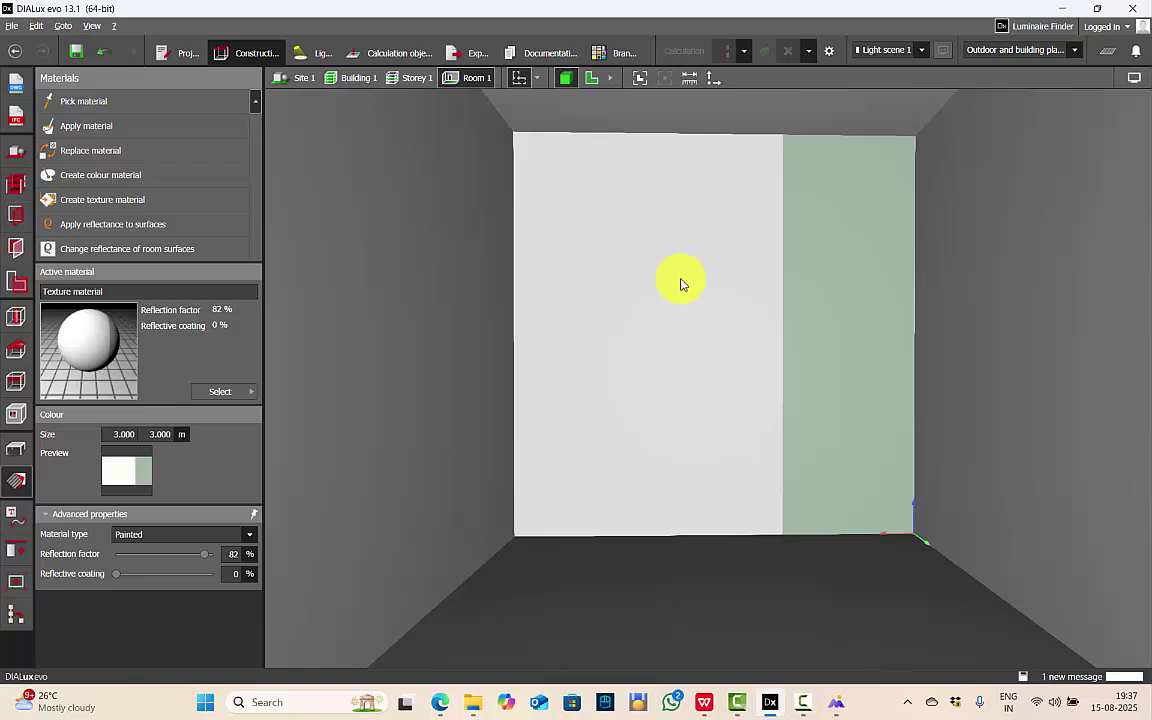
{"action": "key", "text": "alt+Tab"}
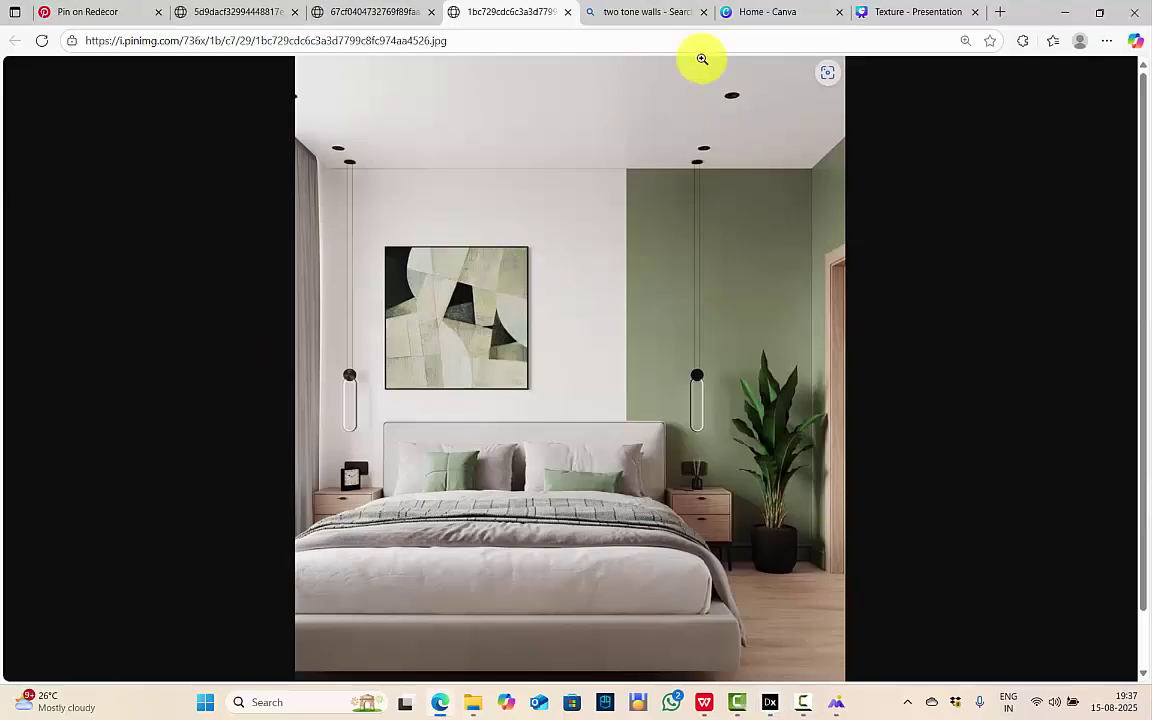
Step: Close the two tone walls search page and delete the white and green rectangles from the Canva page
{"action": "left_click", "coordinate": [656, 9]}
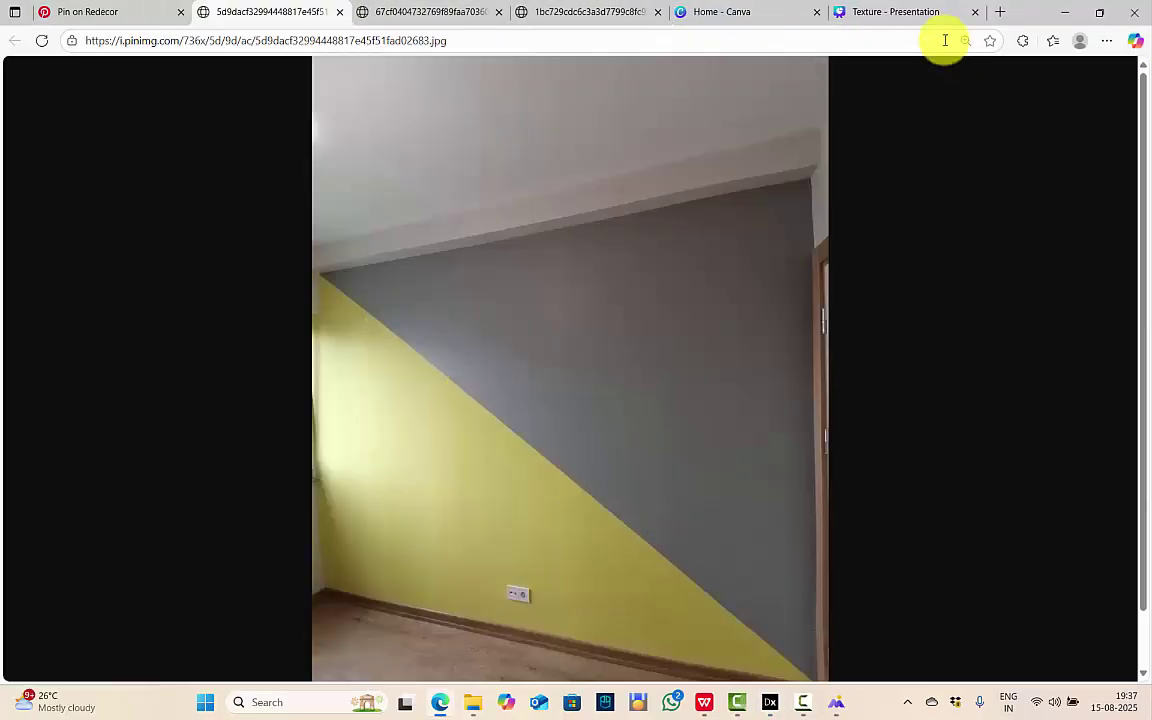
{"action": "left_click", "coordinate": [920, 15]}
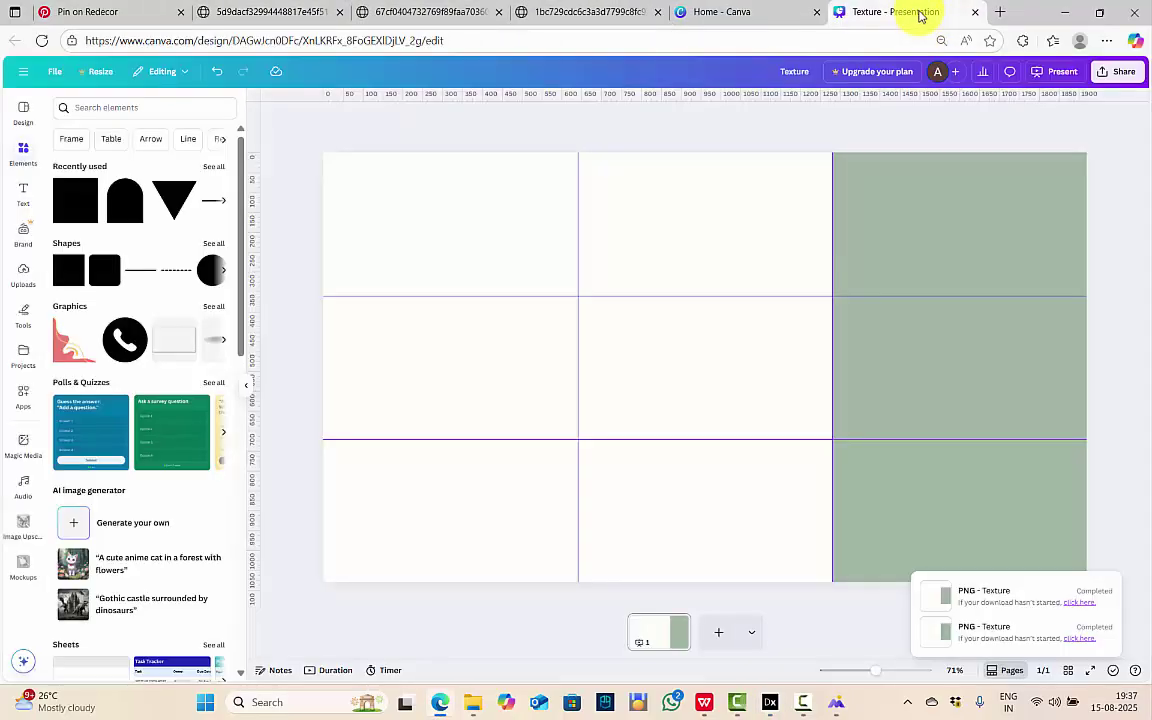
{"action": "left_click", "coordinate": [905, 337]}
{"action": "key", "text": "Delete"}
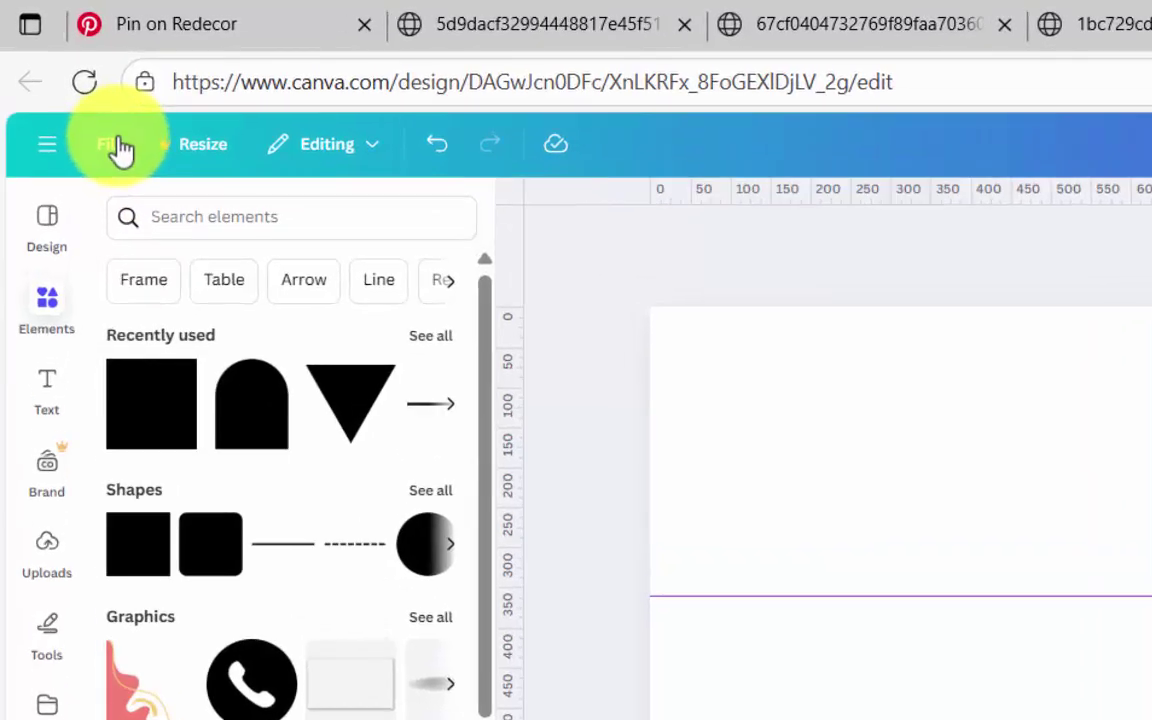
Step: Hide the rulers and guides in the Canva design
{"action": "left_click", "coordinate": [57, 72]}
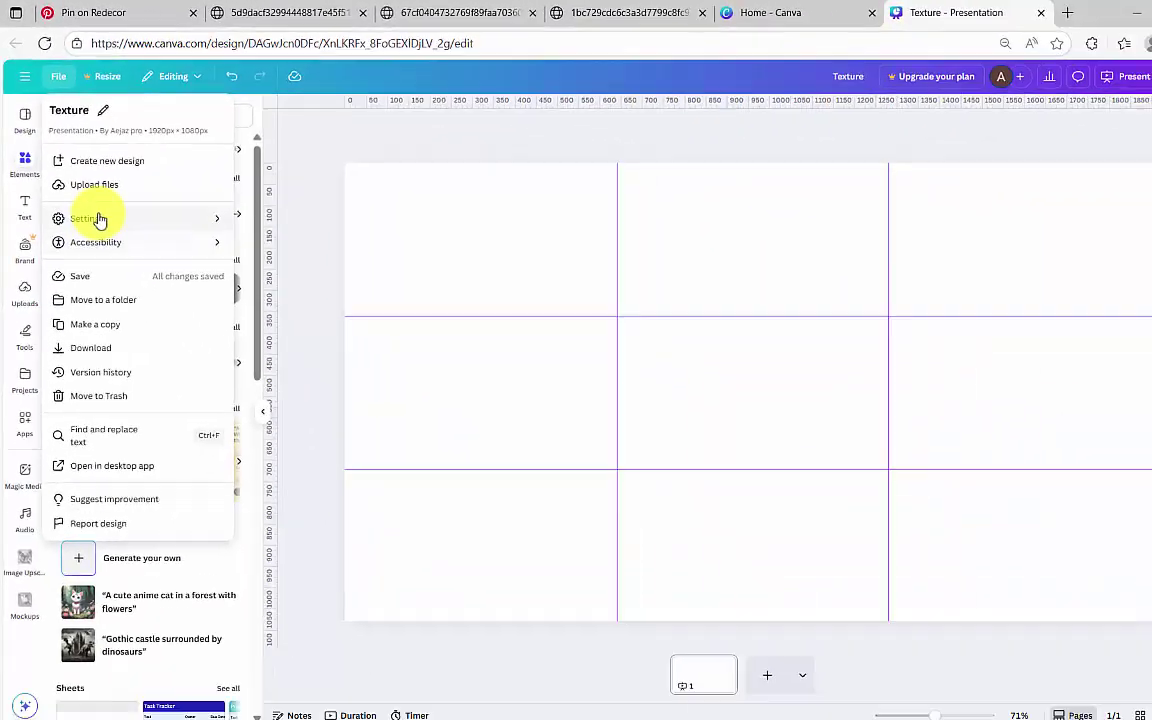
{"action": "left_click", "coordinate": [164, 412]}
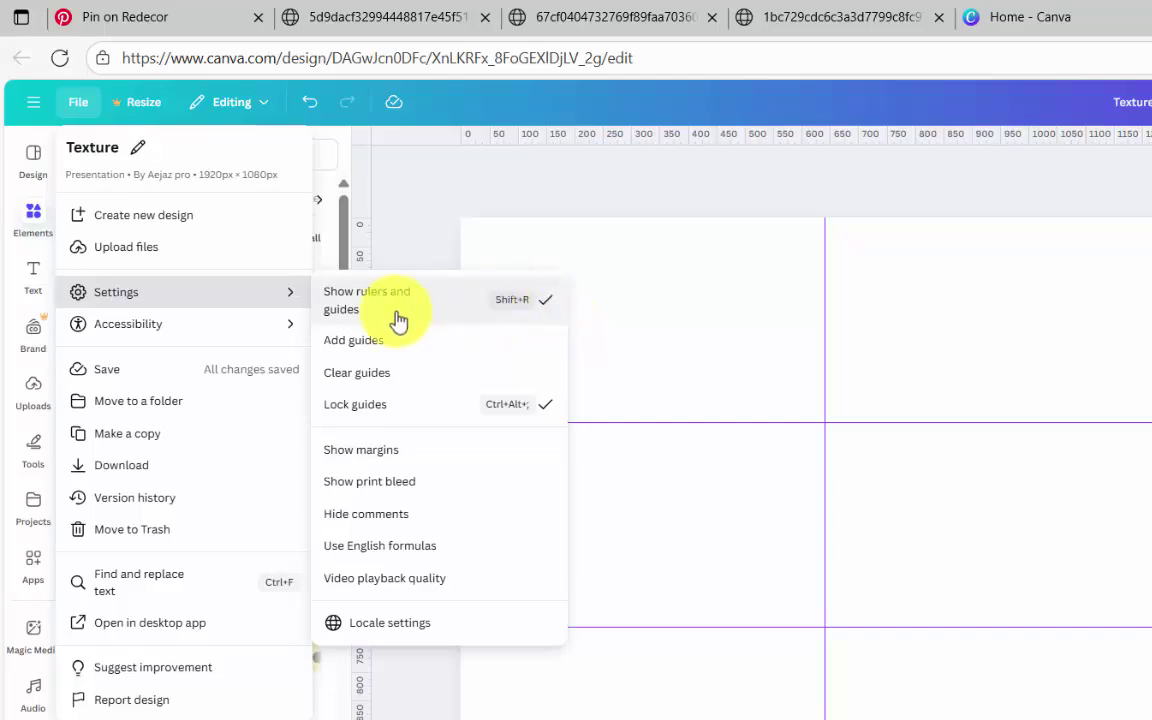
{"action": "left_click", "coordinate": [398, 318]}
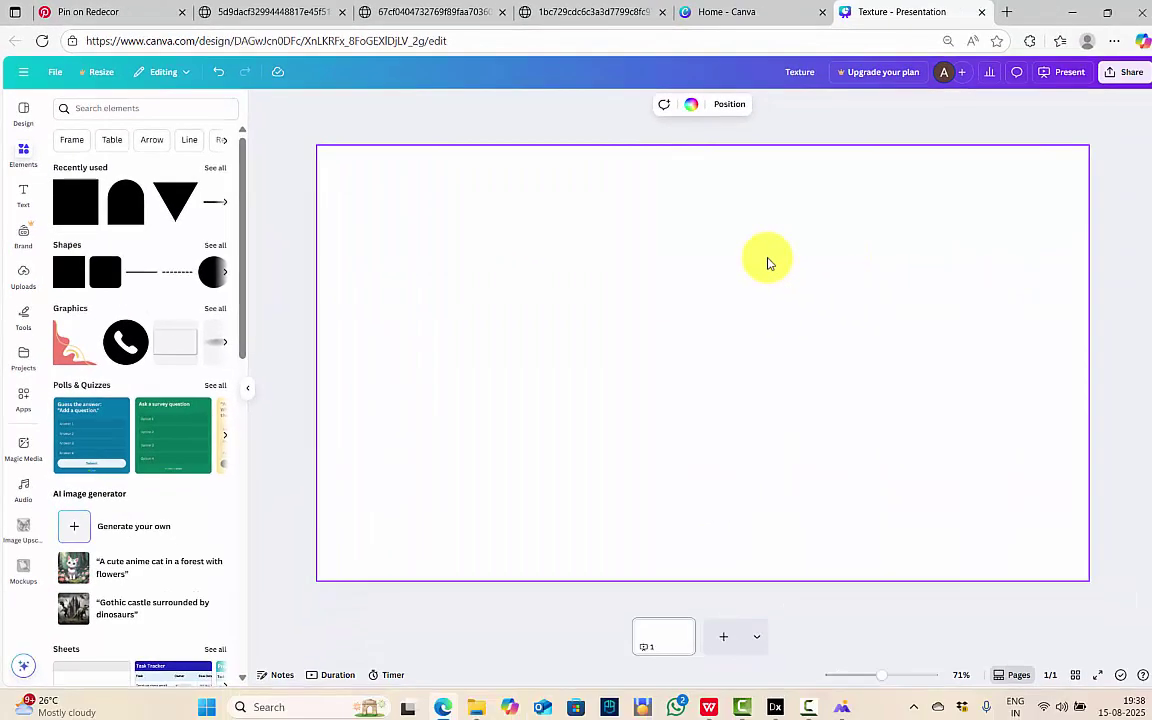
Step: Check the yellow-and-grey diagonal wall image and add a triangle to the Canva page from a search for "shape"
{"action": "left_click", "coordinate": [258, 11]}
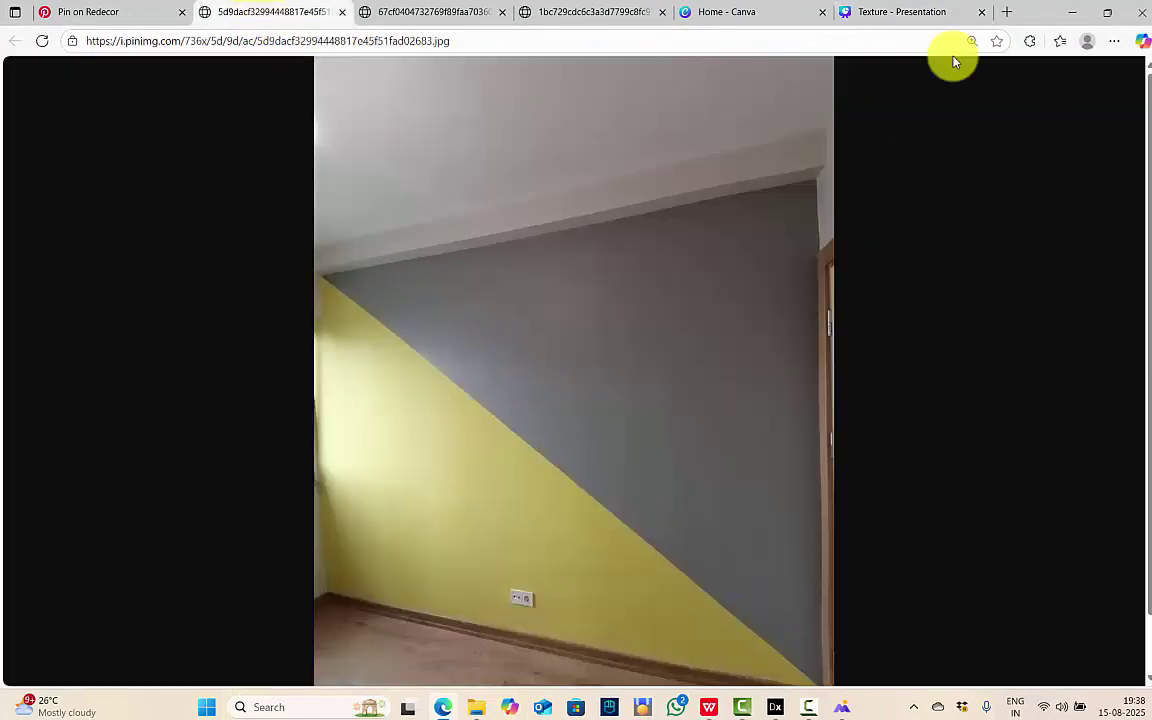
{"action": "left_click", "coordinate": [988, 8]}
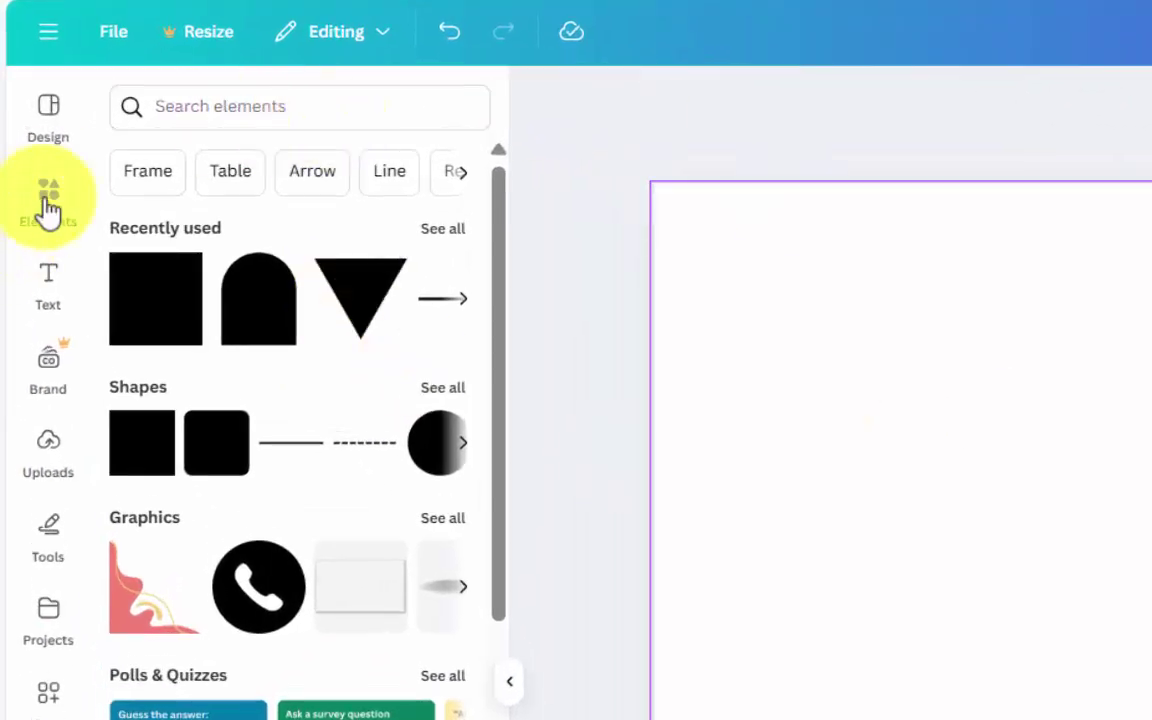
{"action": "left_click", "coordinate": [211, 106]}
{"action": "type", "text": "shape"}
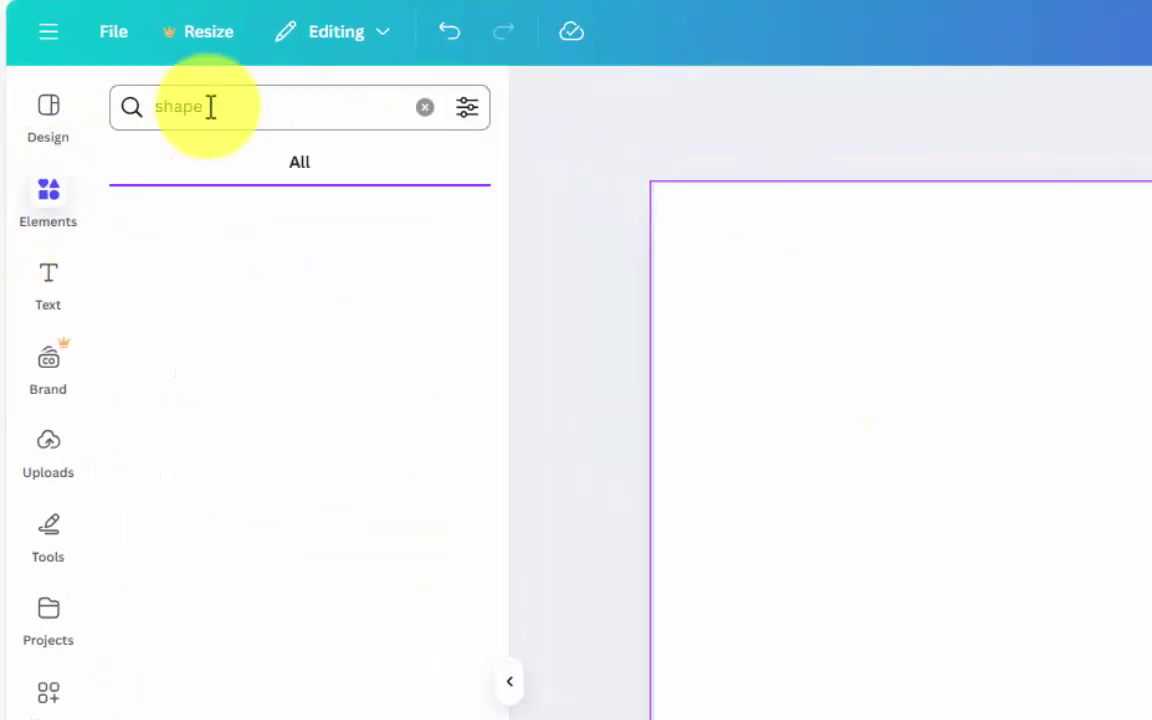
{"action": "left_click", "coordinate": [442, 284]}
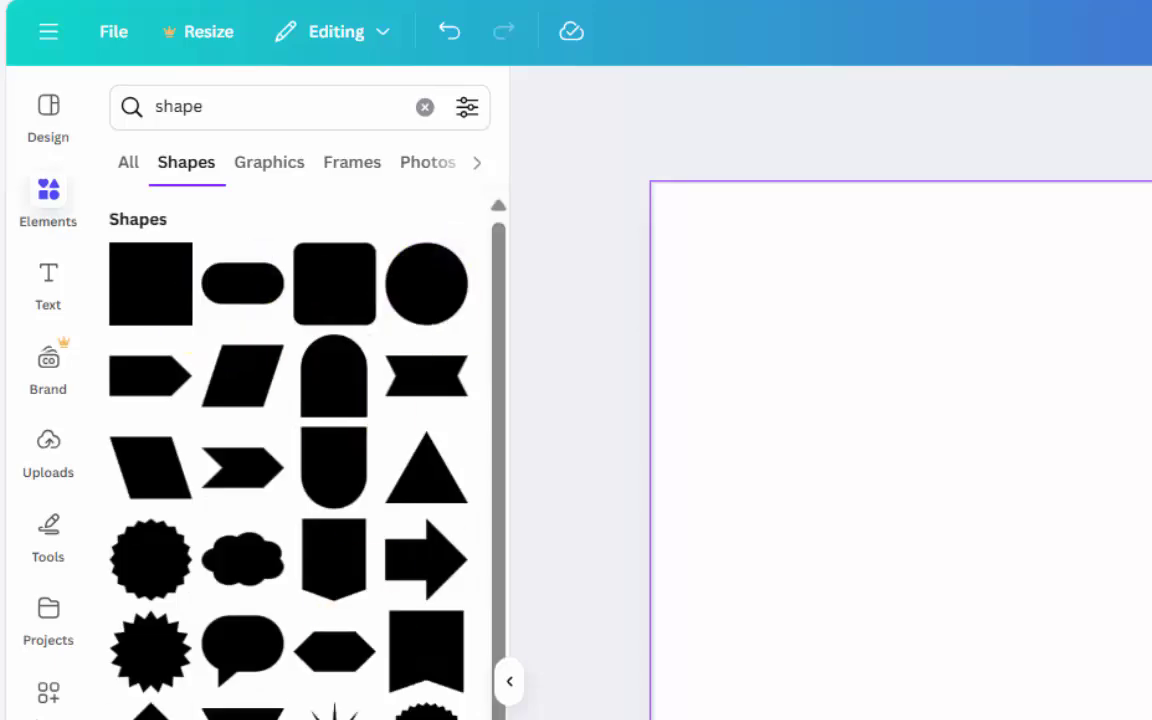
{"action": "left_click", "coordinate": [416, 490]}
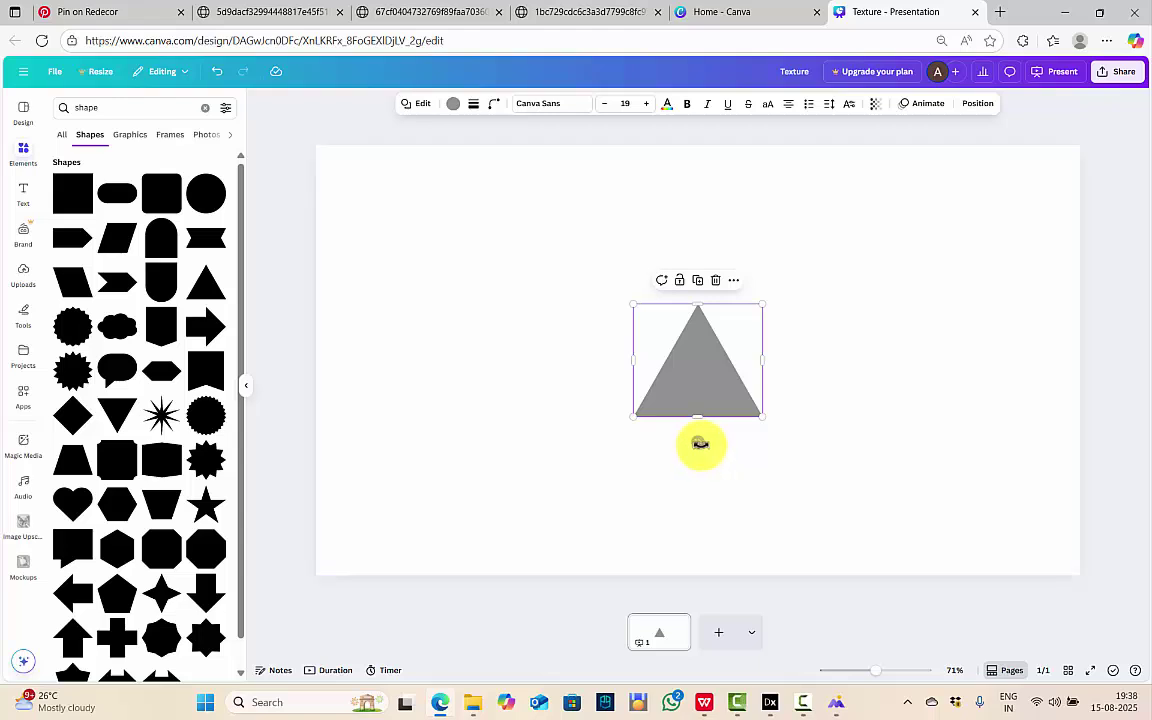
Step: Rotate the triangle so its tip points left and enlarge it to fill the right half of the page, checking the diagonal reference image
{"action": "left_click_drag", "start_coordinate": [700, 443], "coordinate": [816, 362]}
{"action": "left_click_drag", "start_coordinate": [697, 366], "coordinate": [473, 327]}
{"action": "key", "text": "ctrl+2"}
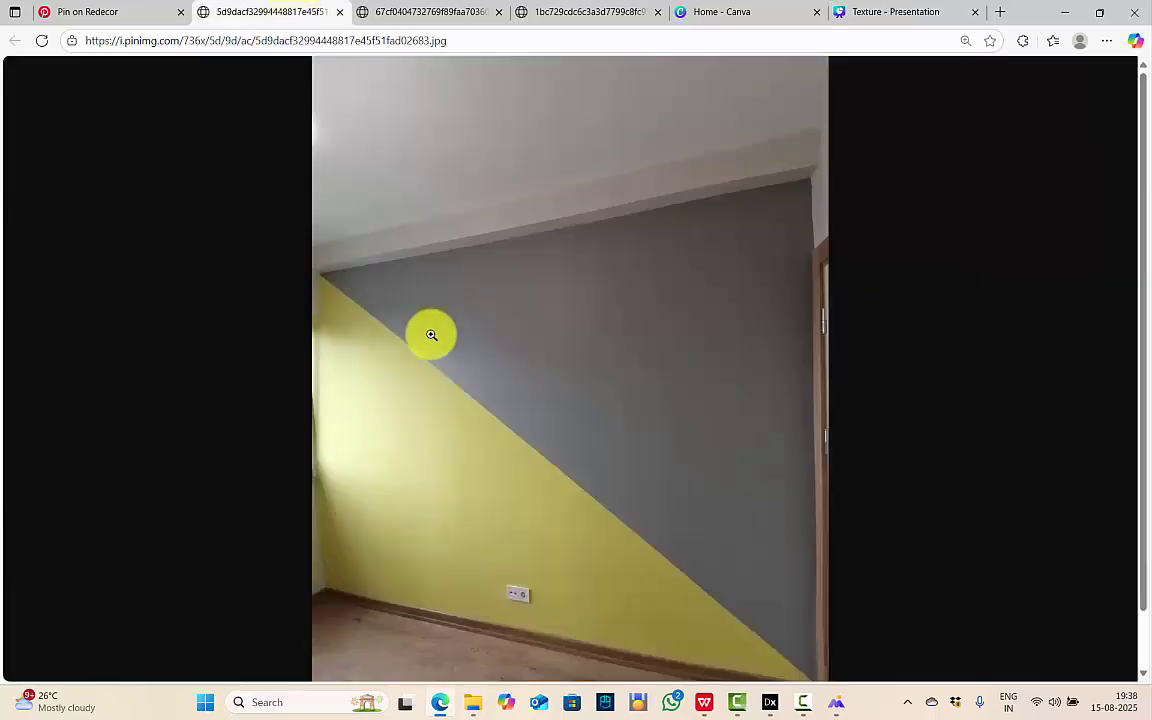
{"action": "left_click", "coordinate": [895, 11]}
{"action": "left_click", "coordinate": [751, 387]}
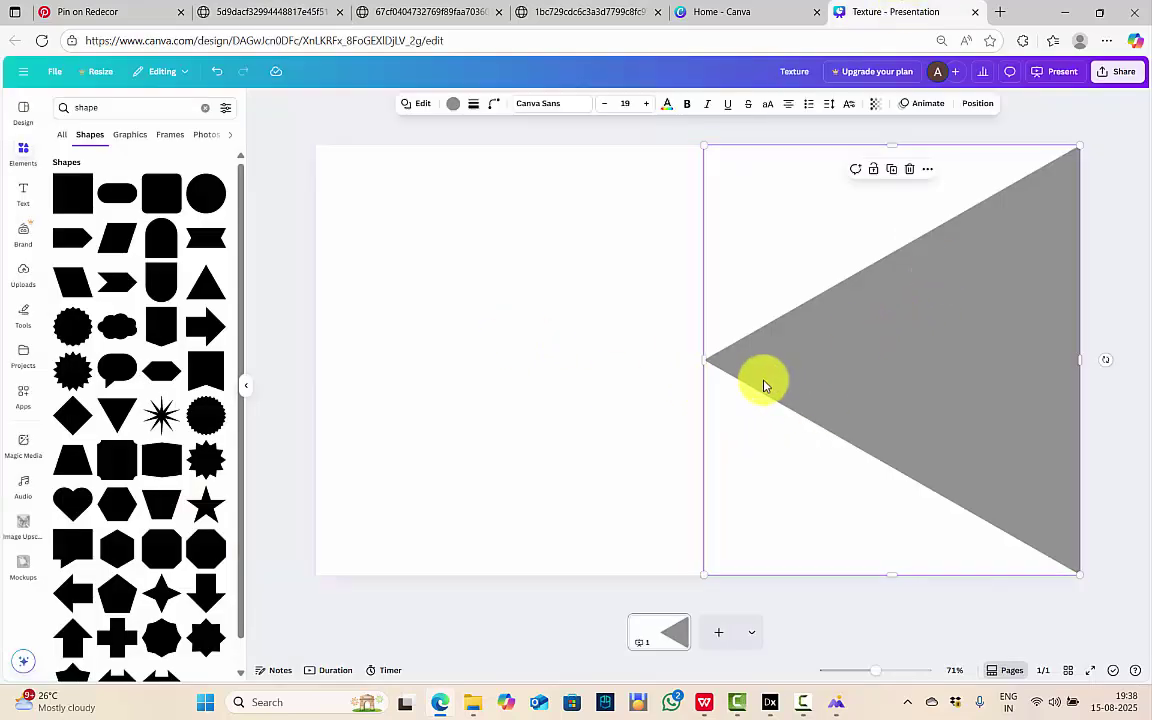
Step: Enlarge the grey triangle past the page's upper edge so its lower side runs diagonally from the upper-left to the lower-right page corner
{"action": "scroll", "coordinate": [753, 398], "scroll_direction": "down", "scroll_amount": 5, "text": "ctrl"}
{"action": "scroll", "coordinate": [712, 342], "scroll_direction": "up", "scroll_amount": 2, "text": "ctrl"}
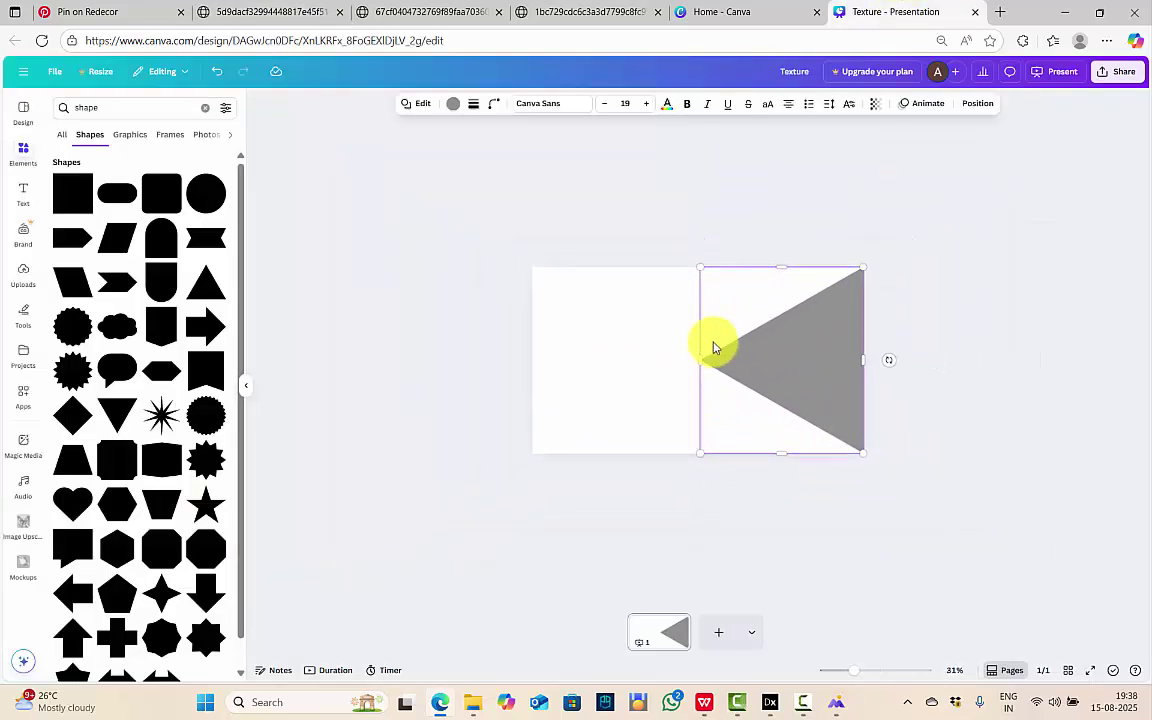
{"action": "scroll", "coordinate": [712, 342], "scroll_direction": "down", "scroll_amount": 3, "text": "ctrl"}
{"action": "left_click_drag", "start_coordinate": [699, 302], "coordinate": [545, 220]}
{"action": "left_click", "coordinate": [872, 406]}
{"action": "scroll", "coordinate": [810, 360], "scroll_direction": "up", "scroll_amount": 3, "text": "ctrl"}
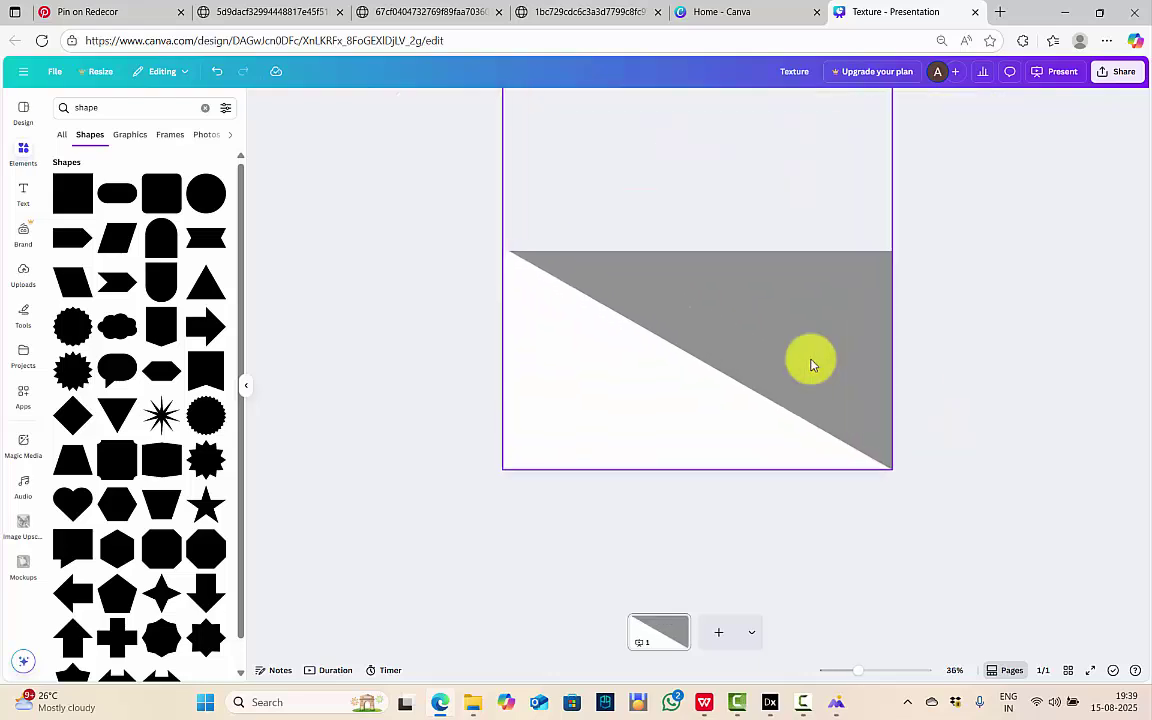
{"action": "left_click", "coordinate": [650, 472]}
{"action": "scroll", "coordinate": [700, 150], "scroll_direction": "down", "scroll_amount": 3, "text": "ctrl"}
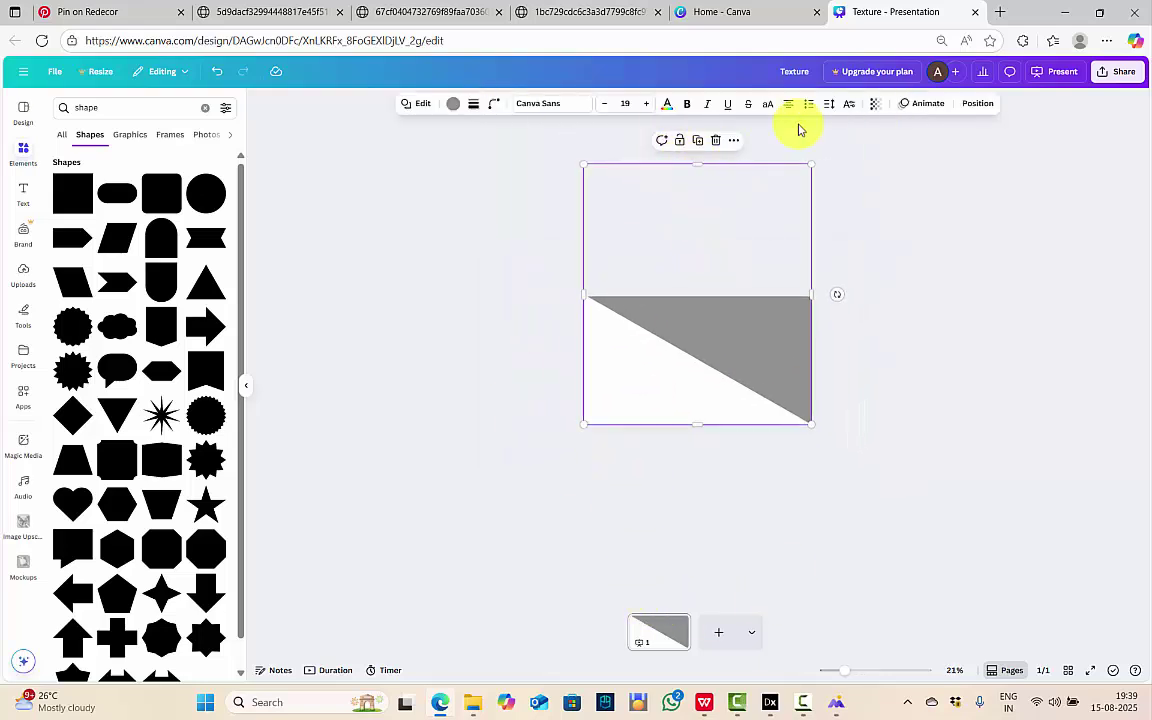
{"action": "scroll", "coordinate": [713, 232], "scroll_direction": "up", "scroll_amount": 1, "text": "ctrl"}
{"action": "left_click", "coordinate": [713, 232]}
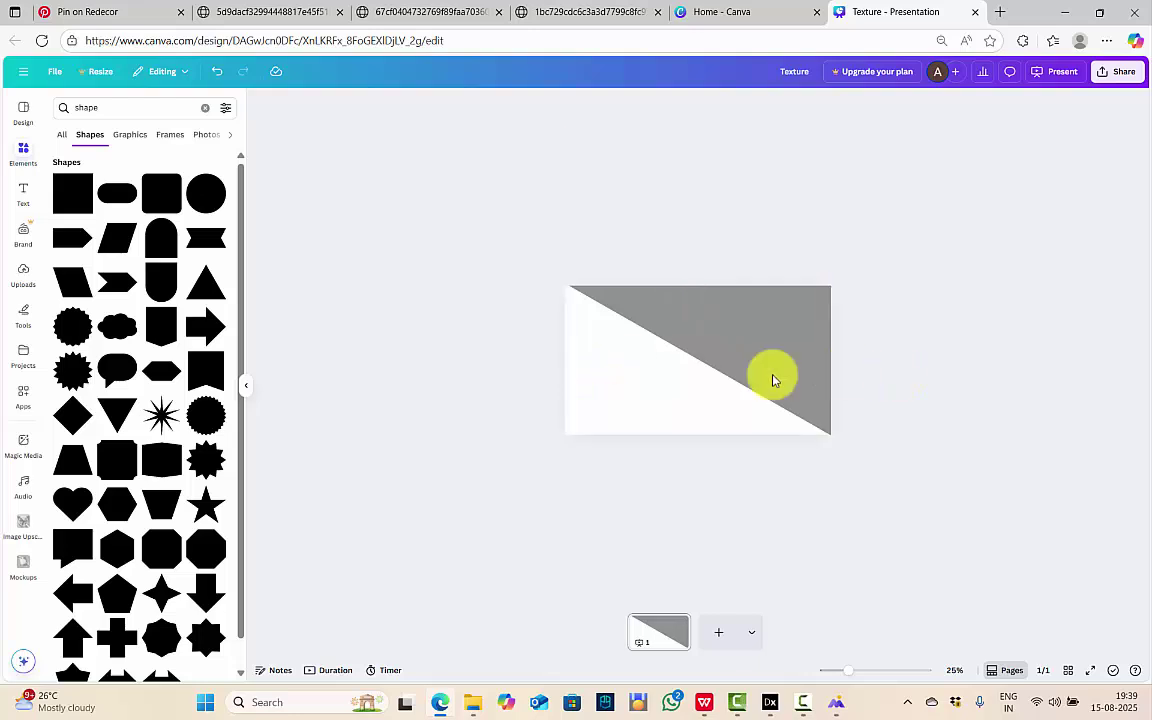
Step: Recolour the page background pale yellow, shifting the grey triangle aside for access and realigning it with the page
{"action": "left_click", "coordinate": [712, 382]}
{"action": "scroll", "coordinate": [705, 360], "scroll_direction": "up", "scroll_amount": 3, "text": "ctrl"}
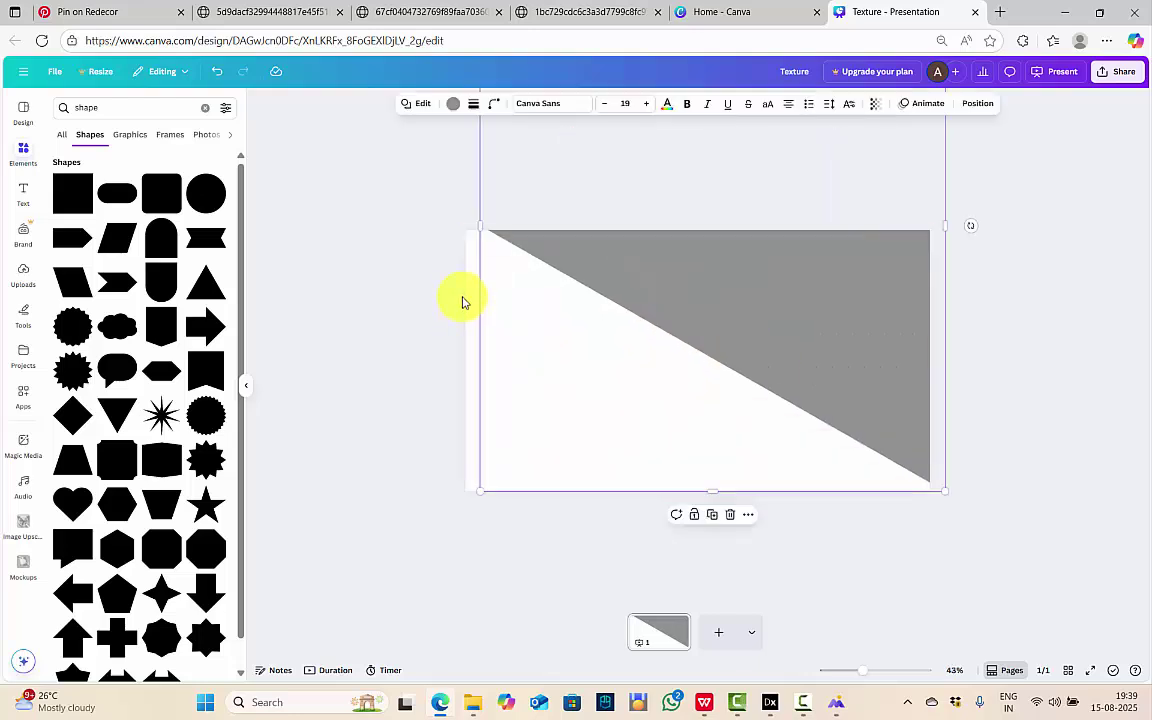
{"action": "left_click", "coordinate": [465, 301]}
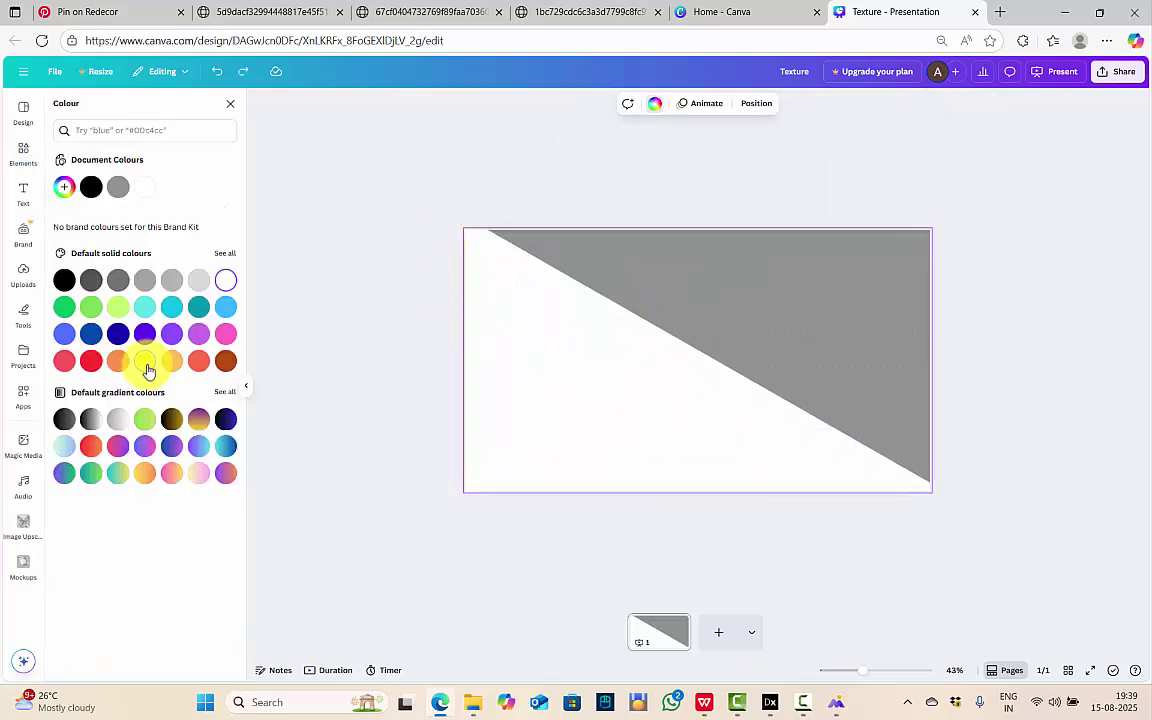
{"action": "left_click", "coordinate": [145, 362]}
{"action": "left_click", "coordinate": [64, 187]}
{"action": "left_click_drag", "start_coordinate": [159, 247], "coordinate": [122, 246]}
{"action": "left_click", "coordinate": [718, 285]}
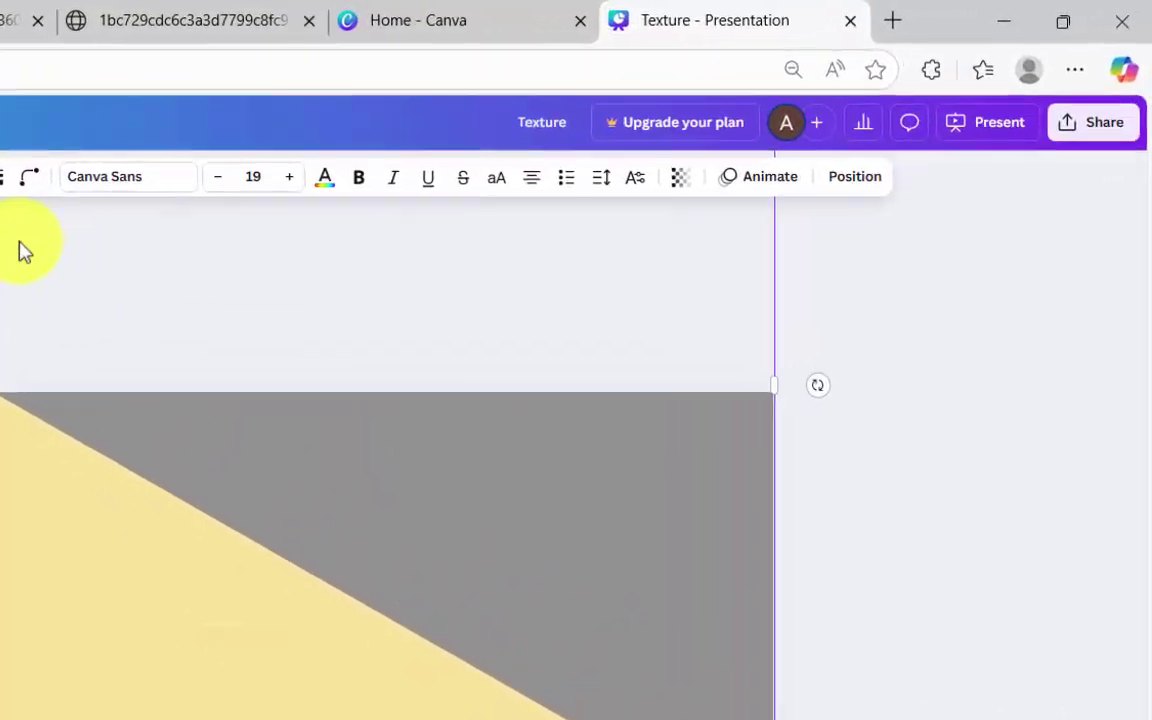
Step: Download the yellow-and-grey diagonal design as a PNG at 1,920 × 1,080 px
{"action": "left_click", "coordinate": [1110, 89]}
{"action": "left_click", "coordinate": [894, 386]}
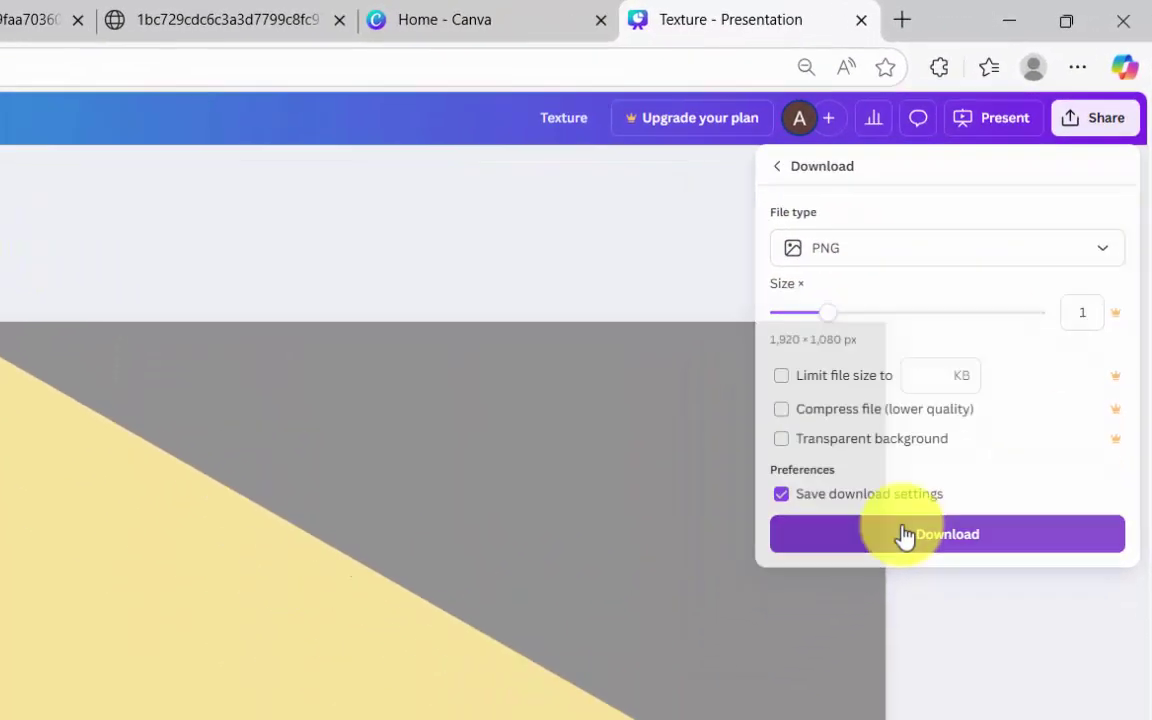
{"action": "left_click", "coordinate": [870, 624]}
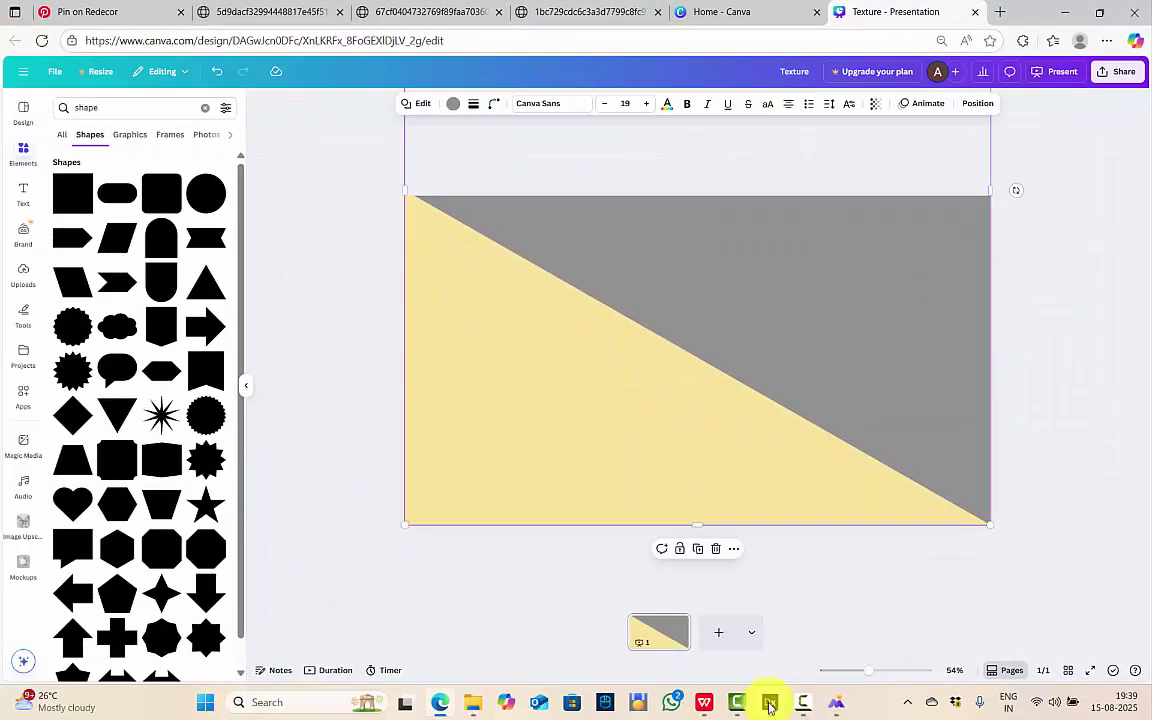
Step: Switch to DIALux evo and create a texture material from the downloaded yellow-and-grey diagonal PNG for the plain wall
{"action": "left_click", "coordinate": [770, 704]}
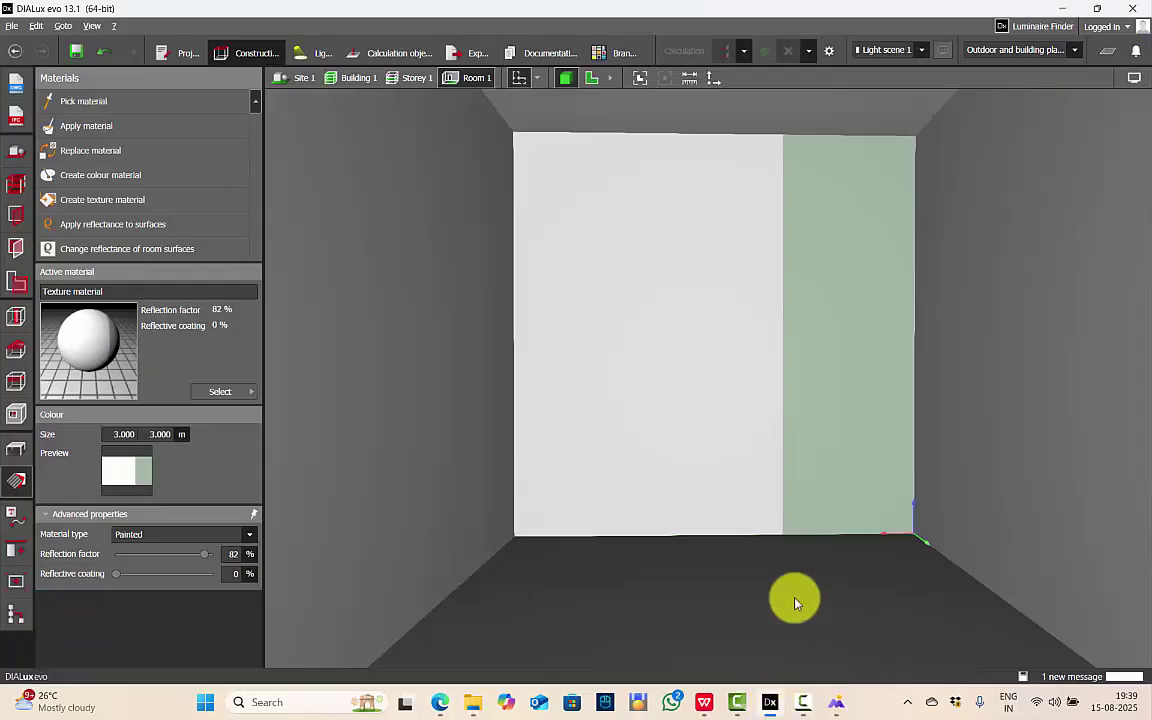
{"action": "right_click_drag", "start_coordinate": [853, 488], "coordinate": [703, 374]}
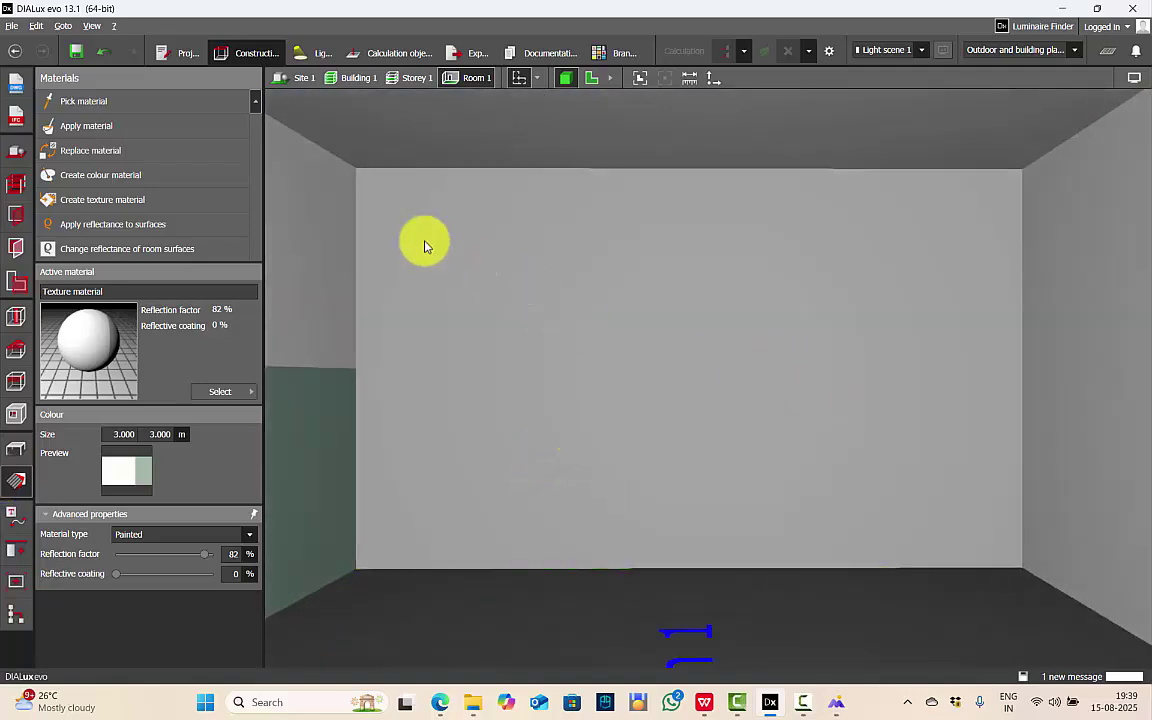
{"action": "left_click", "coordinate": [95, 199]}
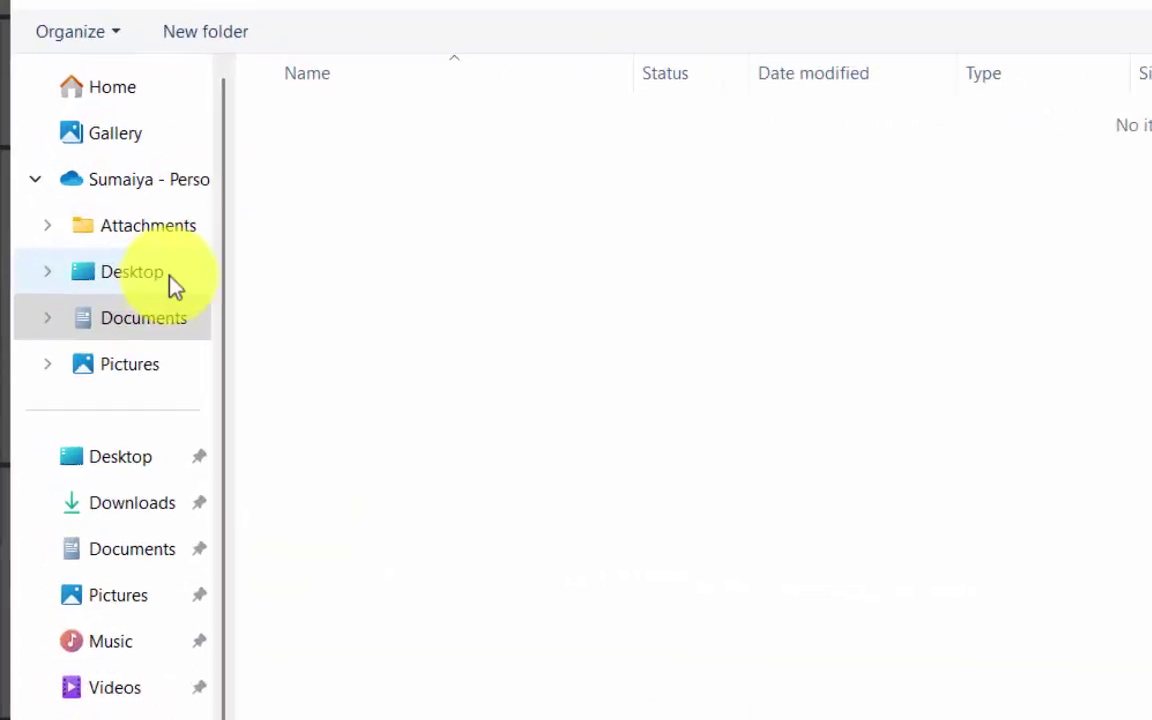
{"action": "left_click", "coordinate": [222, 712]}
{"action": "left_click", "coordinate": [527, 527]}
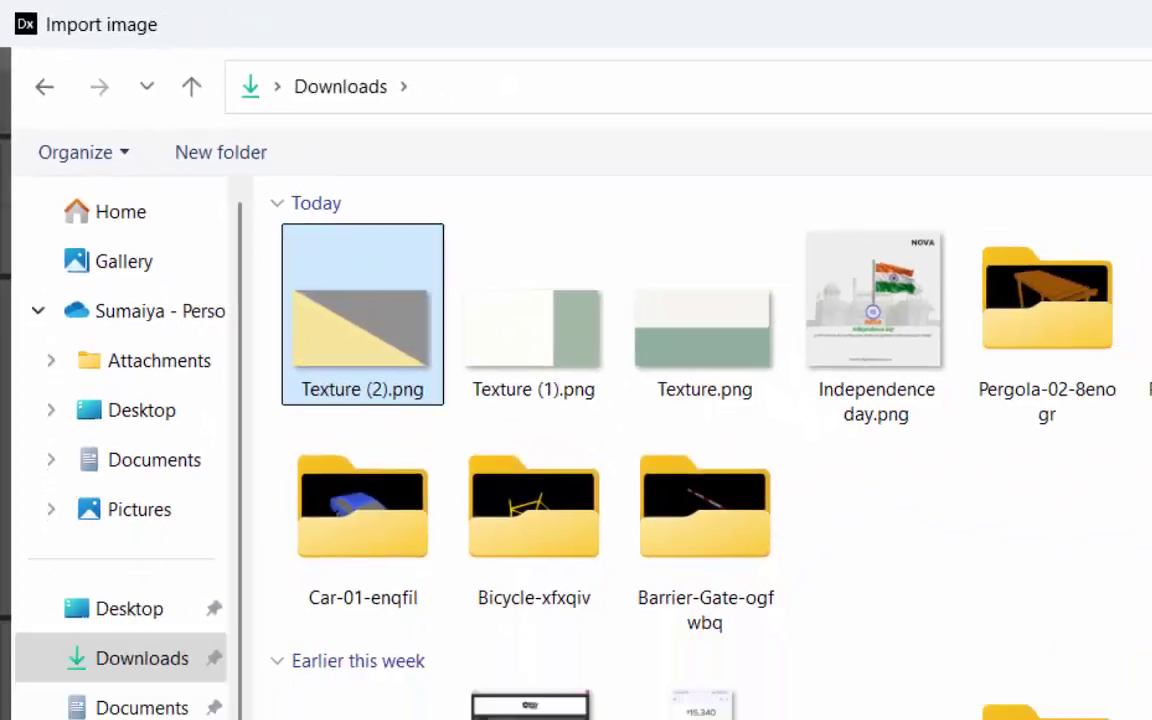
{"action": "left_click", "coordinate": [918, 666]}
Step: Set the new texture's material type to Painted and apply it to the plain grey wall
{"action": "left_click", "coordinate": [147, 533]}
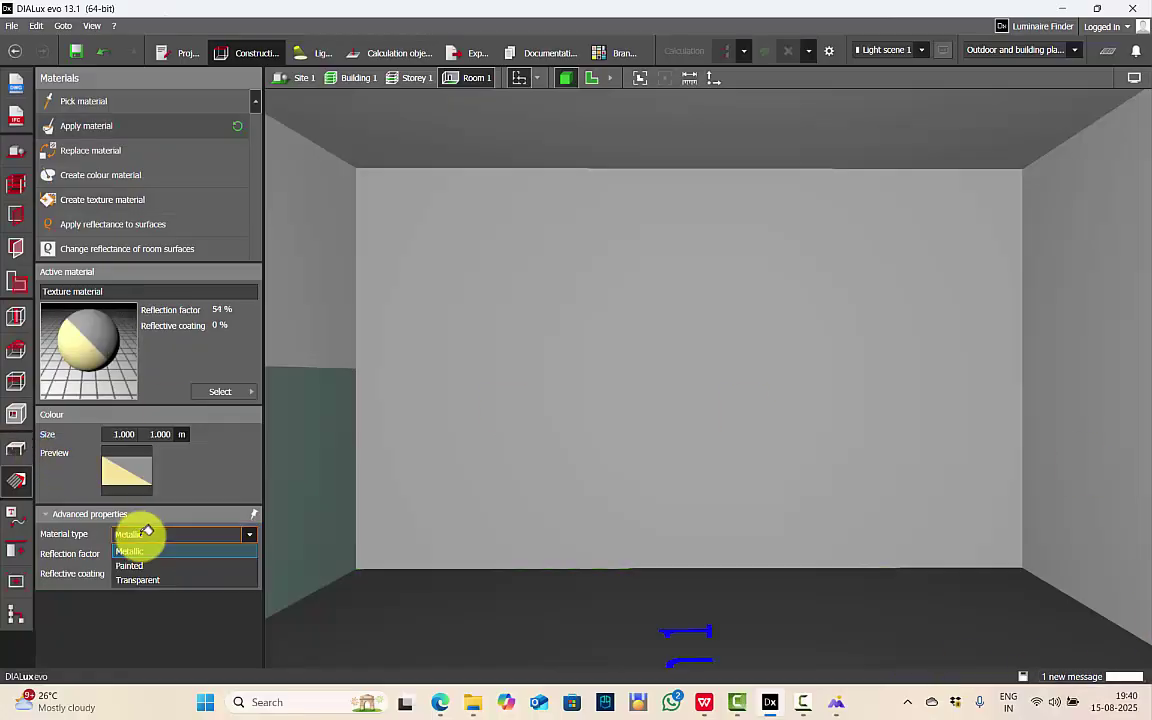
{"action": "left_click", "coordinate": [134, 567]}
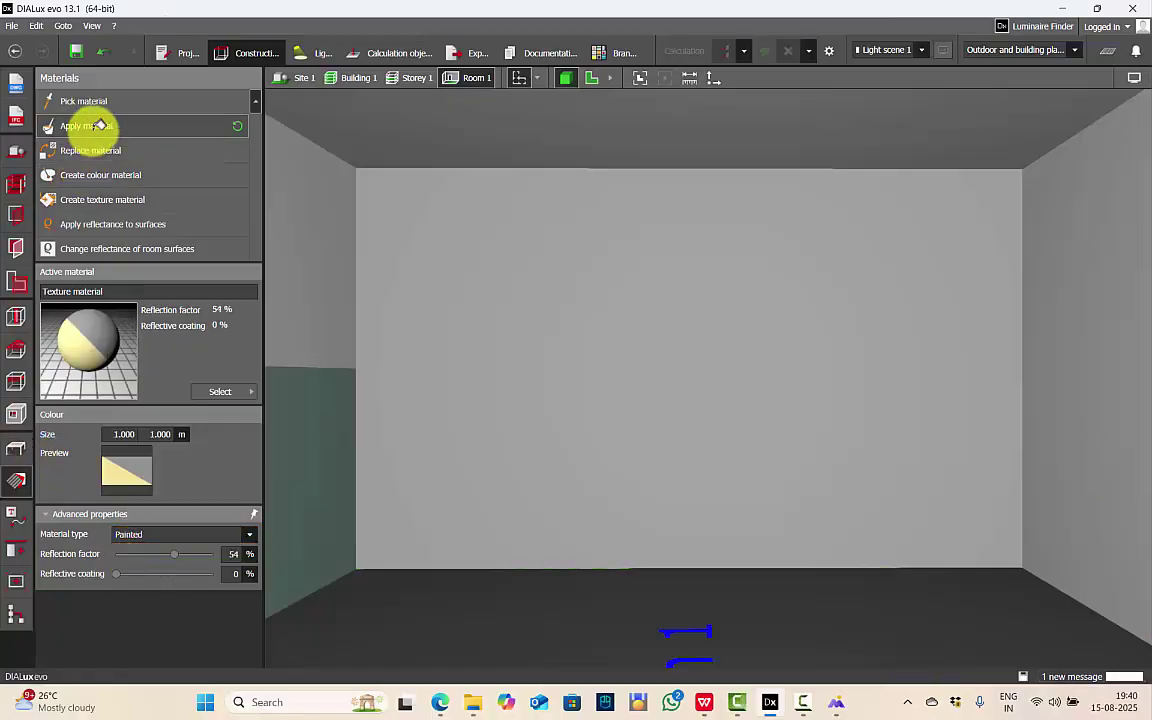
{"action": "left_click", "coordinate": [622, 330]}
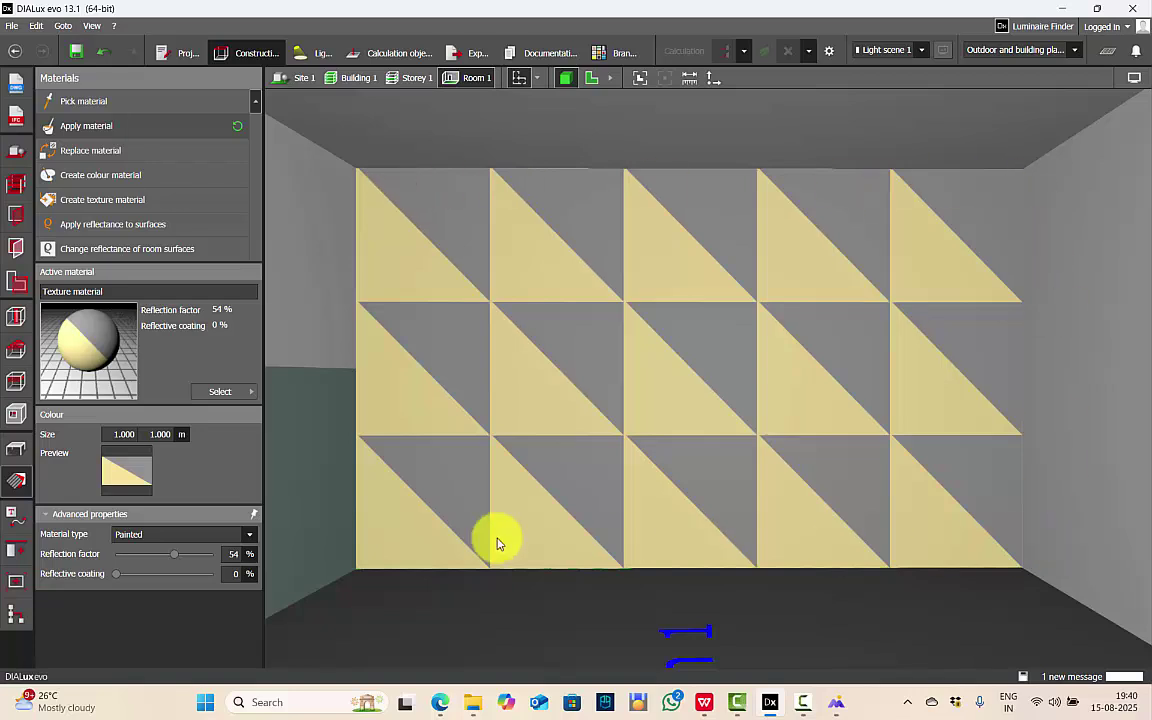
Step: Stretch the diagonal texture across the whole wall, 3.000 m high and about 4.99 m wide, from its lower-left corner
{"action": "left_click", "coordinate": [521, 453]}
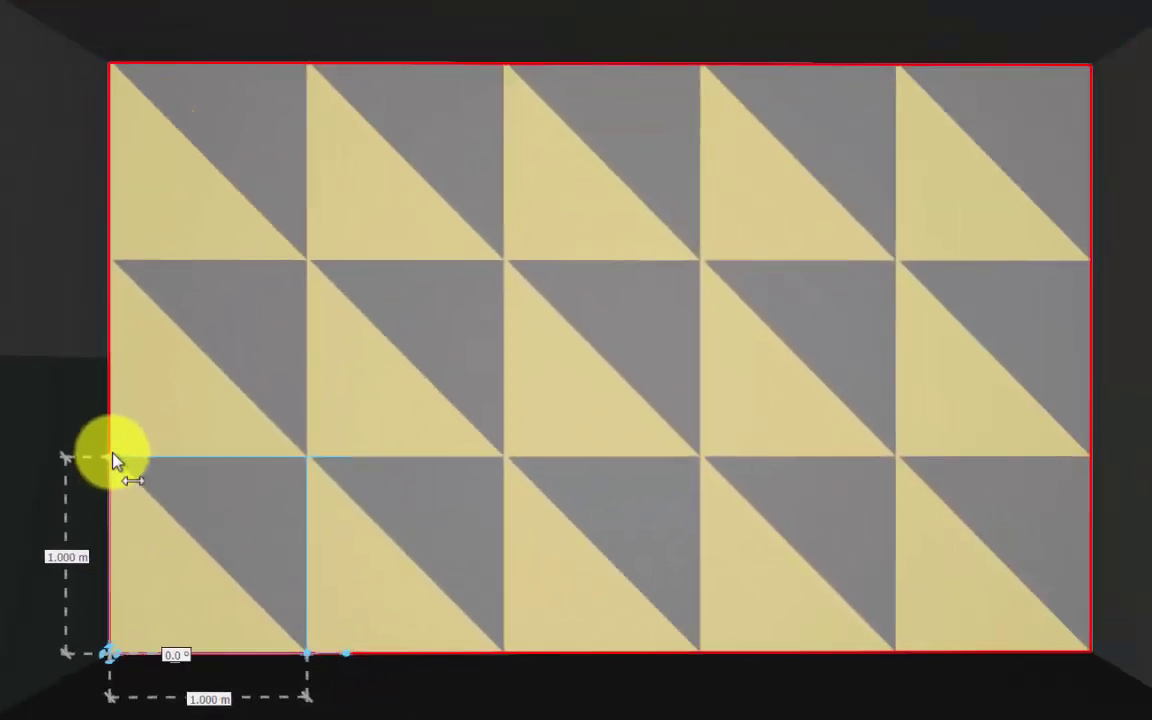
{"action": "left_click_drag", "start_coordinate": [113, 459], "coordinate": [113, 77]}
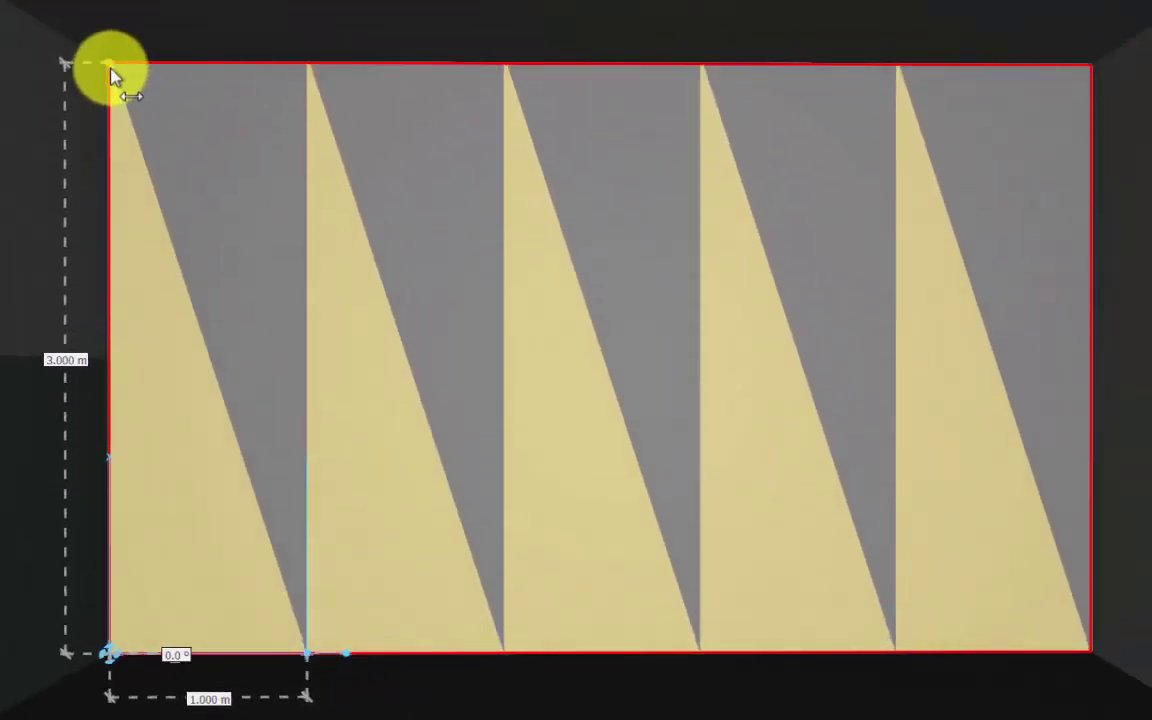
{"action": "left_click_drag", "start_coordinate": [304, 656], "coordinate": [1097, 663]}
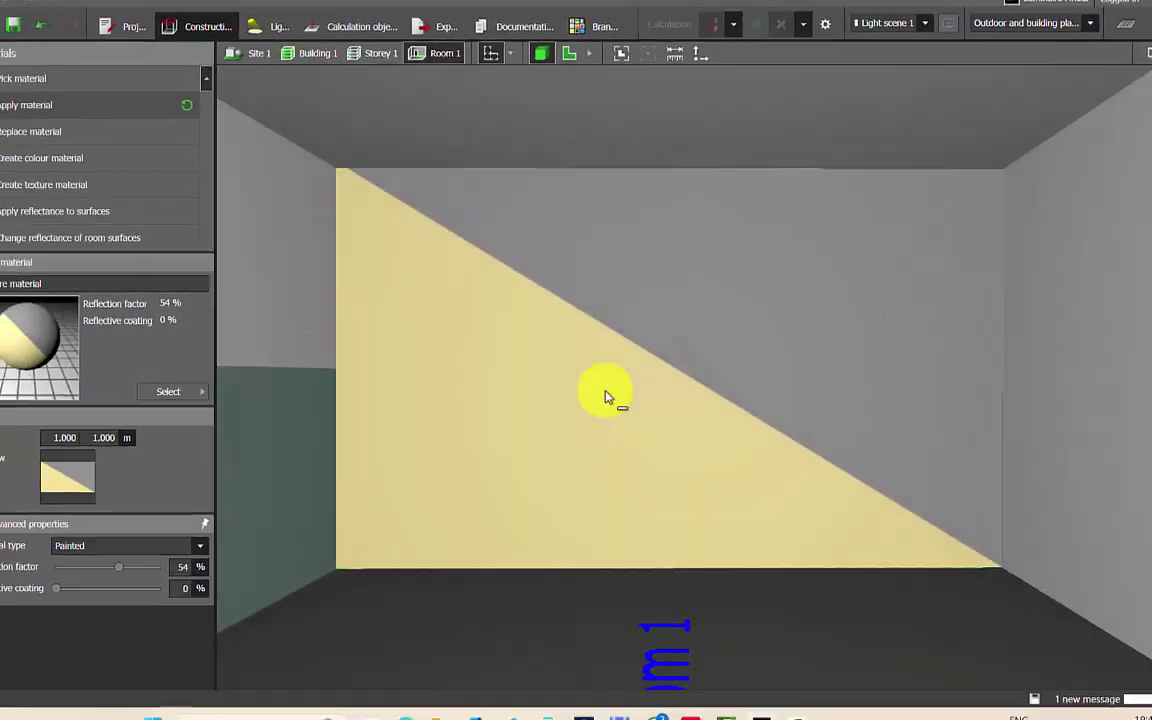
{"action": "scroll", "coordinate": [605, 391], "scroll_direction": "down", "scroll_amount": 2}
{"action": "mouse_move", "coordinate": [626, 436]}
{"action": "right_mouse_down"}
{"action": "mouse_move", "coordinate": [655, 440]}
{"action": "mouse_move", "coordinate": [616, 440]}
{"action": "mouse_move", "coordinate": [630, 440]}
{"action": "right_mouse_up"}
{"action": "mouse_move", "coordinate": [769, 448]}
{"action": "right_mouse_down"}
{"action": "mouse_move", "coordinate": [712, 442]}
{"action": "mouse_move", "coordinate": [805, 445]}
{"action": "mouse_move", "coordinate": [753, 452]}
{"action": "right_mouse_up"}
{"action": "scroll", "coordinate": [753, 455], "scroll_direction": "down", "scroll_amount": 2}
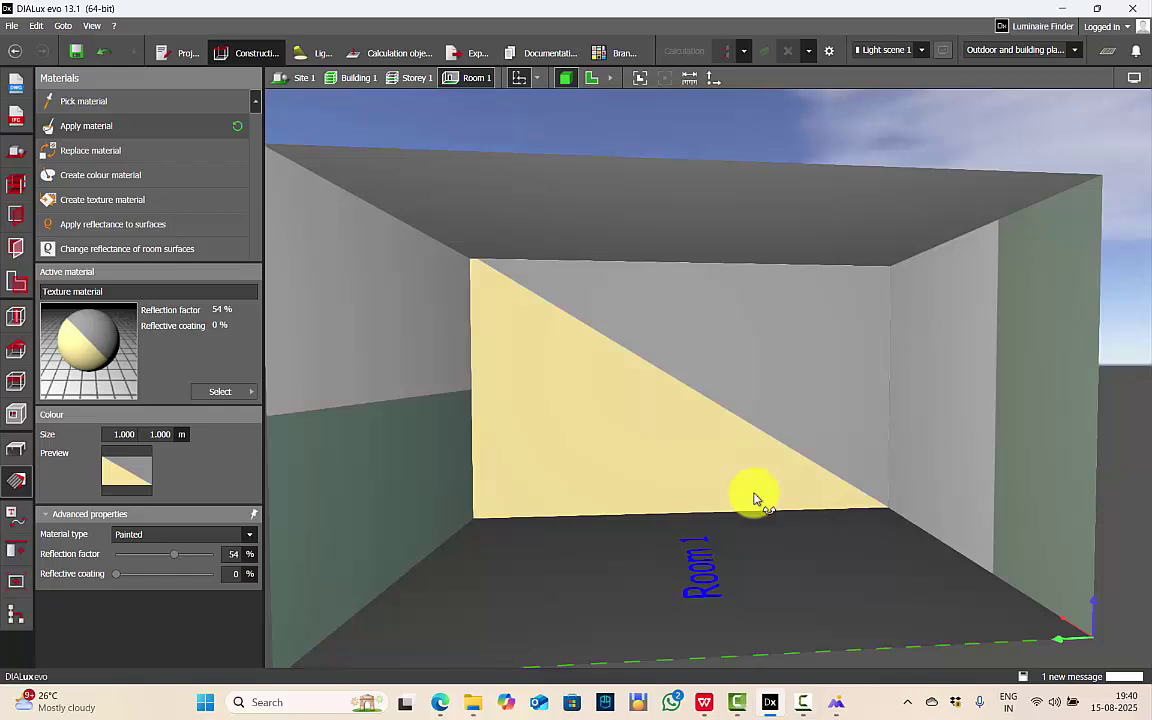
{"action": "scroll", "coordinate": [720, 510], "scroll_direction": "up", "scroll_amount": 2}
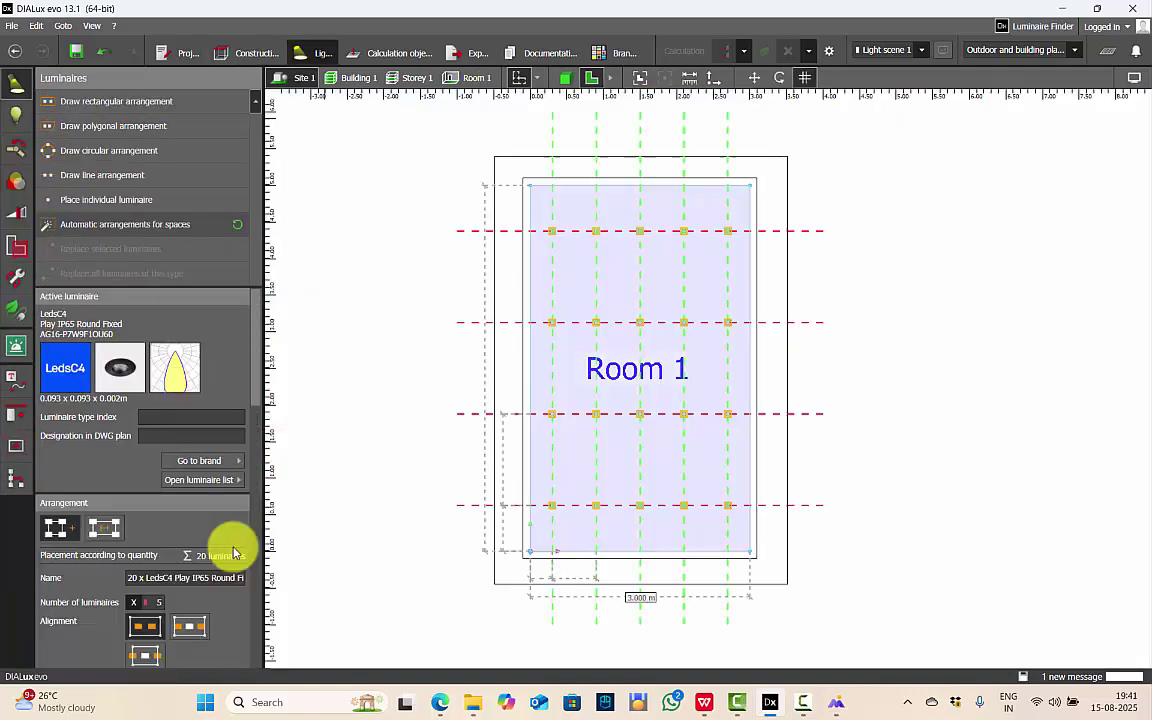
Step: Automatically arrange the luminaires in Room 1 for a 300 lx target, using a grid two across and four deep
{"action": "scroll", "coordinate": [231, 548], "scroll_direction": "down", "scroll_amount": 5}
{"action": "left_click", "coordinate": [140, 570]}
{"action": "type", "text": "3.00"}
{"action": "key", "text": "Return"}
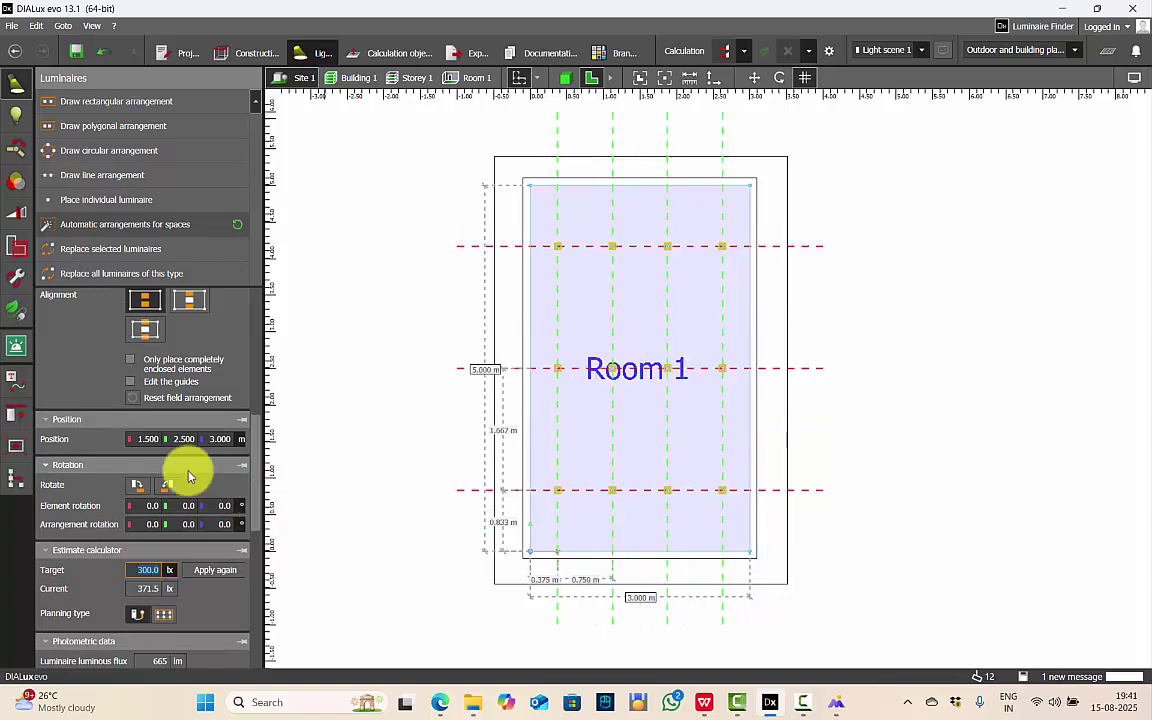
{"action": "scroll", "coordinate": [218, 437], "scroll_direction": "up", "scroll_amount": 5}
{"action": "scroll", "coordinate": [151, 510], "scroll_direction": "down", "scroll_amount": 1}
{"action": "scroll", "coordinate": [156, 431], "scroll_direction": "down", "scroll_amount": 2}
{"action": "scroll", "coordinate": [164, 513], "scroll_direction": "up", "scroll_amount": 2}
{"action": "left_click", "coordinate": [535, 136]}
Step: Open Room 1 and calculate its lighting
{"action": "left_click", "coordinate": [472, 78]}
{"action": "left_click", "coordinate": [566, 78]}
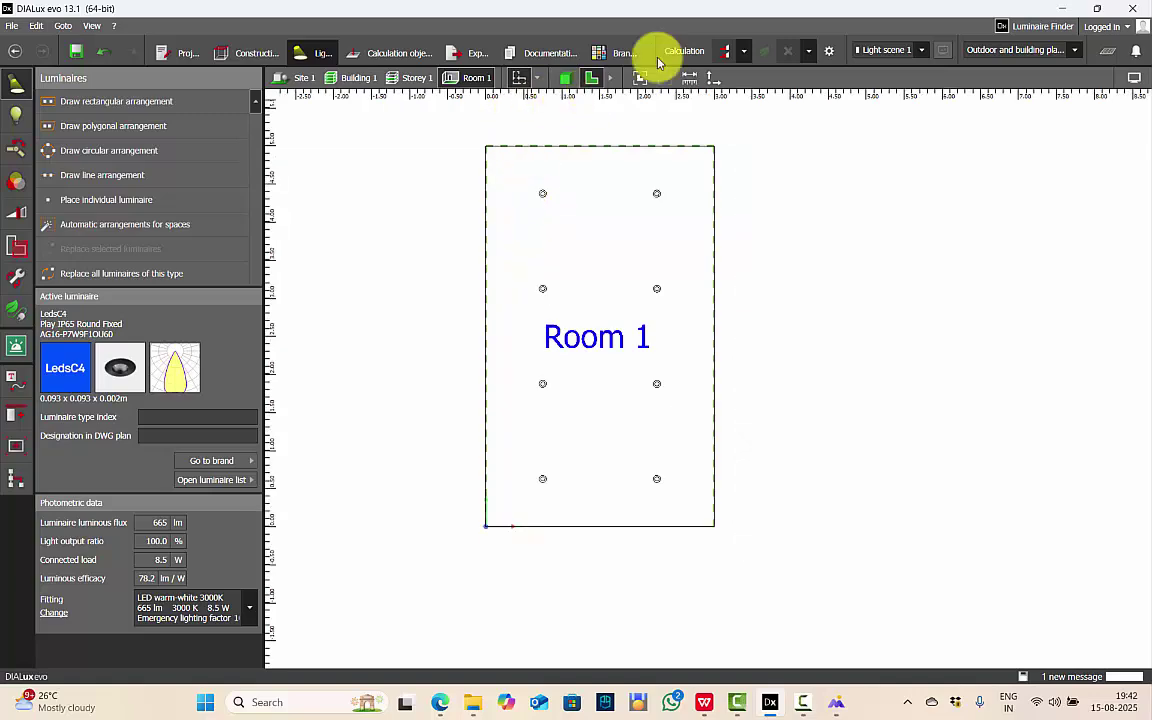
{"action": "left_click", "coordinate": [727, 48]}
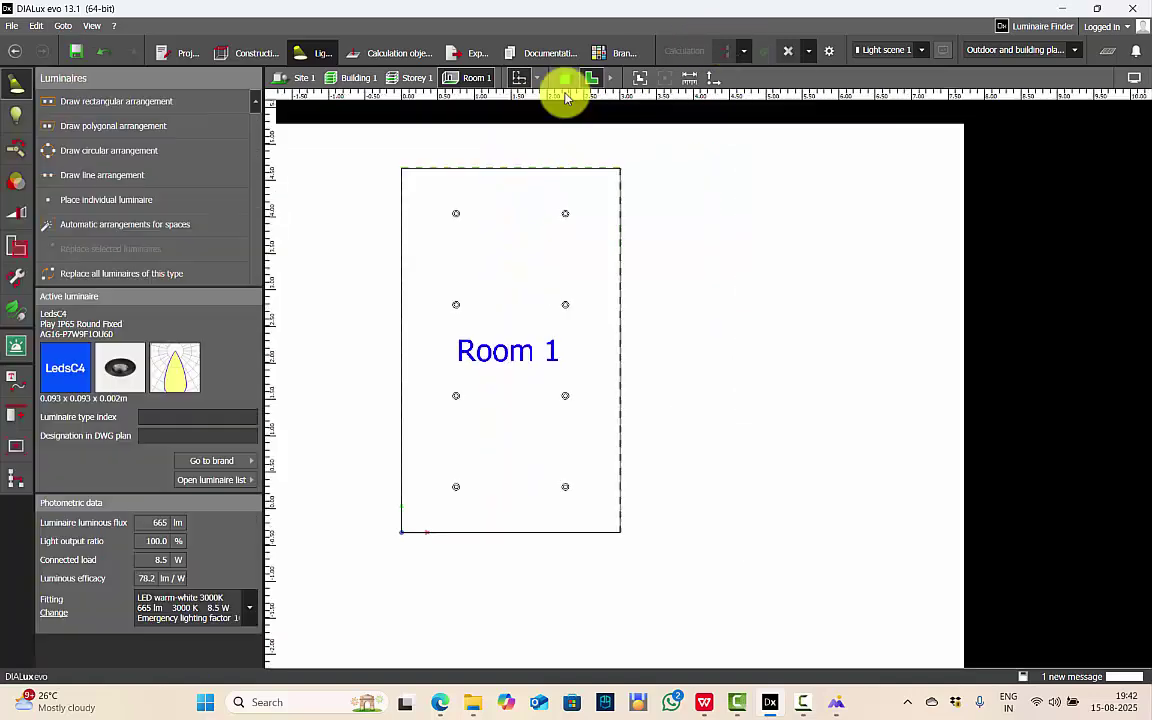
Step: Show the calculated room in 3D, brighten the display slightly and give it a warmer white balance
{"action": "left_click", "coordinate": [565, 79]}
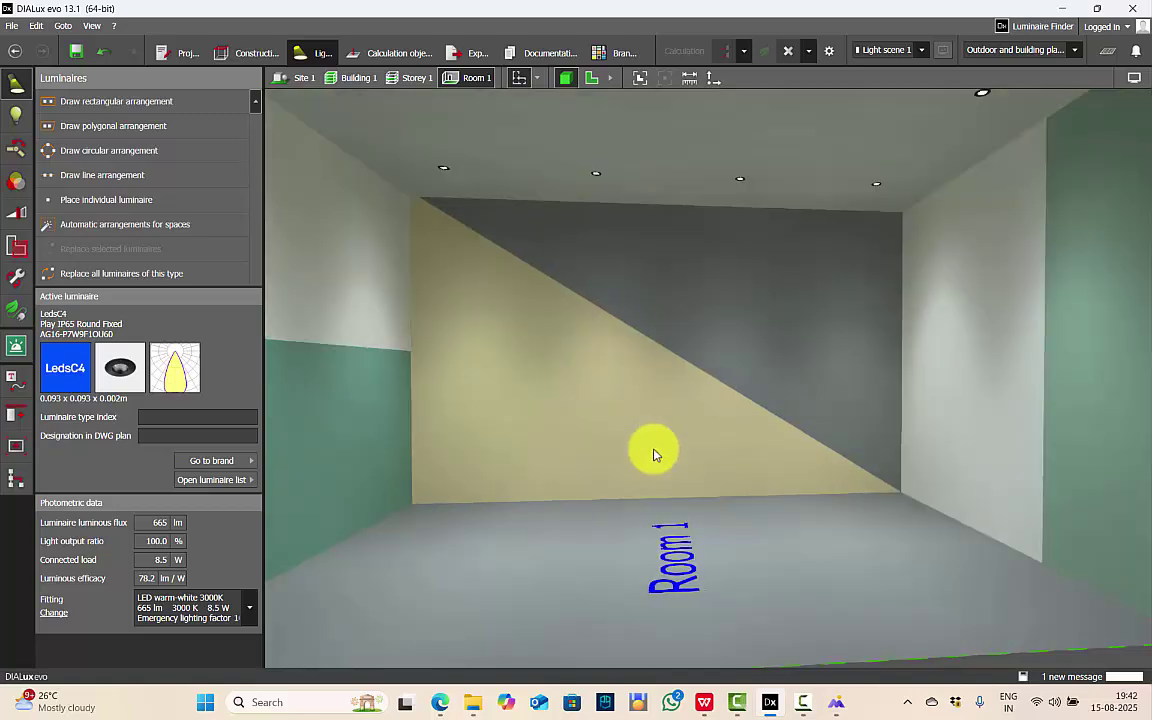
{"action": "right_click_drag", "start_coordinate": [653, 453], "coordinate": [643, 465]}
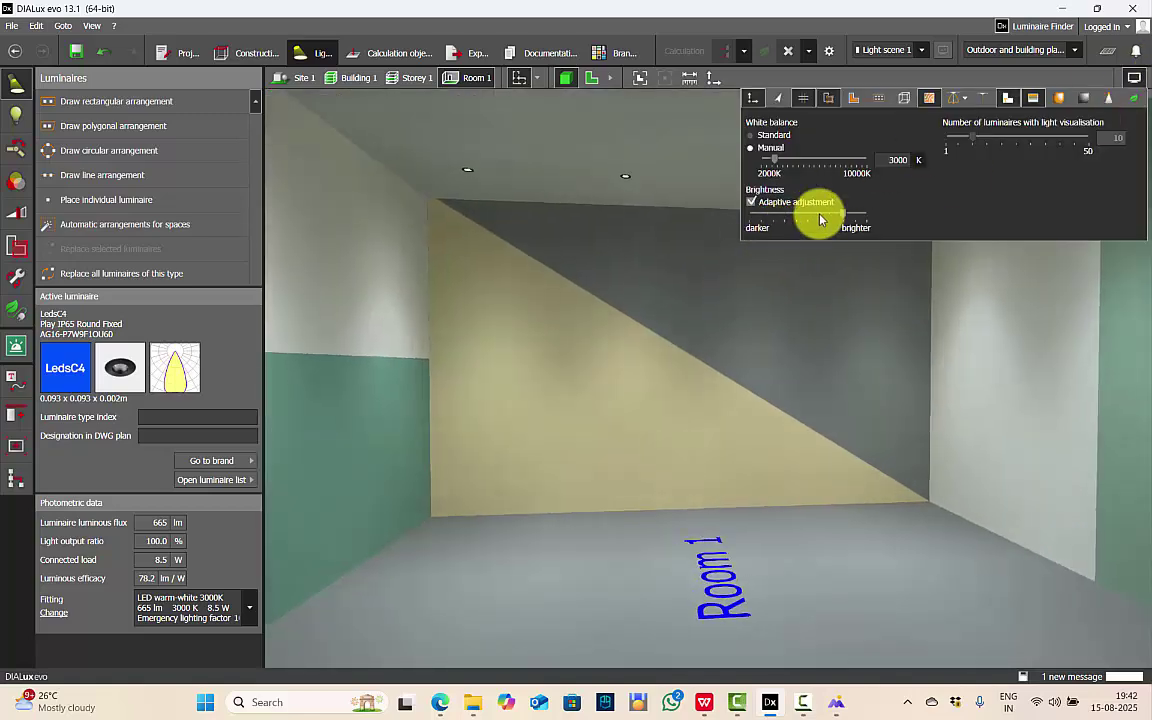
{"action": "left_click_drag", "start_coordinate": [841, 221], "coordinate": [846, 222]}
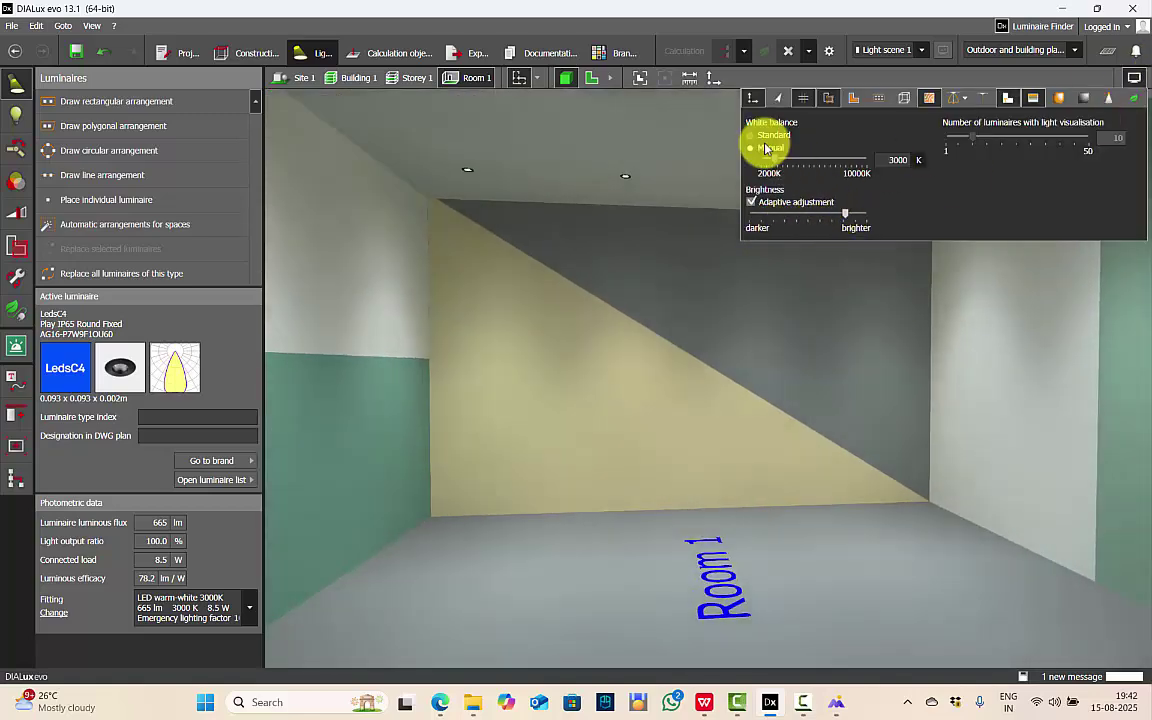
{"action": "left_click", "coordinate": [663, 568]}
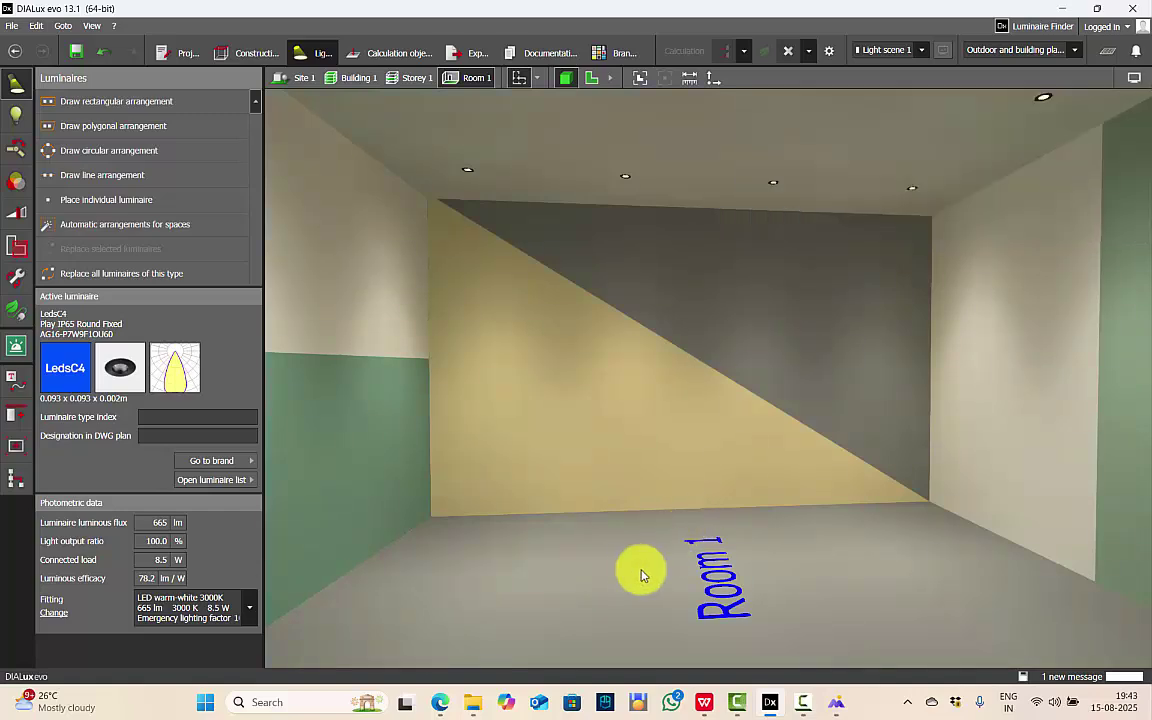
Step: Examine the lit walls and luminaires from inside the room and delete the calculation results
{"action": "right_click_drag", "start_coordinate": [663, 568], "coordinate": [709, 463]}
{"action": "middle_click_drag", "start_coordinate": [708, 462], "coordinate": [866, 202]}
{"action": "mouse_move", "coordinate": [798, 376]}
{"action": "middle_mouse_down"}
{"action": "mouse_move", "coordinate": [728, 396]}
{"action": "mouse_move", "coordinate": [913, 262]}
{"action": "mouse_move", "coordinate": [846, 383]}
{"action": "mouse_move", "coordinate": [735, 387]}
{"action": "mouse_move", "coordinate": [864, 386]}
{"action": "mouse_move", "coordinate": [657, 367]}
{"action": "mouse_move", "coordinate": [797, 432]}
{"action": "middle_mouse_up"}
{"action": "left_click", "coordinate": [792, 55]}
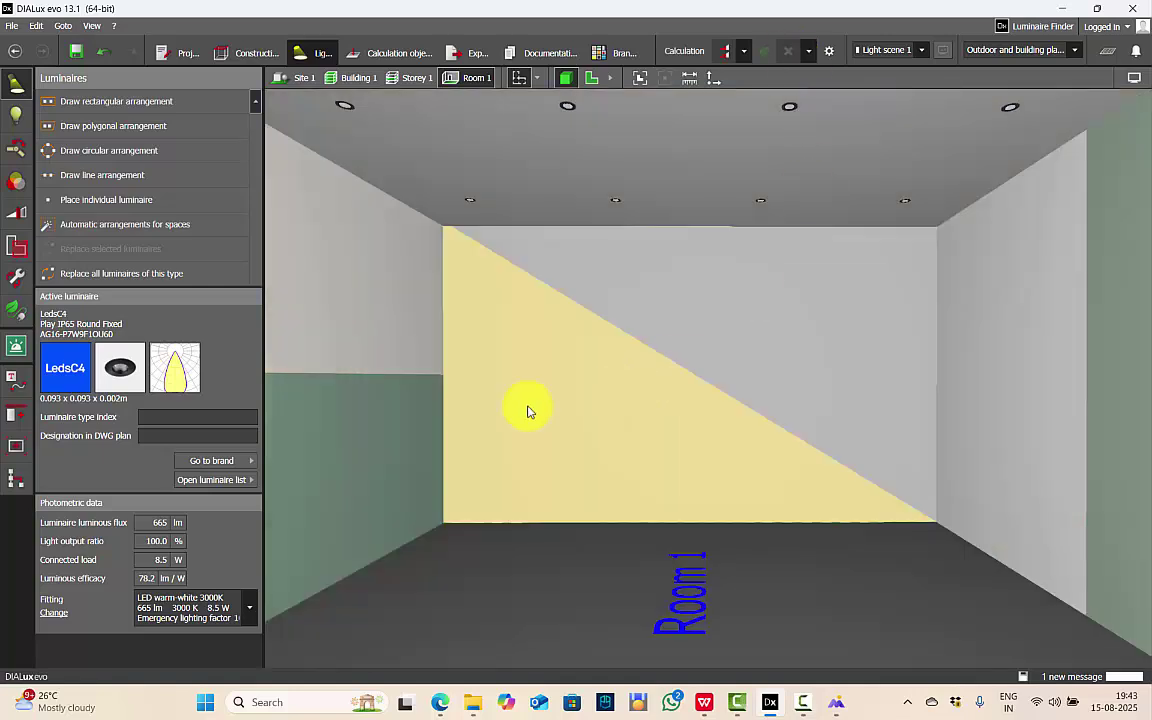